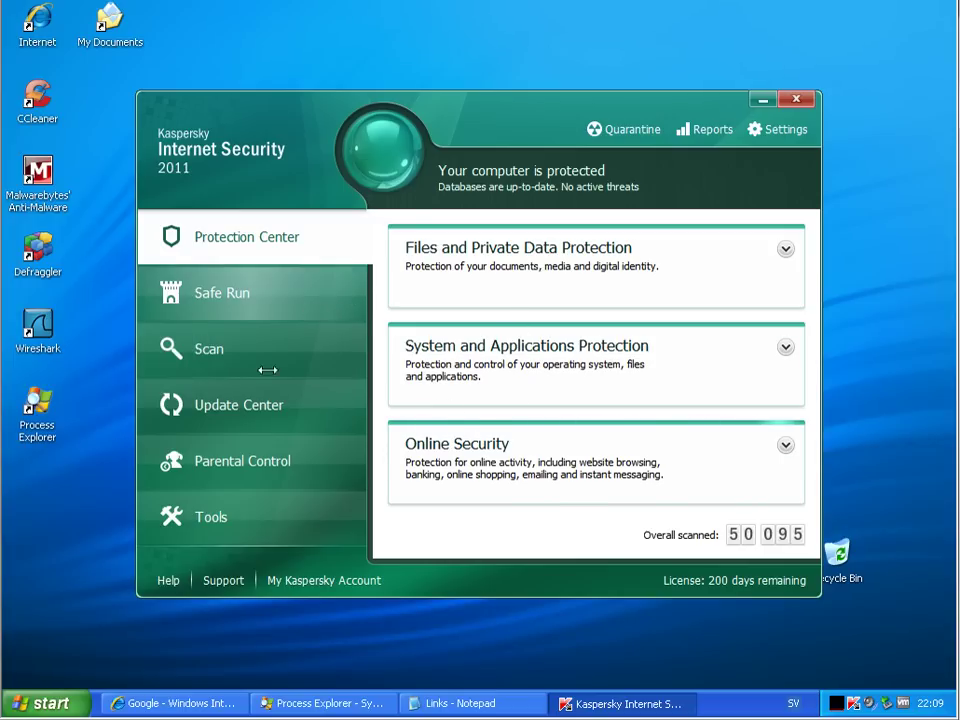
Step: Look over the Safe Run and protection pages, then confirm version 11.0.2.556 in About
{"action": "left_click", "coordinate": [339, 300]}
{"action": "left_click", "coordinate": [236, 234]}
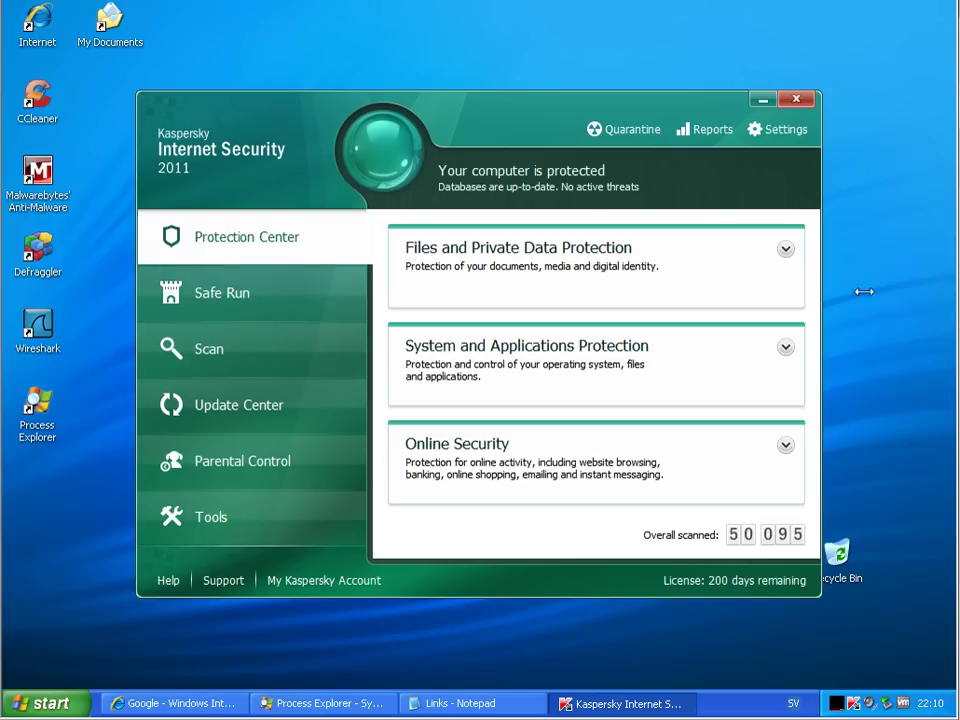
{"action": "left_click", "coordinate": [797, 97]}
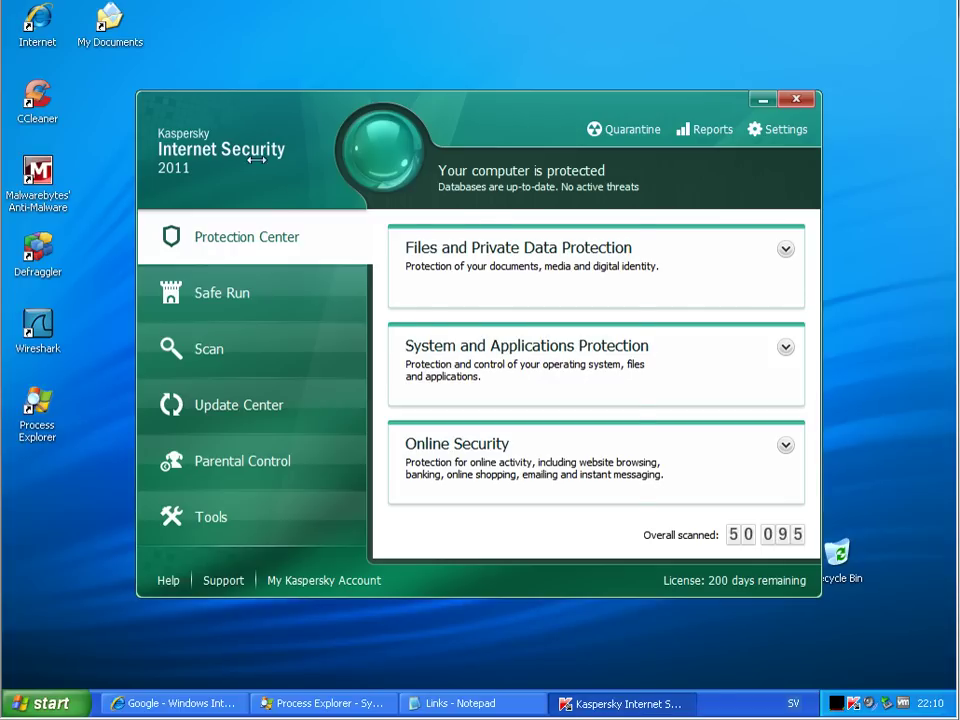
{"action": "left_click", "coordinate": [190, 122]}
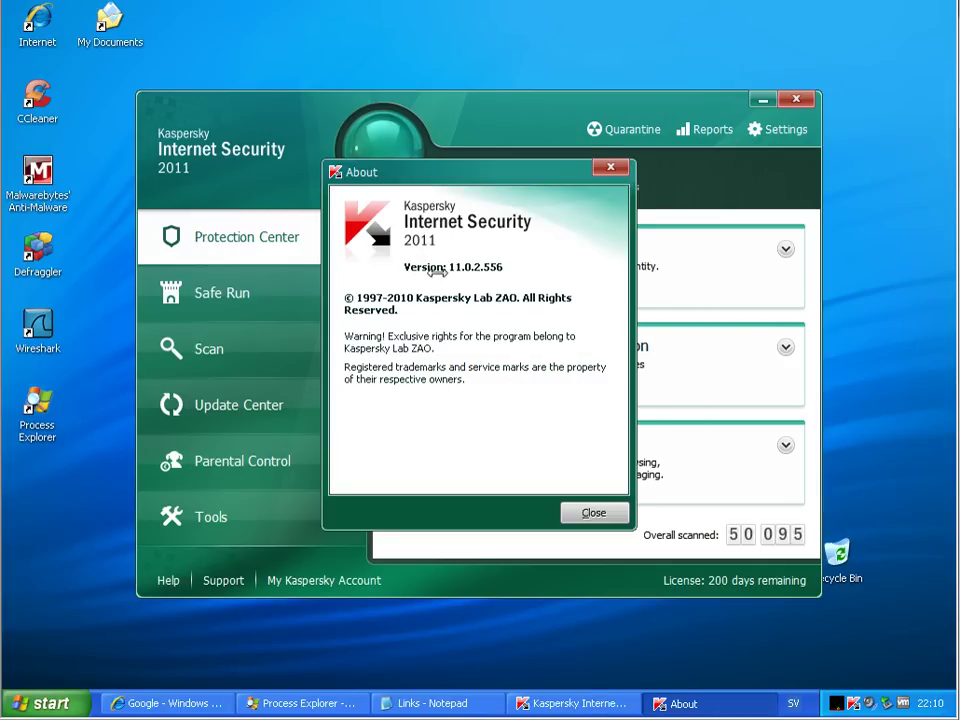
{"action": "left_click", "coordinate": [594, 512]}
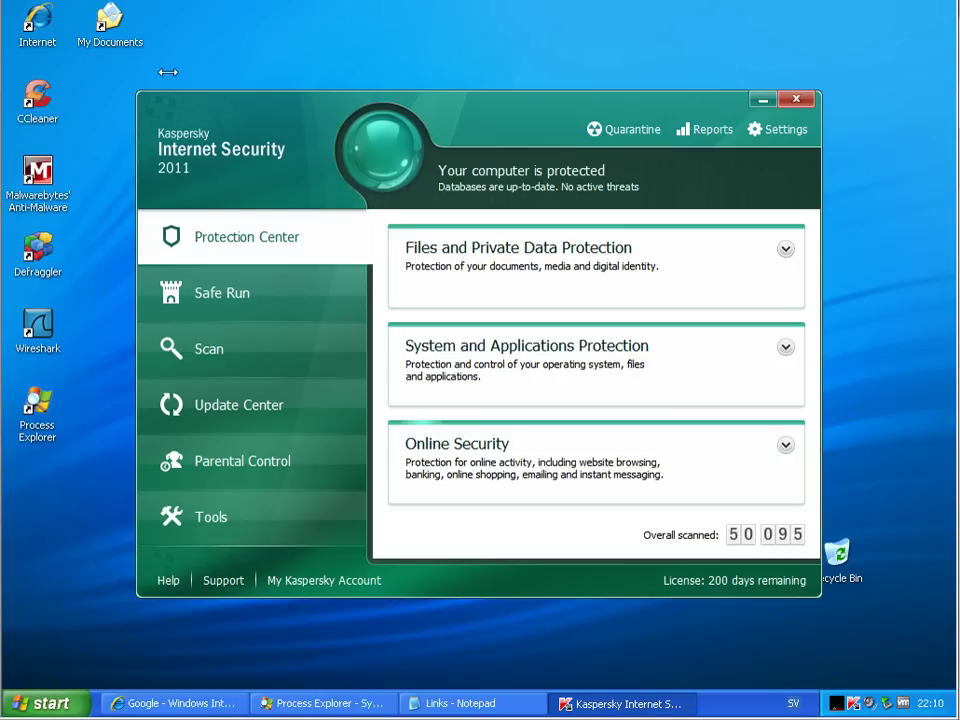
Step: Close Kaspersky and bring up Process Explorer listing the avp.exe services
{"action": "left_click", "coordinate": [797, 100]}
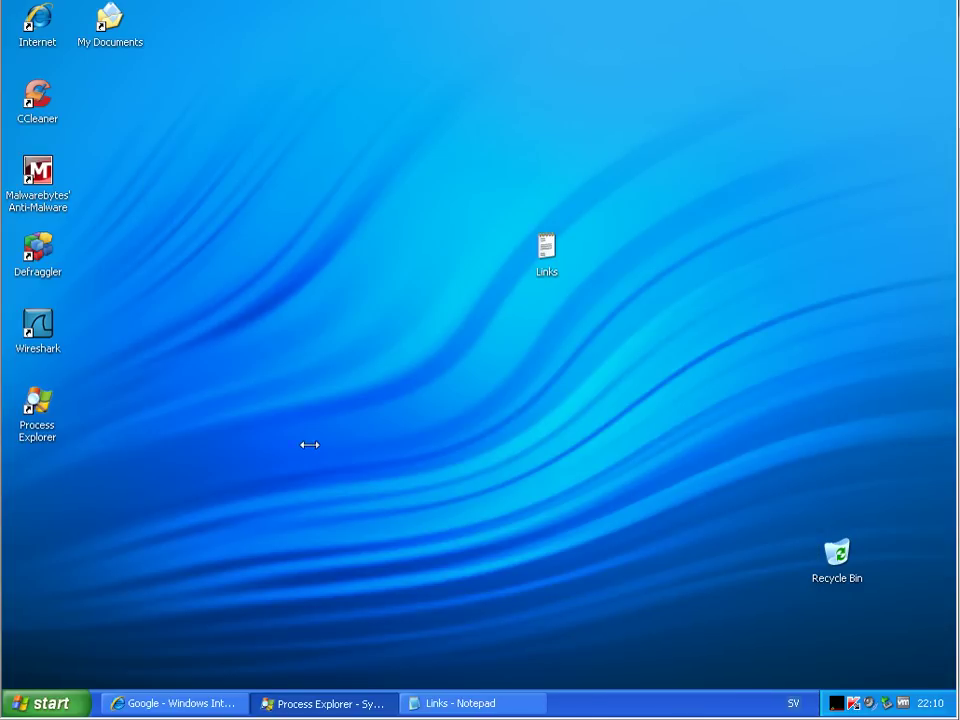
{"action": "left_click", "coordinate": [470, 703]}
{"action": "left_click", "coordinate": [320, 703]}
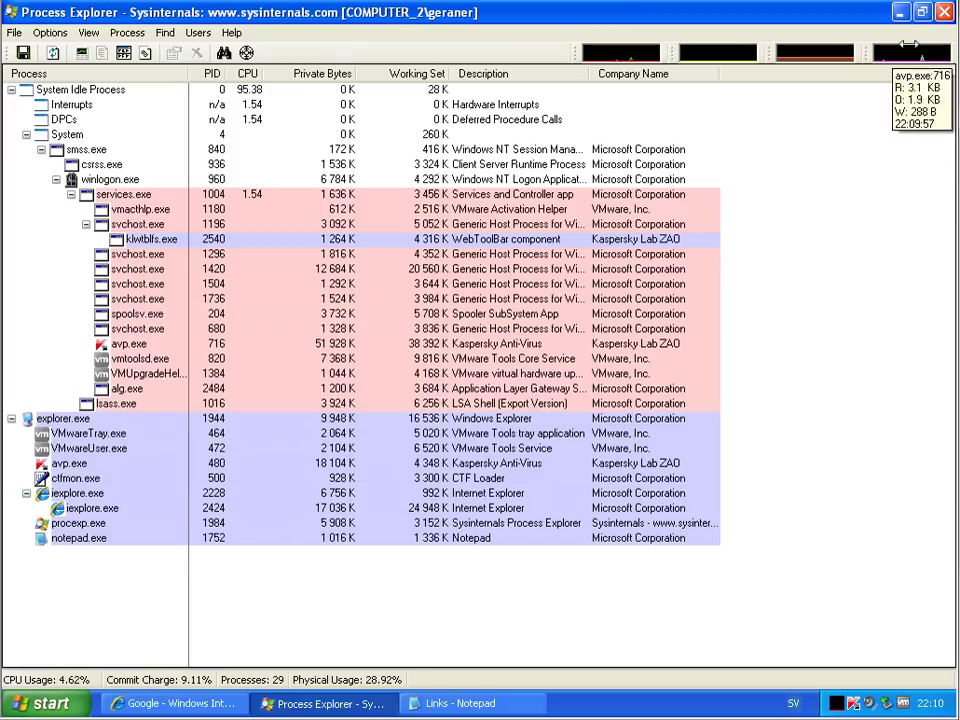
Step: Close Process Explorer and copy the first link, the yolla.exe URL, from the Links list
{"action": "key", "text": "alt+F4"}
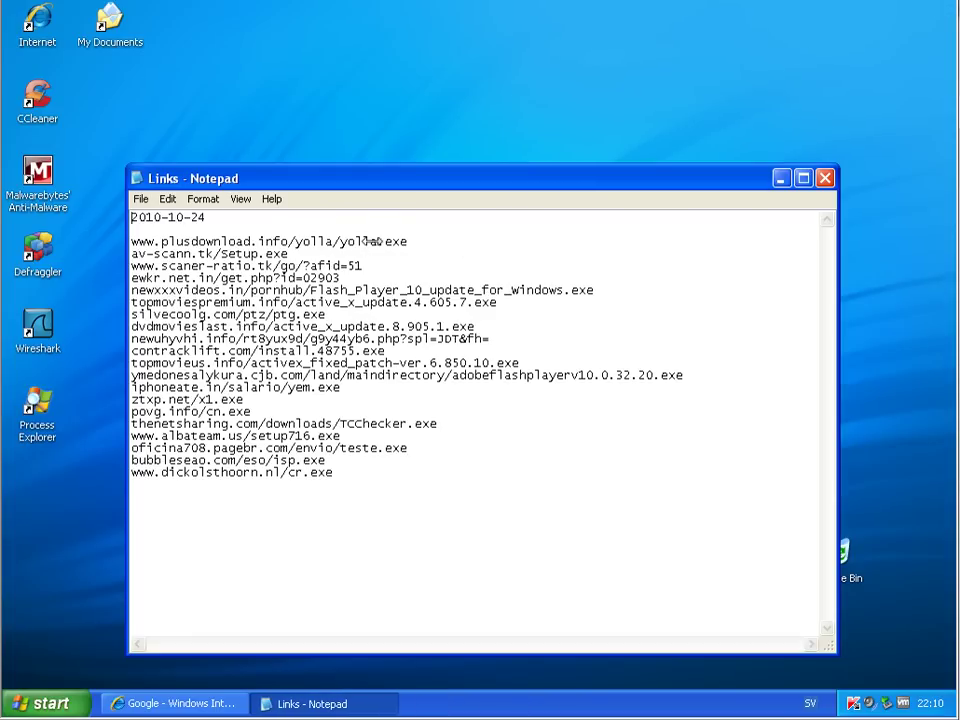
{"action": "left_click_drag", "start_coordinate": [410, 241], "coordinate": [128, 241]}
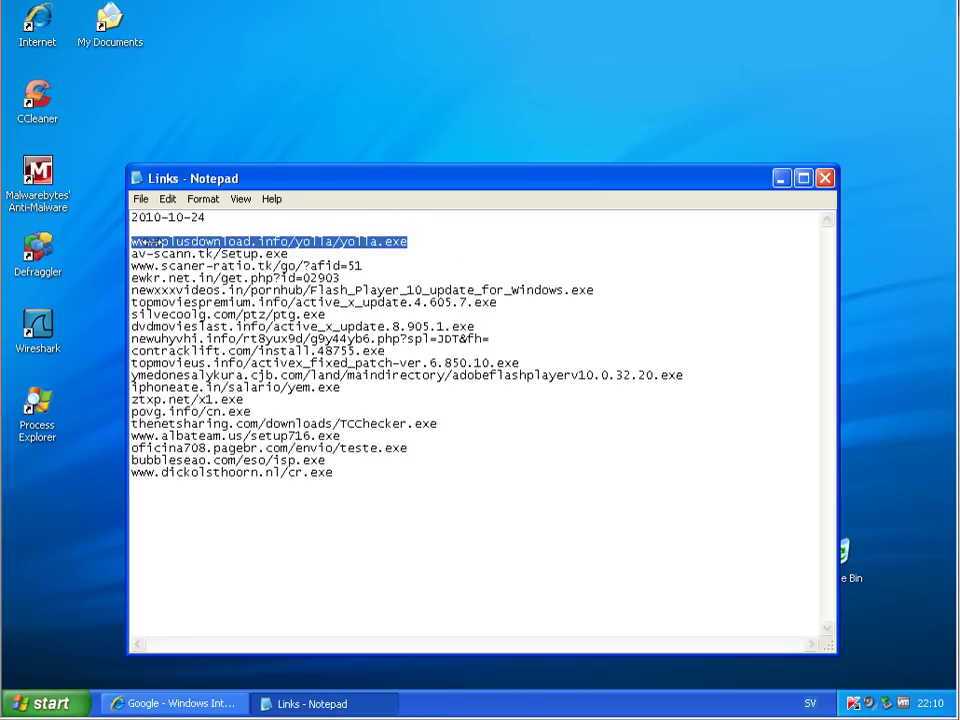
{"action": "right_click", "coordinate": [150, 242]}
{"action": "left_click", "coordinate": [180, 294]}
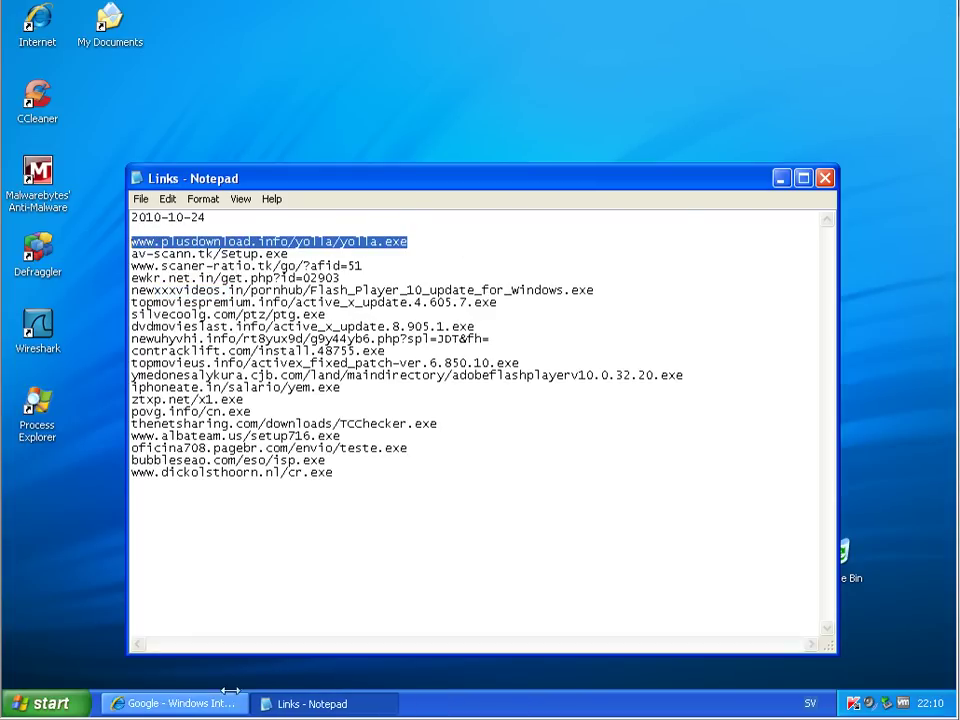
Step: Load the yolla.exe link in Internet Explorer's address bar
{"action": "key", "text": "super+m"}
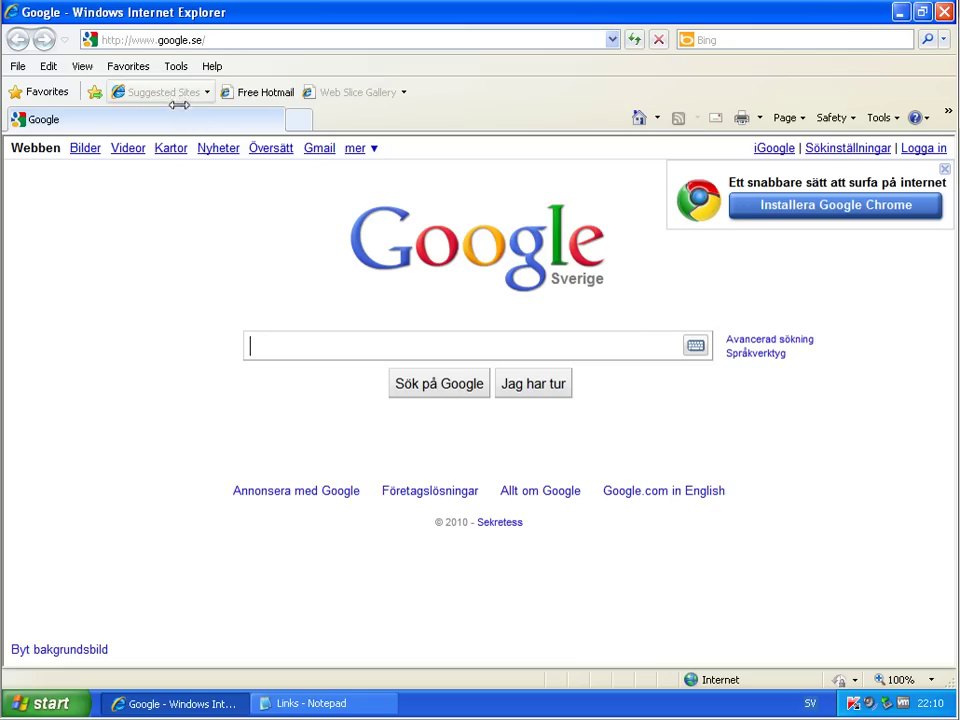
{"action": "left_click", "coordinate": [175, 40]}
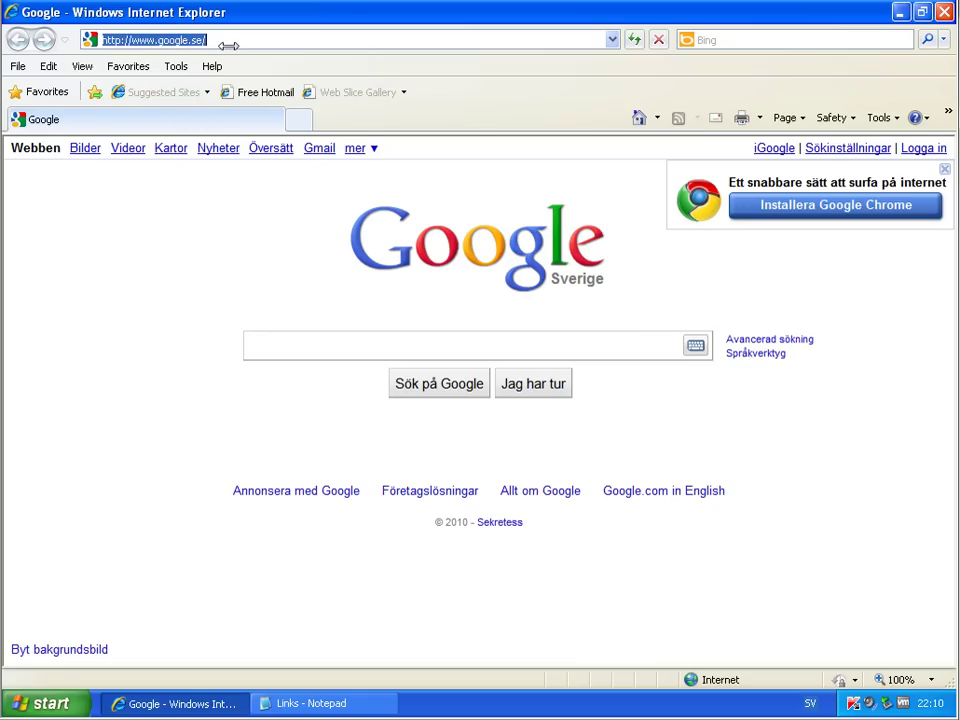
{"action": "right_click", "coordinate": [230, 45]}
{"action": "right_click", "coordinate": [236, 40]}
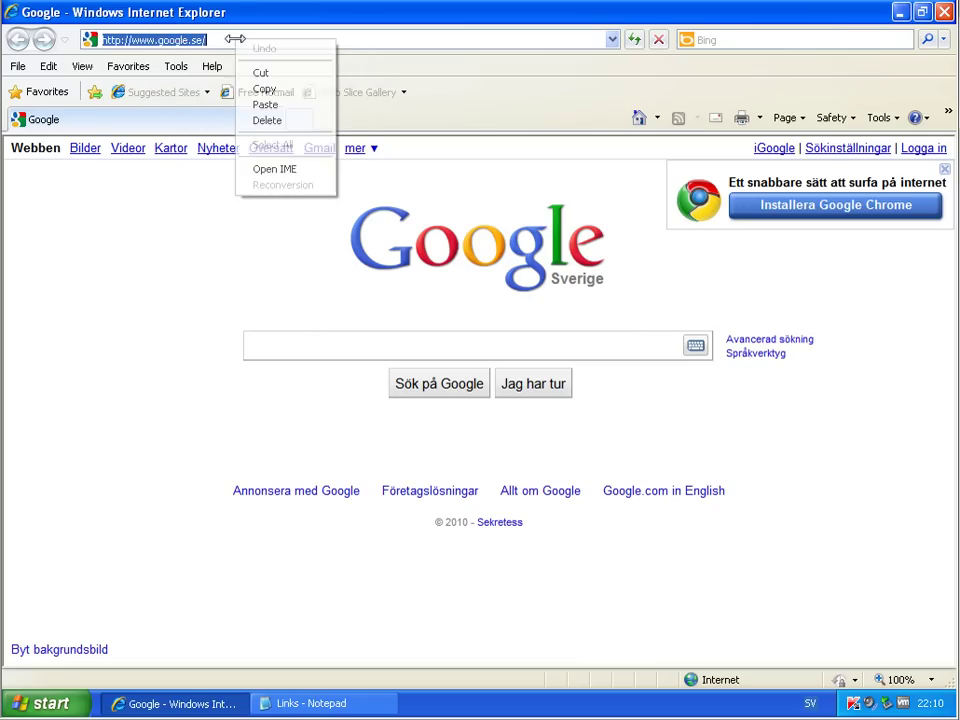
{"action": "left_click", "coordinate": [262, 104]}
{"action": "key", "text": "Return"}
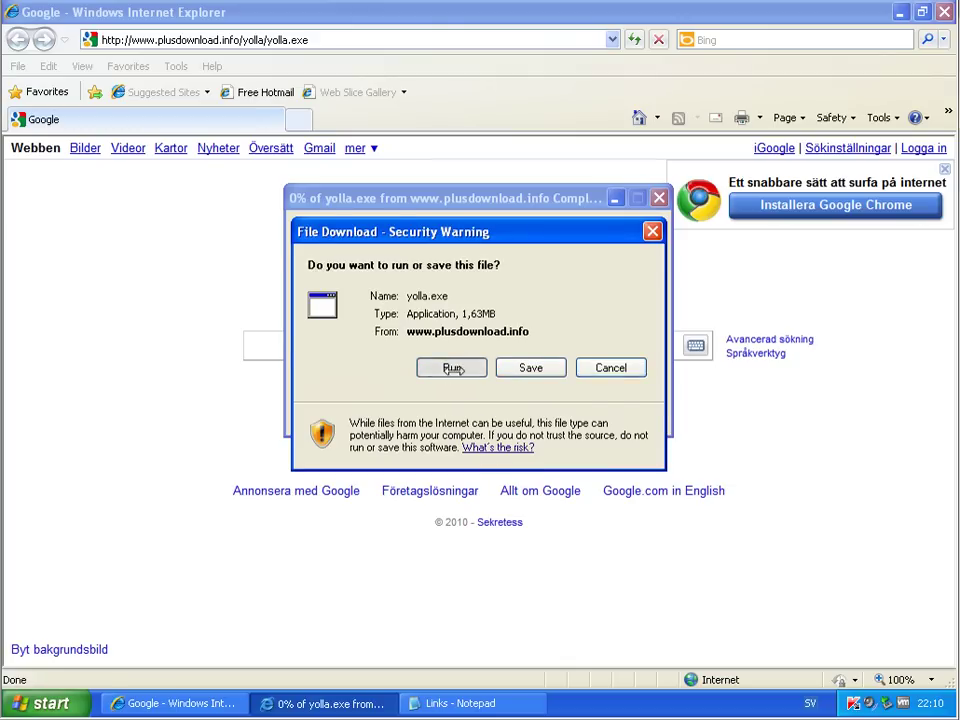
Step: Run the yolla.exe download so Kaspersky denies it as a Trojan, then dismiss the dialogs
{"action": "left_click", "coordinate": [451, 368]}
{"action": "left_click", "coordinate": [470, 344]}
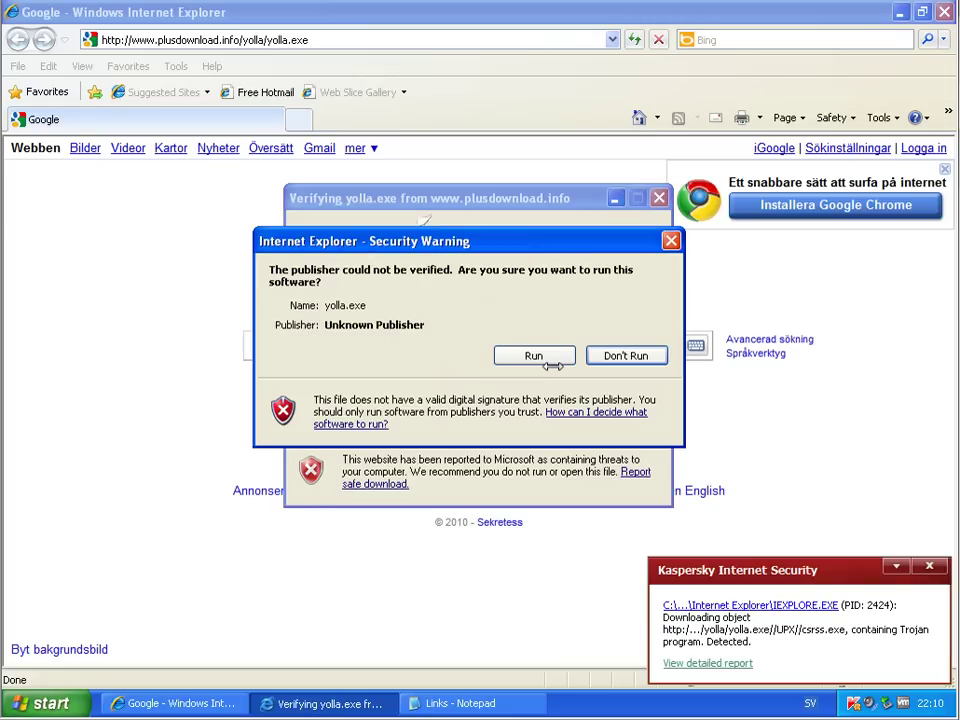
{"action": "left_click", "coordinate": [533, 356]}
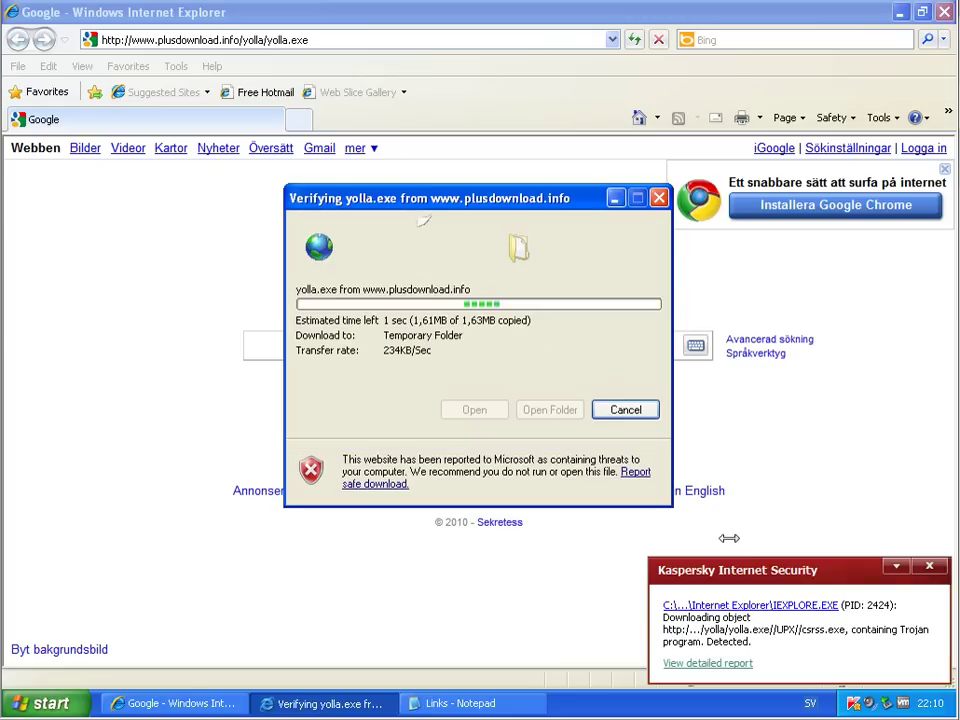
{"action": "key", "text": "Return"}
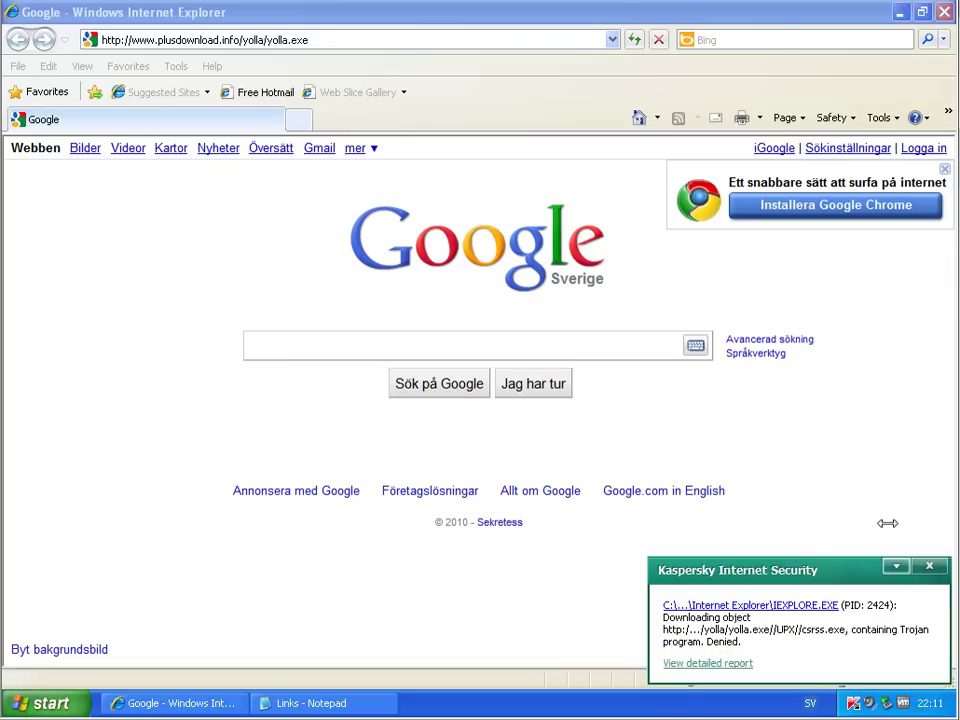
Step: Copy the second link, av-scann.tk/Setup.exe, from the Links list
{"action": "left_click", "coordinate": [340, 703]}
{"action": "left_click_drag", "start_coordinate": [289, 254], "coordinate": [119, 251]}
{"action": "right_click", "coordinate": [127, 252]}
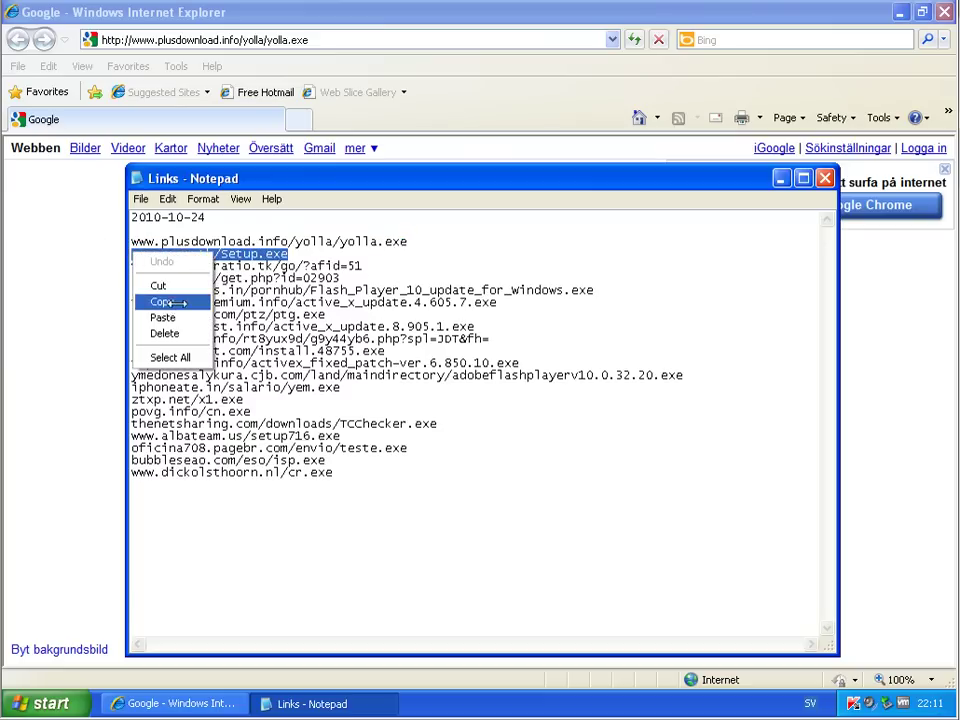
{"action": "left_click", "coordinate": [161, 302]}
Step: Replace the browser address with the av-scann.tk/Setup.exe link and load it
{"action": "left_click", "coordinate": [268, 40]}
{"action": "right_click", "coordinate": [272, 40]}
{"action": "left_click", "coordinate": [255, 40]}
{"action": "key", "text": "ctrl+a"}
{"action": "right_click", "coordinate": [250, 40]}
{"action": "left_click", "coordinate": [270, 106]}
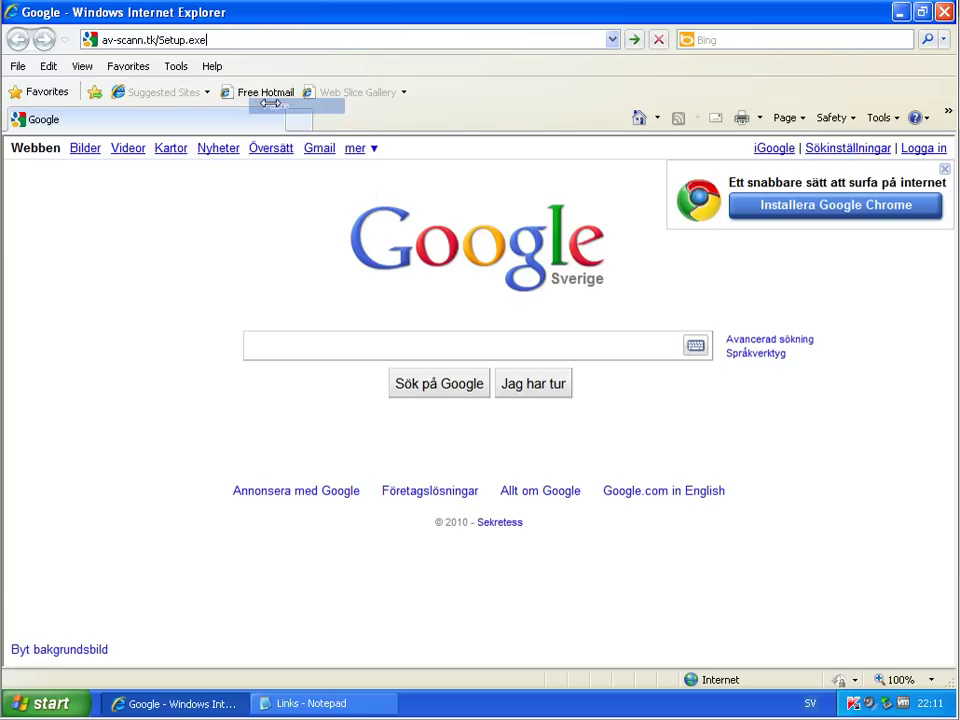
{"action": "key", "text": "Return"}
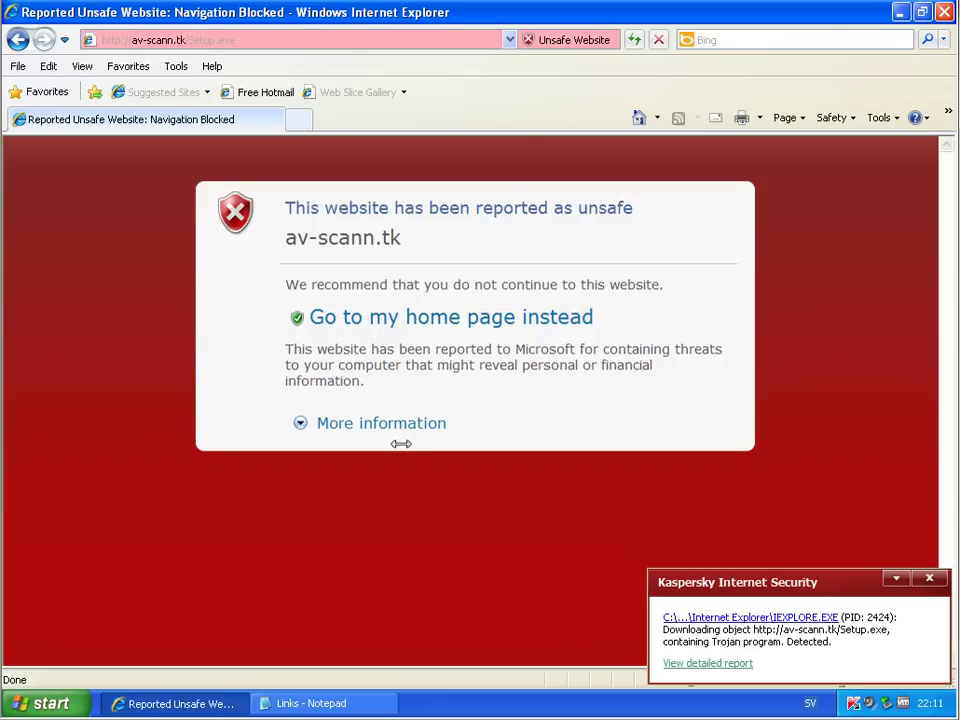
Step: Continue past the unsafe-site warning to Kaspersky's Trojan.Win32.Inject.awjj block, then return to Google and the Links list
{"action": "left_click", "coordinate": [396, 424]}
{"action": "left_click", "coordinate": [343, 589]}
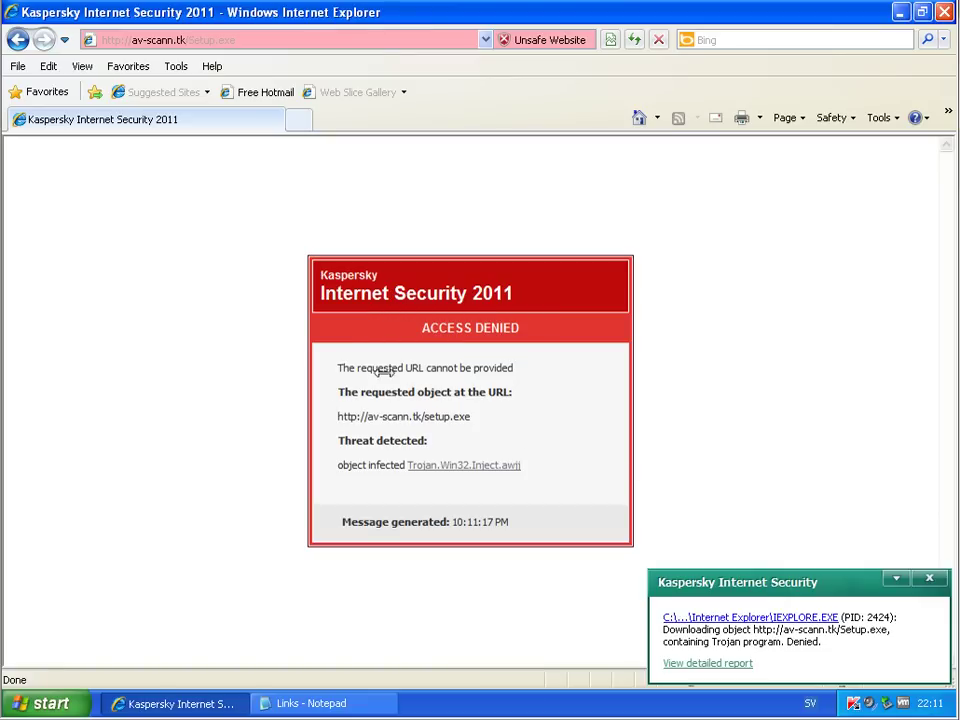
{"action": "left_click_drag", "start_coordinate": [357, 367], "coordinate": [504, 380]}
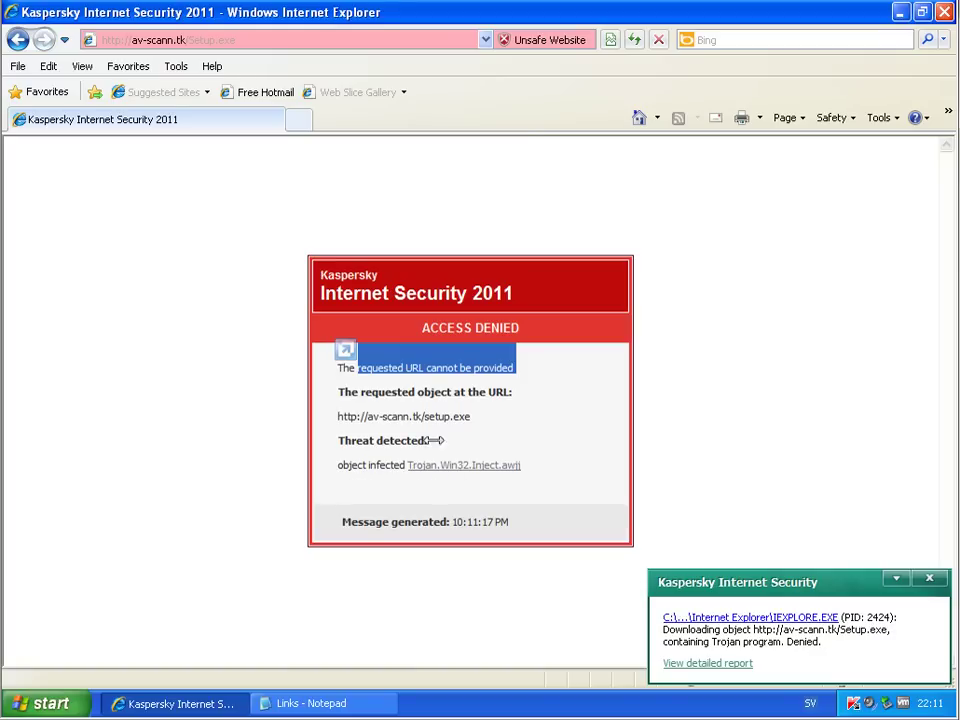
{"action": "left_click", "coordinate": [463, 448]}
{"action": "triple_click", "coordinate": [531, 439]}
{"action": "left_click", "coordinate": [499, 418]}
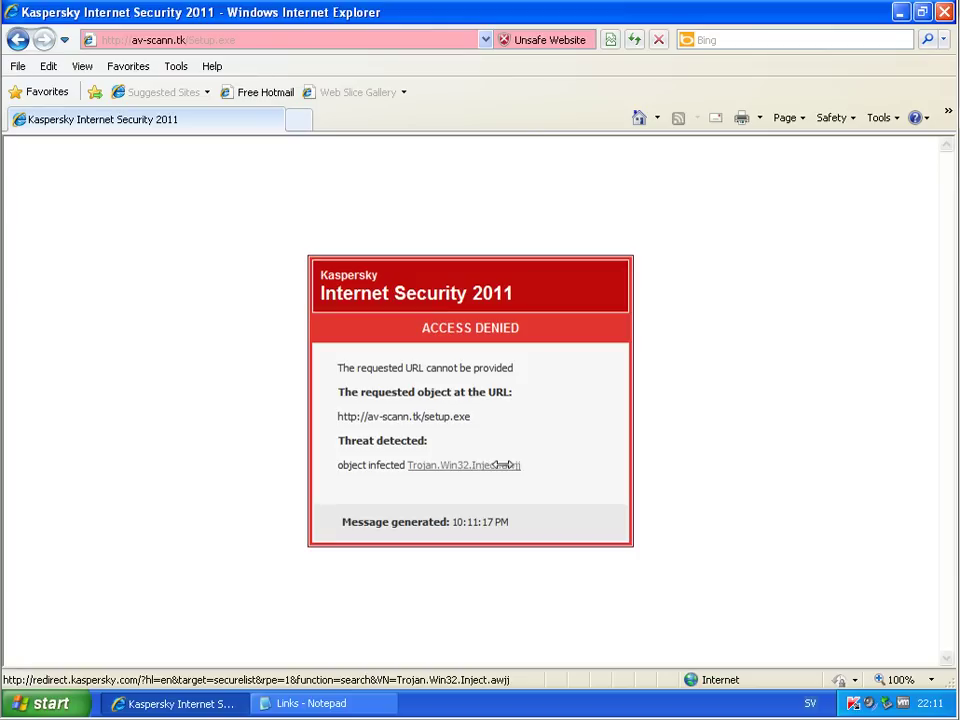
{"action": "left_click", "coordinate": [641, 118]}
{"action": "left_click", "coordinate": [335, 700]}
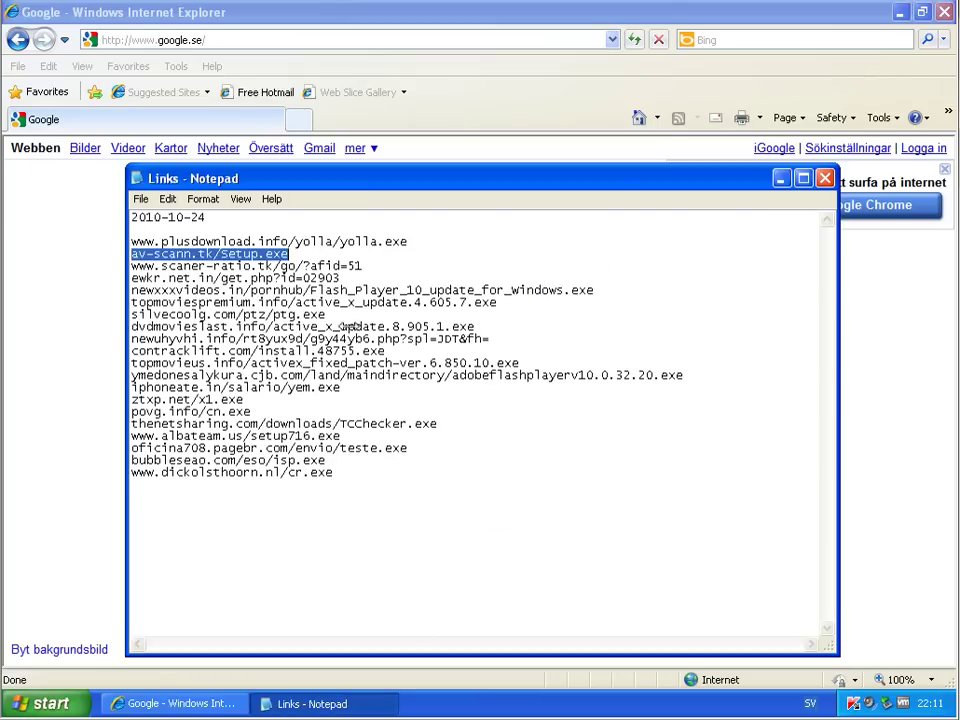
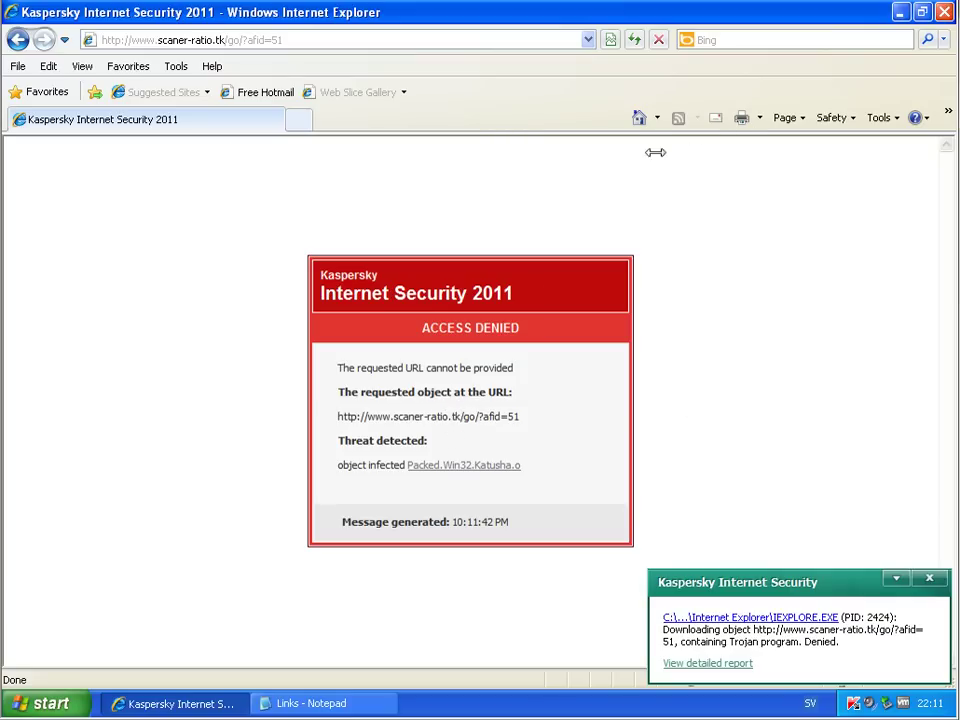
Step: Return to the home page and copy the ewkr.net.in line from the Notepad link list
{"action": "left_click", "coordinate": [639, 117]}
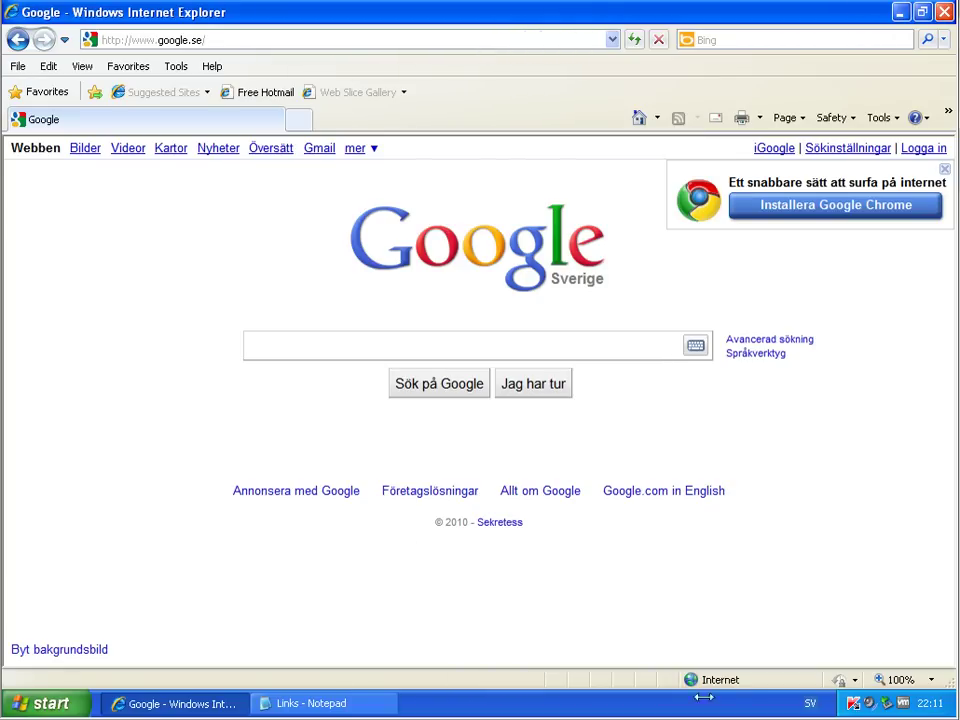
{"action": "left_click", "coordinate": [312, 703]}
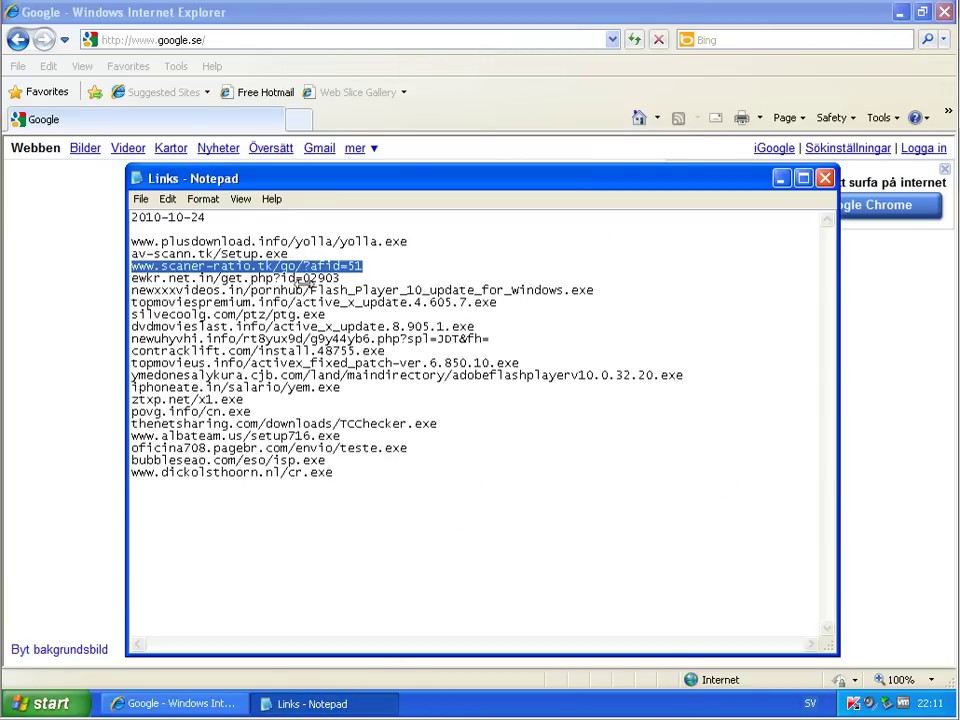
{"action": "left_click_drag", "start_coordinate": [341, 278], "coordinate": [118, 277]}
{"action": "right_click", "coordinate": [145, 279]}
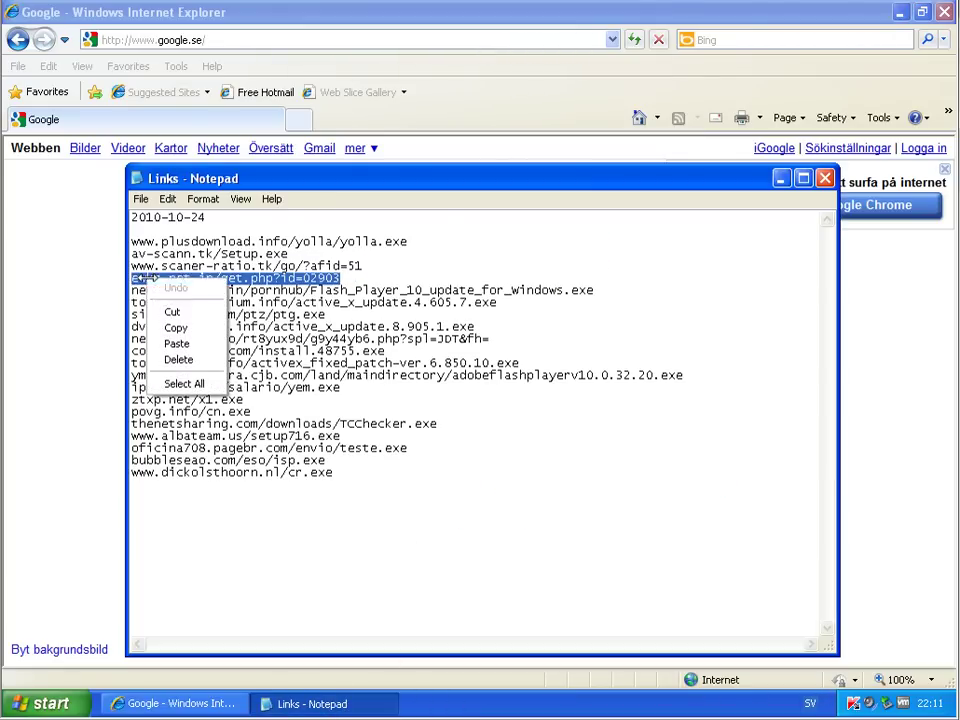
{"action": "left_click", "coordinate": [171, 313]}
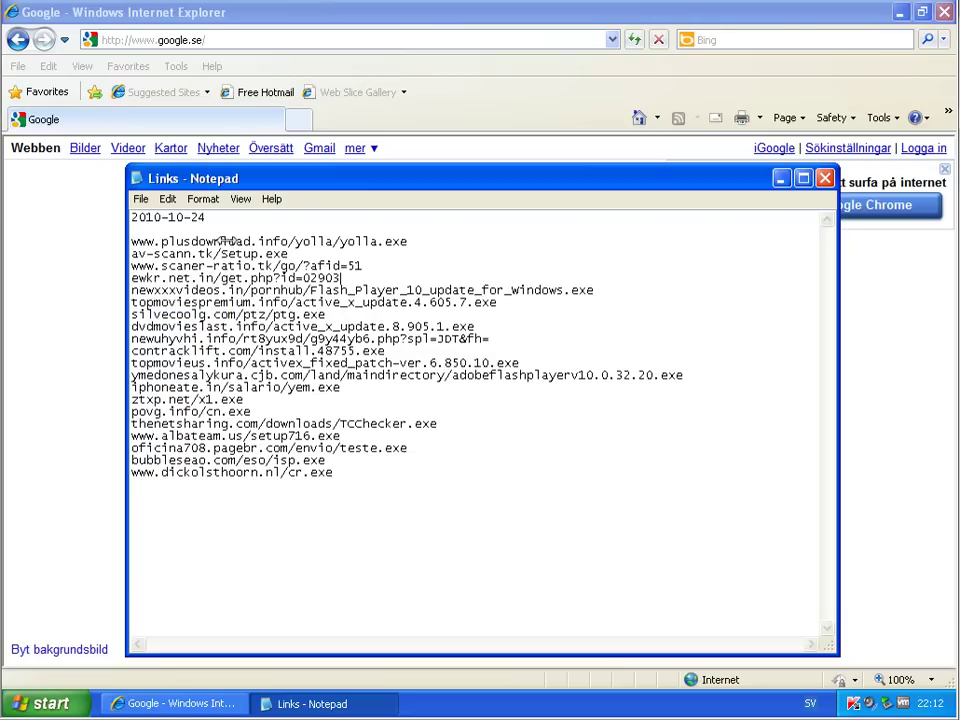
Step: Load the ewkr.net.in/get.php?id=02903 address, which fails, then go back to the home page
{"action": "left_click", "coordinate": [301, 38]}
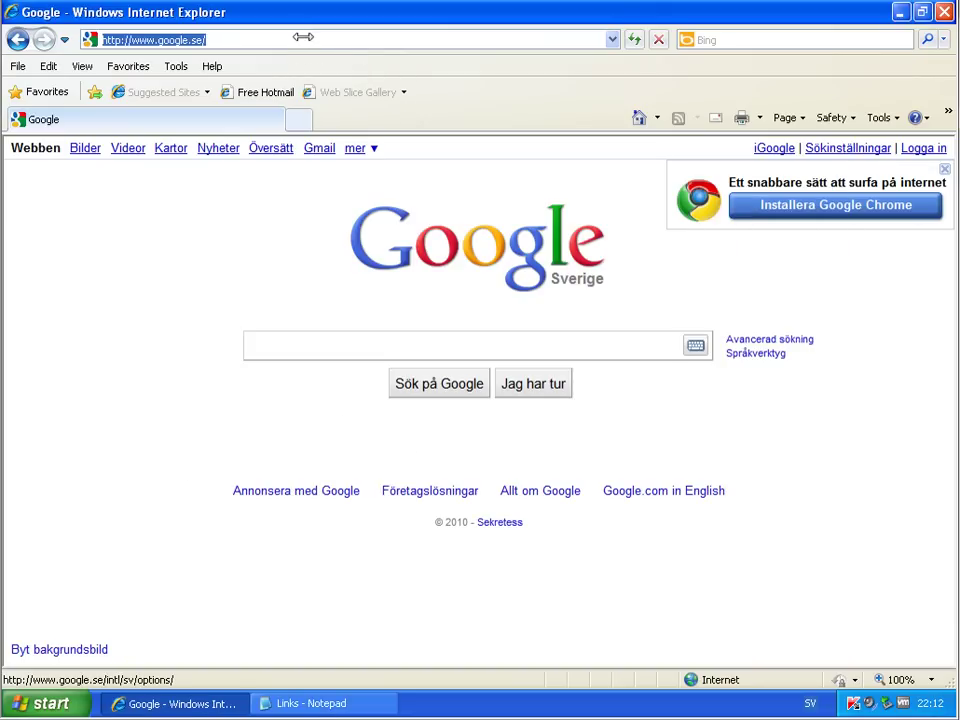
{"action": "key", "text": "ctrl+v"}
{"action": "key", "text": "Return"}
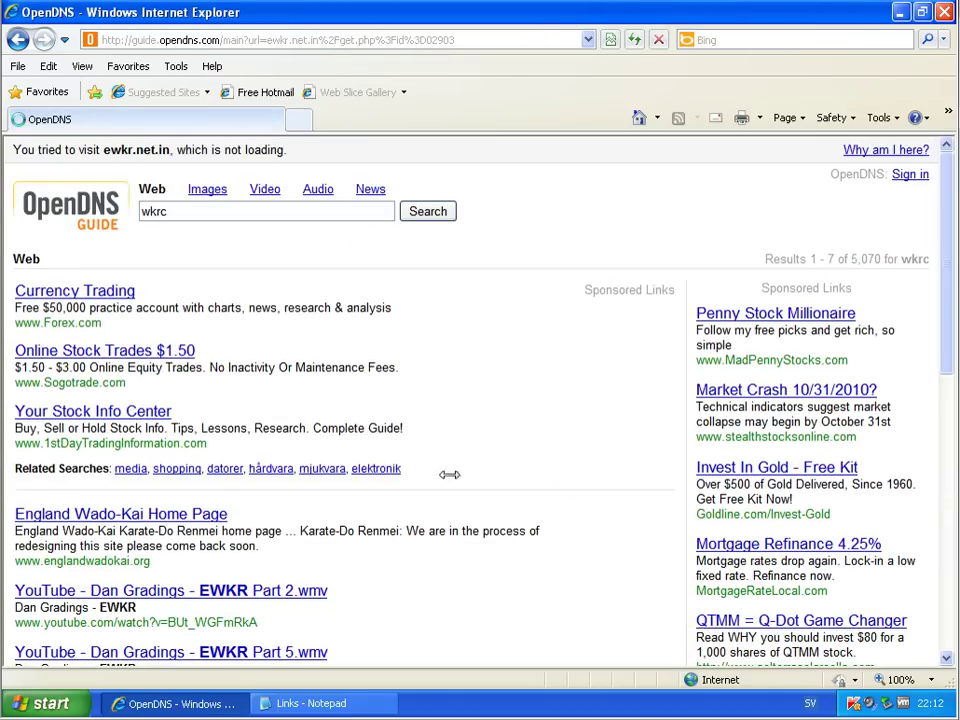
{"action": "scroll", "coordinate": [446, 510], "scroll_direction": "down", "scroll_amount": 4}
{"action": "scroll", "coordinate": [495, 480], "scroll_direction": "up", "scroll_amount": 4}
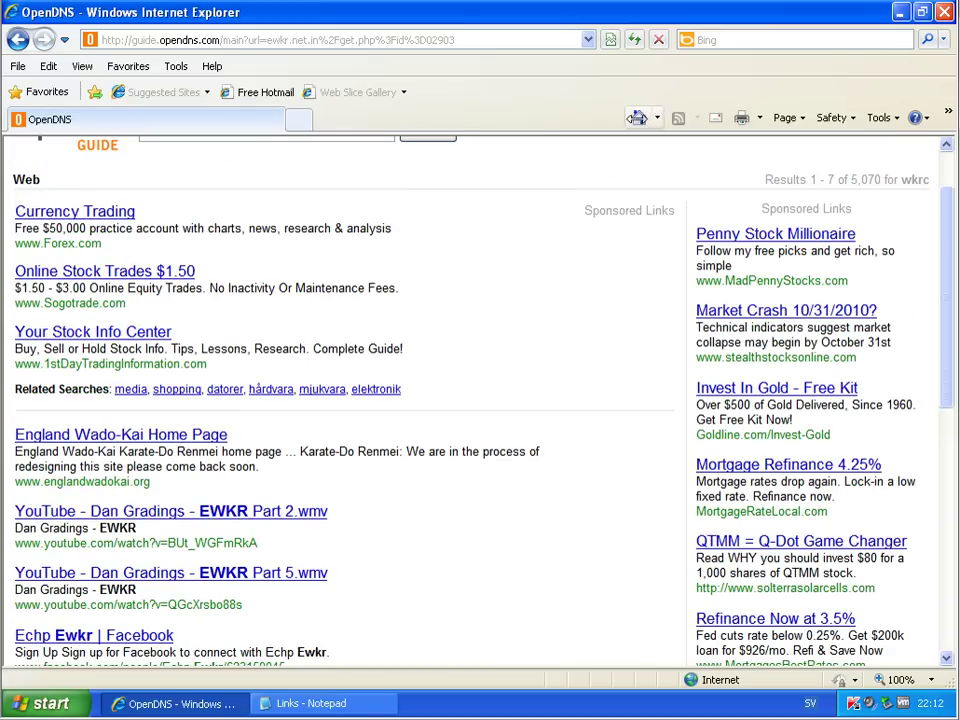
{"action": "left_click", "coordinate": [639, 117]}
Step: Load the newxxxvideos.in and topmoviespremium.info links from the list; both fail to load
{"action": "left_click", "coordinate": [350, 702]}
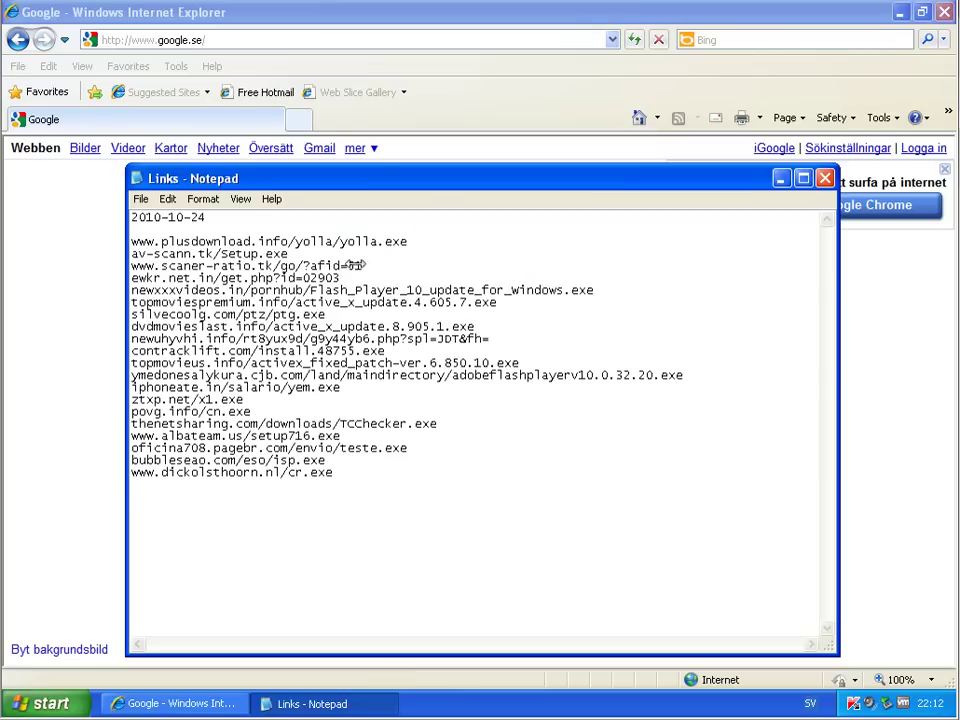
{"action": "left_click_drag", "start_coordinate": [597, 289], "coordinate": [130, 290]}
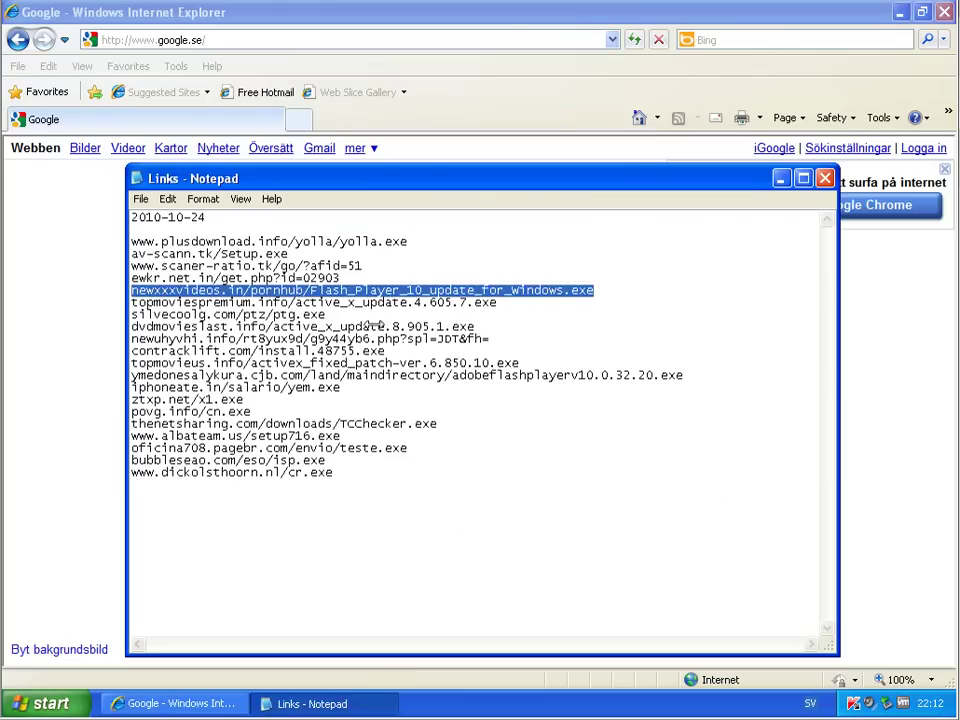
{"action": "left_click", "coordinate": [431, 40]}
{"action": "key", "text": "ctrl+v"}
{"action": "key", "text": "Return"}
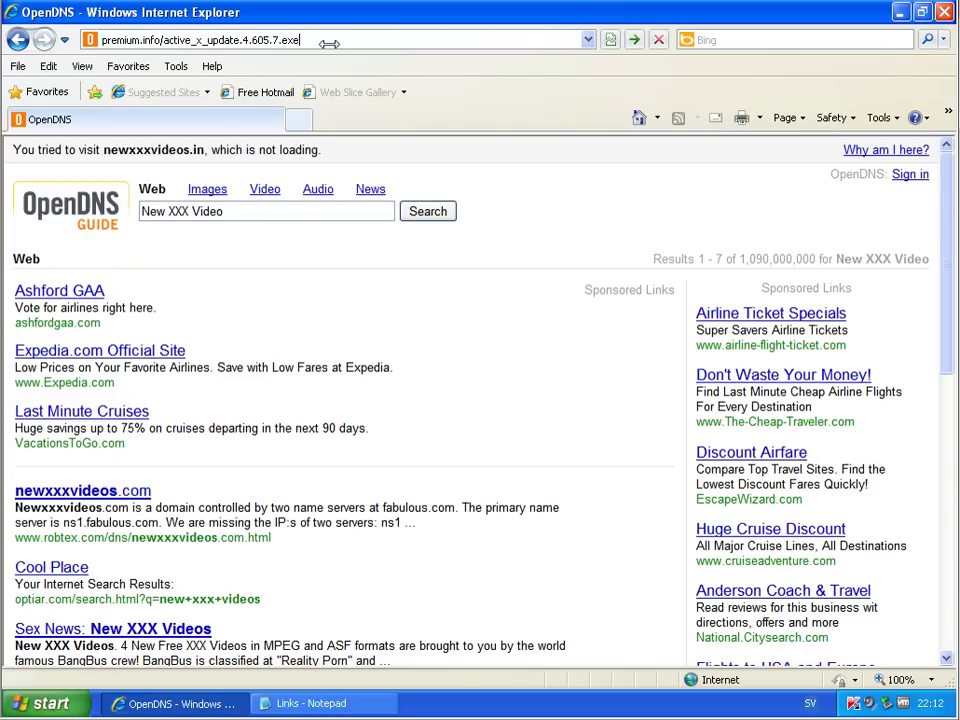
{"action": "key", "text": "Return"}
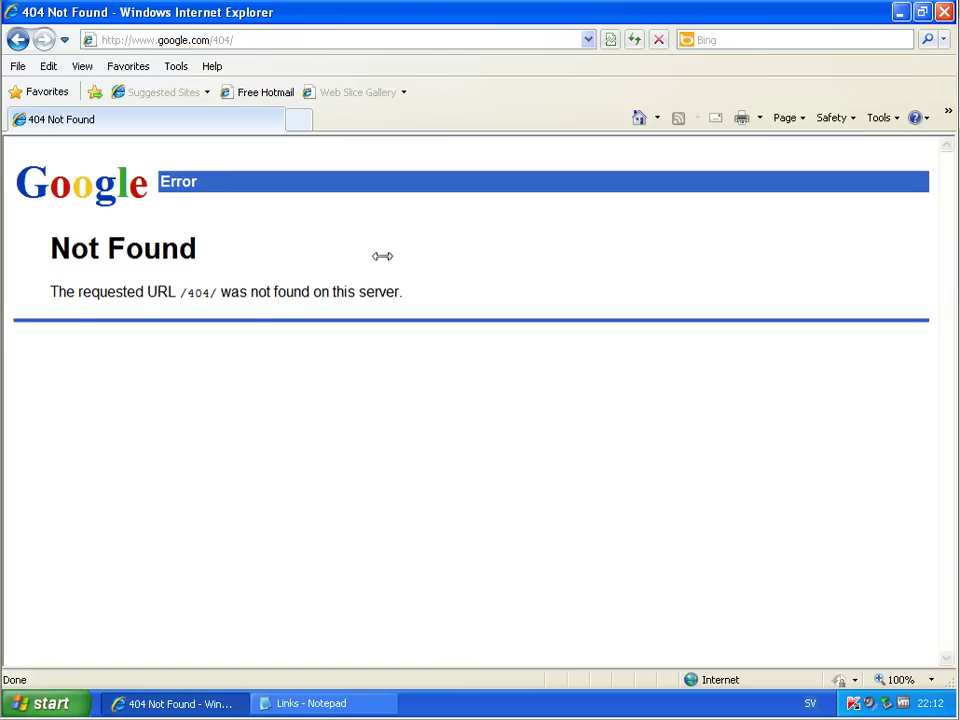
Step: Copy the silvecoolg.com/ptz/ptg.exe line and load it in Internet Explorer
{"action": "left_click", "coordinate": [364, 703]}
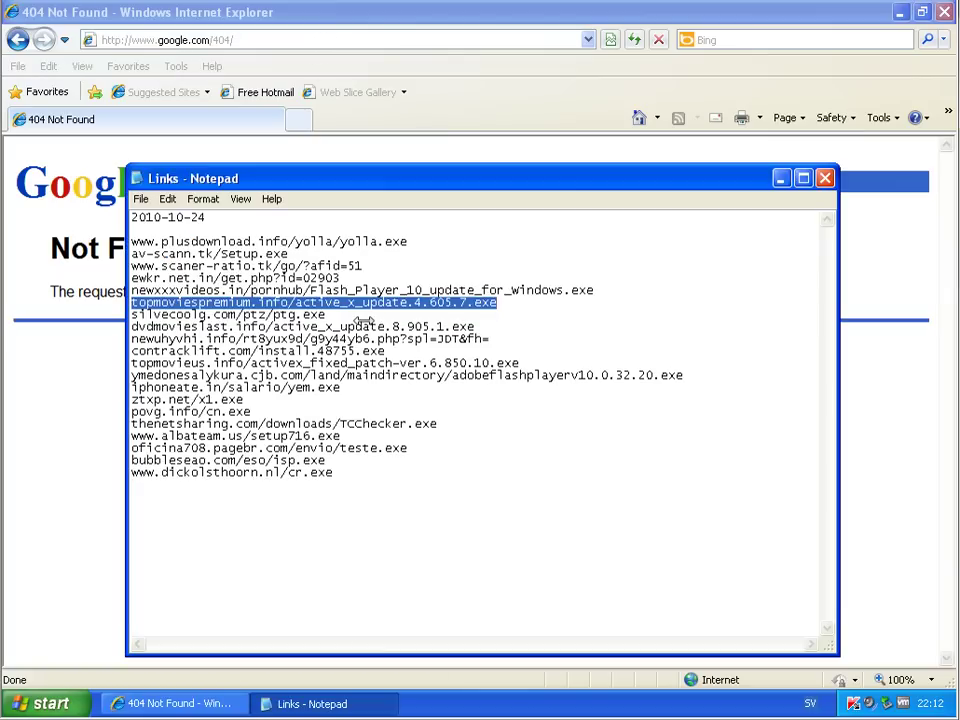
{"action": "left_click_drag", "start_coordinate": [364, 320], "coordinate": [130, 315]}
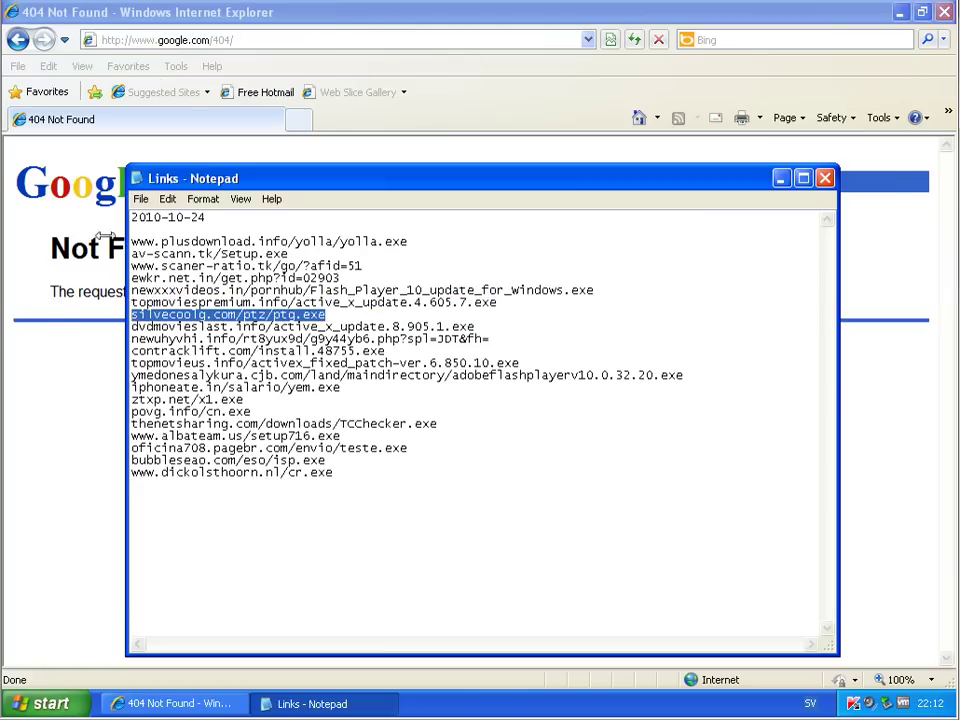
{"action": "key", "text": "ctrl+c"}
{"action": "left_click", "coordinate": [141, 40]}
{"action": "key", "text": "ctrl+v"}
{"action": "key", "text": "Return"}
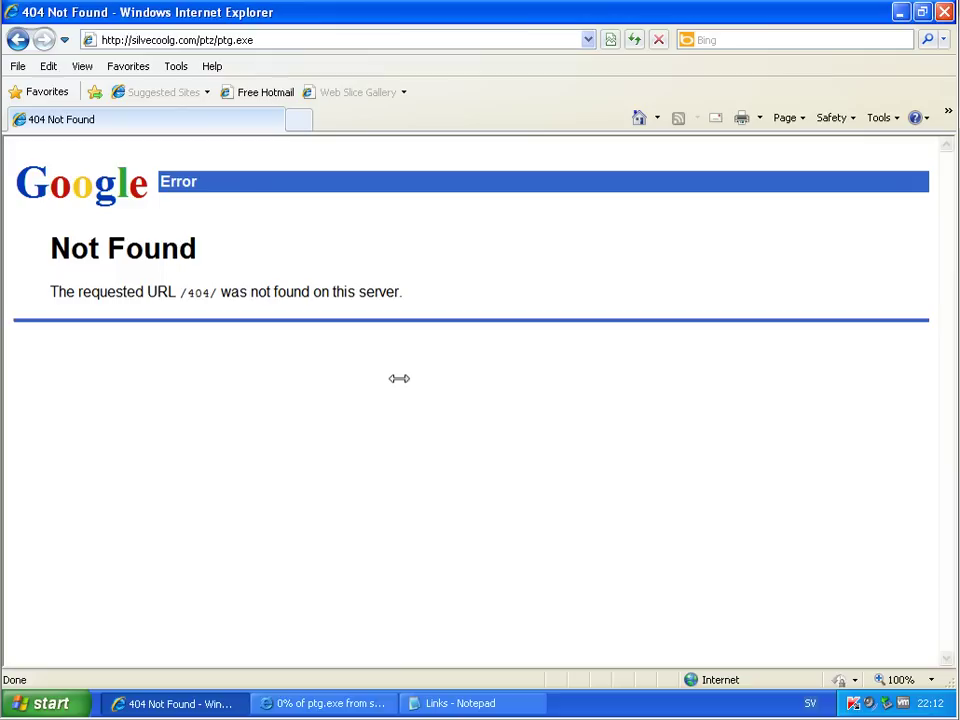
Step: Download ptg.exe despite the unsafe-file warning and run the unverified file
{"action": "left_click", "coordinate": [332, 702]}
{"action": "left_click", "coordinate": [454, 368]}
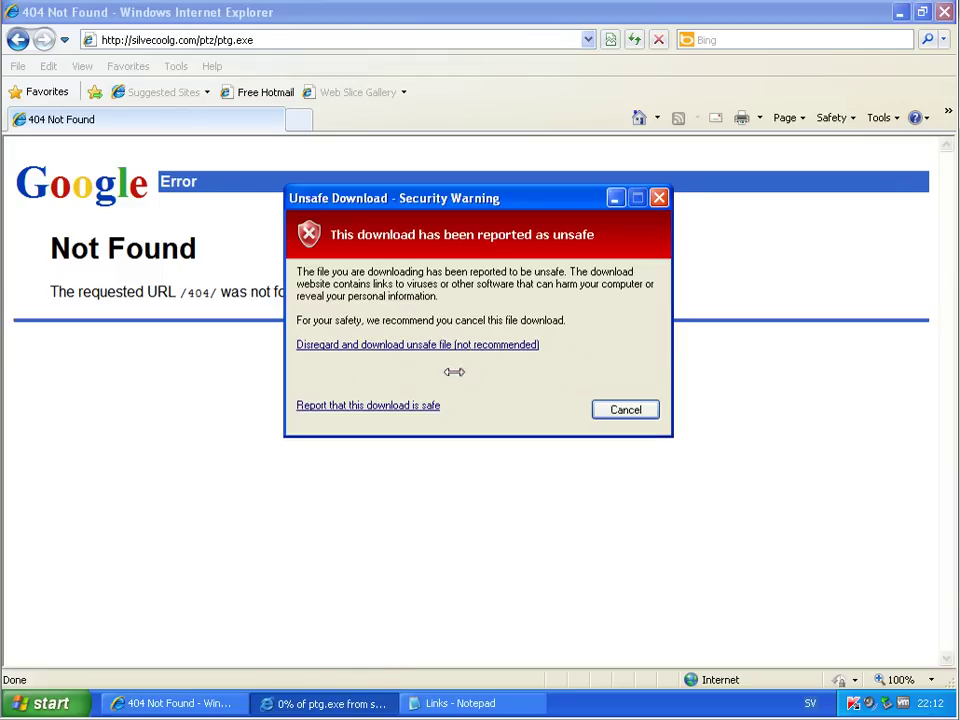
{"action": "left_click", "coordinate": [453, 344]}
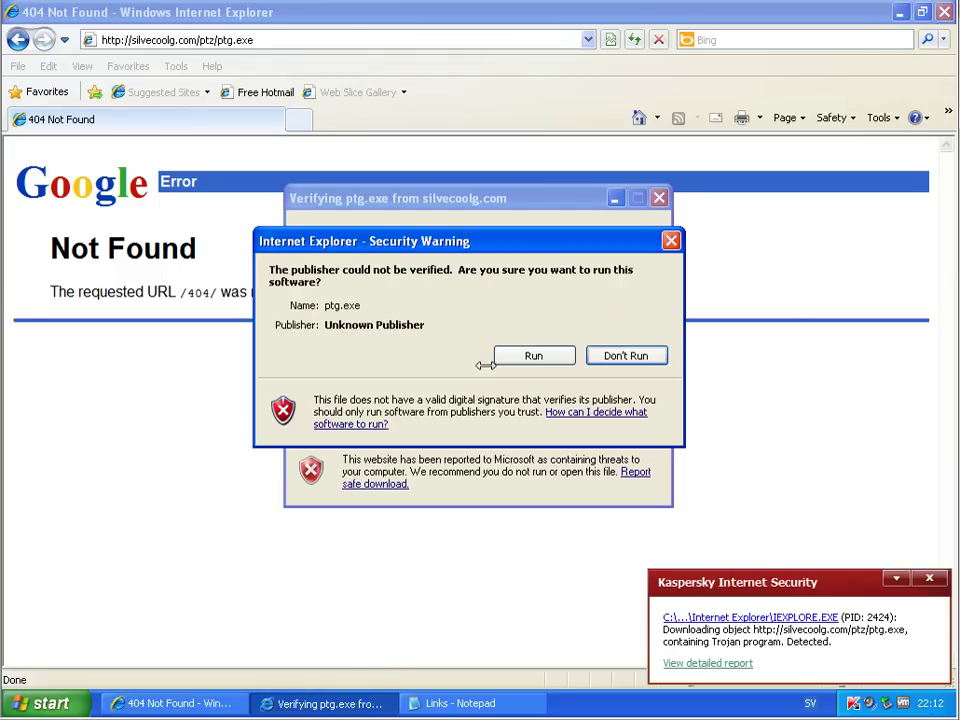
{"action": "left_click", "coordinate": [546, 354]}
Step: Dismiss the invalid-application error and Kaspersky's denial, Trojan and unprocessed-objects notices
{"action": "left_click", "coordinate": [480, 403]}
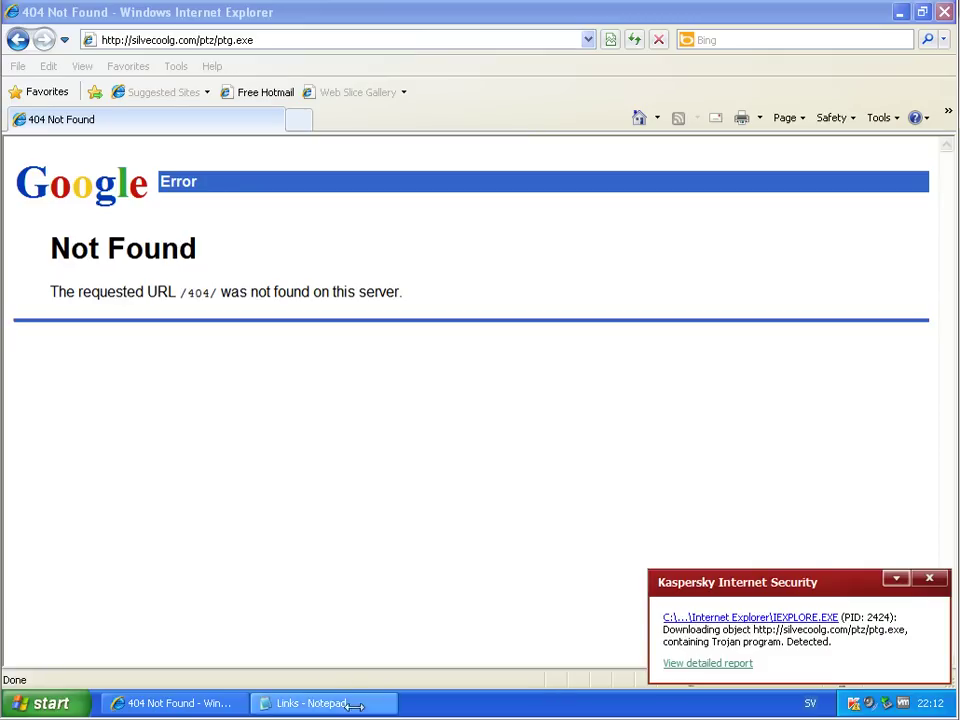
{"action": "left_click", "coordinate": [931, 577]}
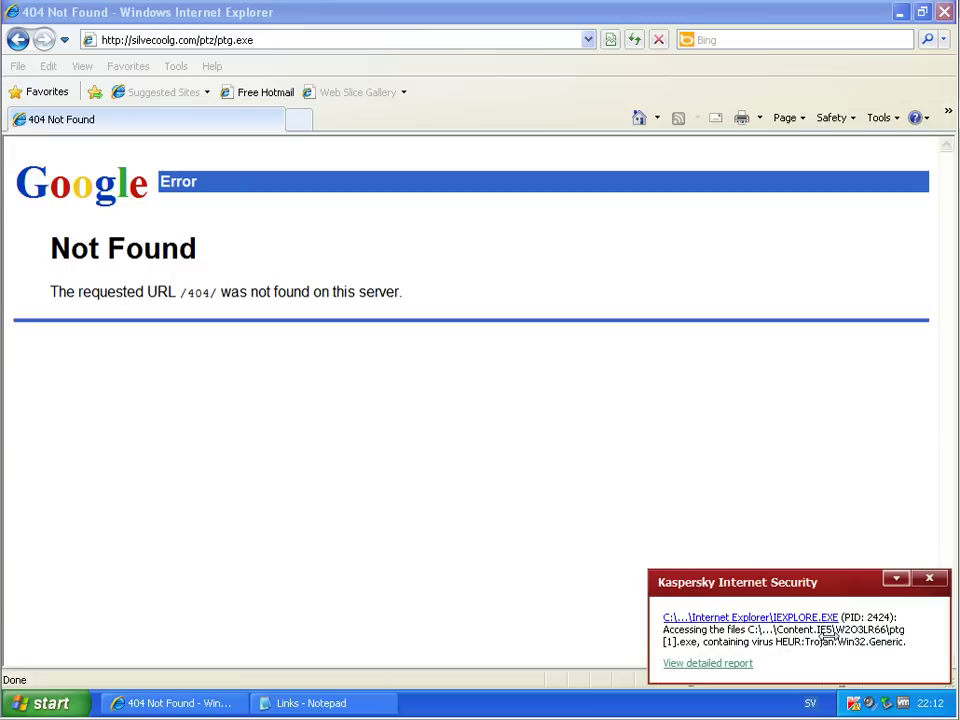
{"action": "left_click", "coordinate": [935, 577]}
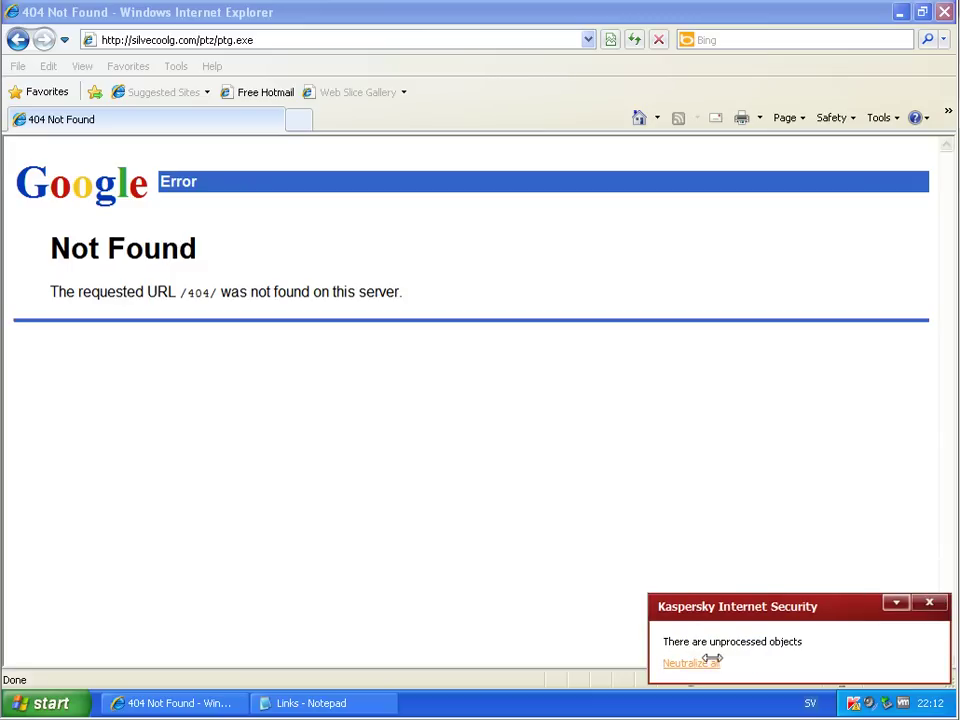
{"action": "left_click", "coordinate": [929, 602]}
{"action": "left_click", "coordinate": [312, 704]}
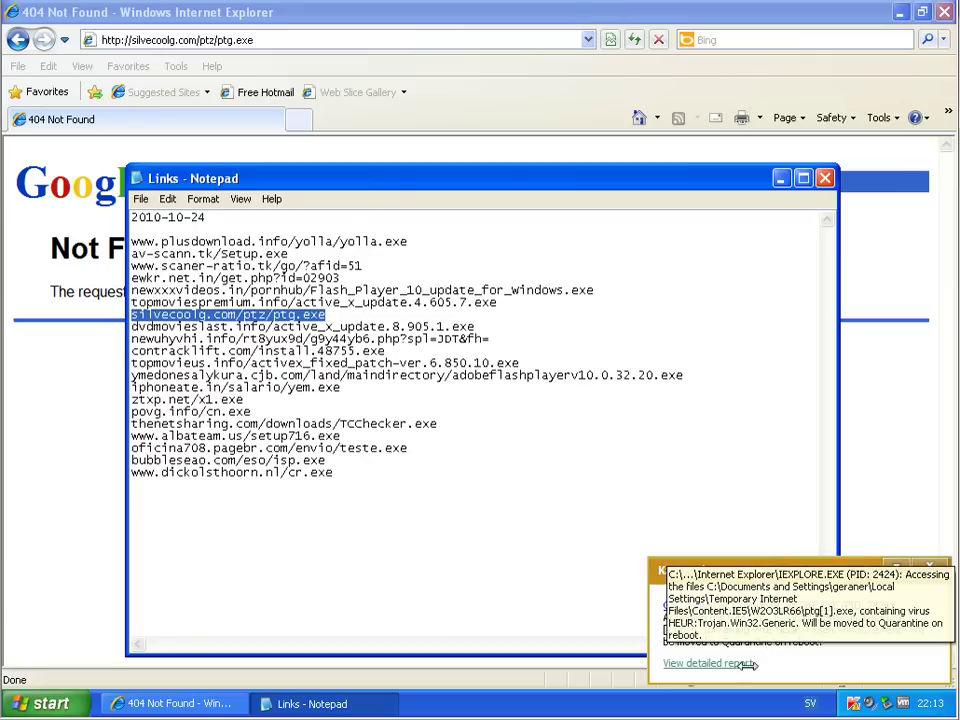
Step: Close the Kaspersky notice and load the dead dvdmovieslast.info link from the list
{"action": "left_click", "coordinate": [928, 569]}
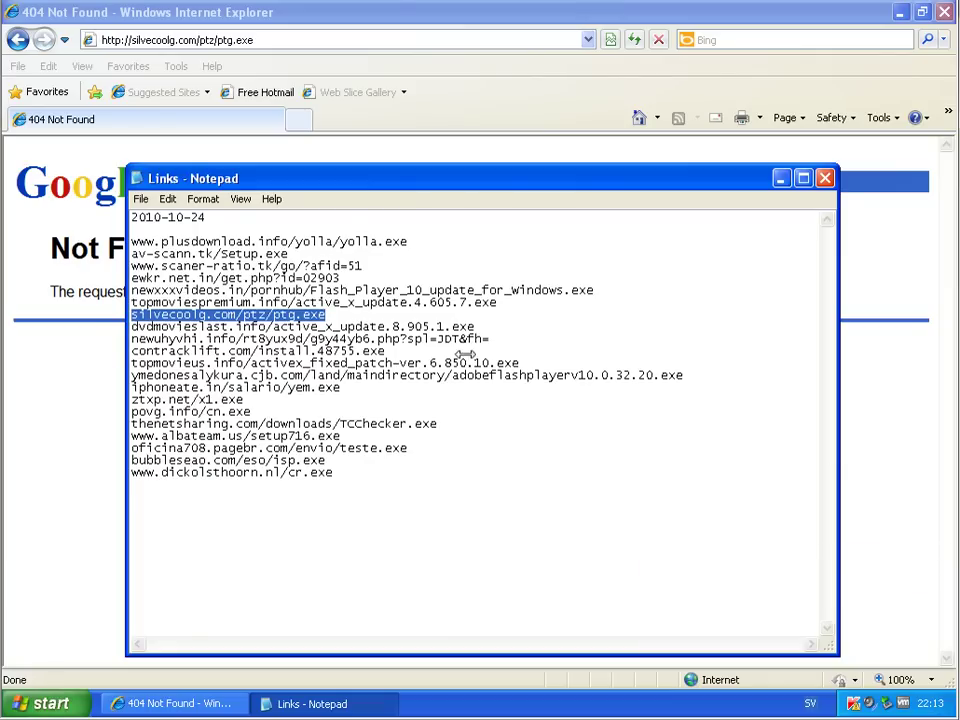
{"action": "left_click_drag", "start_coordinate": [474, 327], "coordinate": [128, 327]}
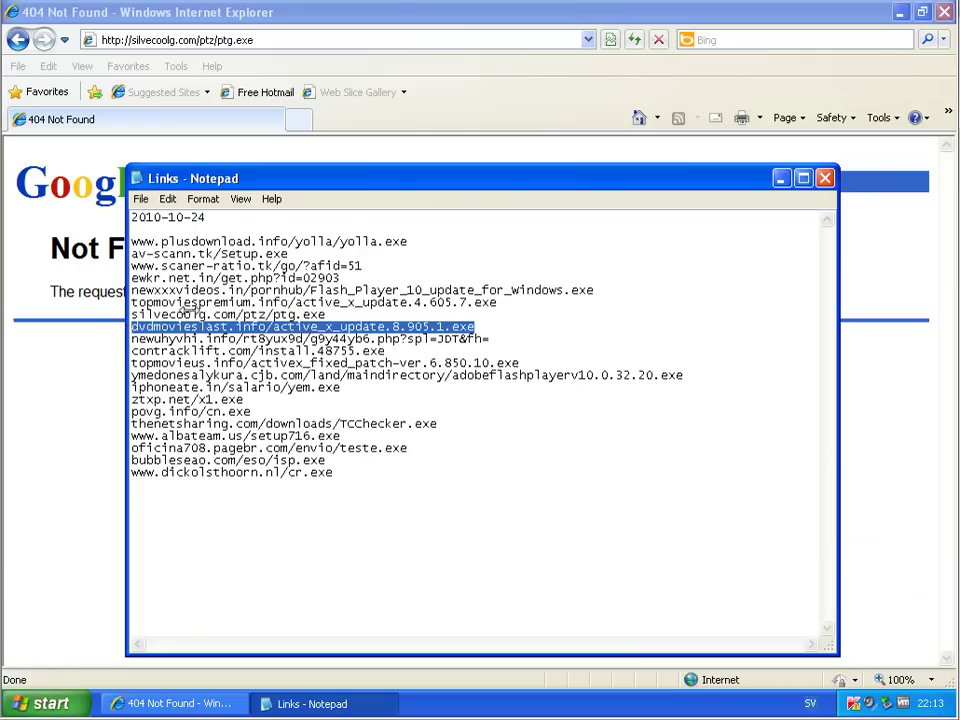
{"action": "left_click", "coordinate": [224, 40]}
{"action": "left_click", "coordinate": [224, 40]}
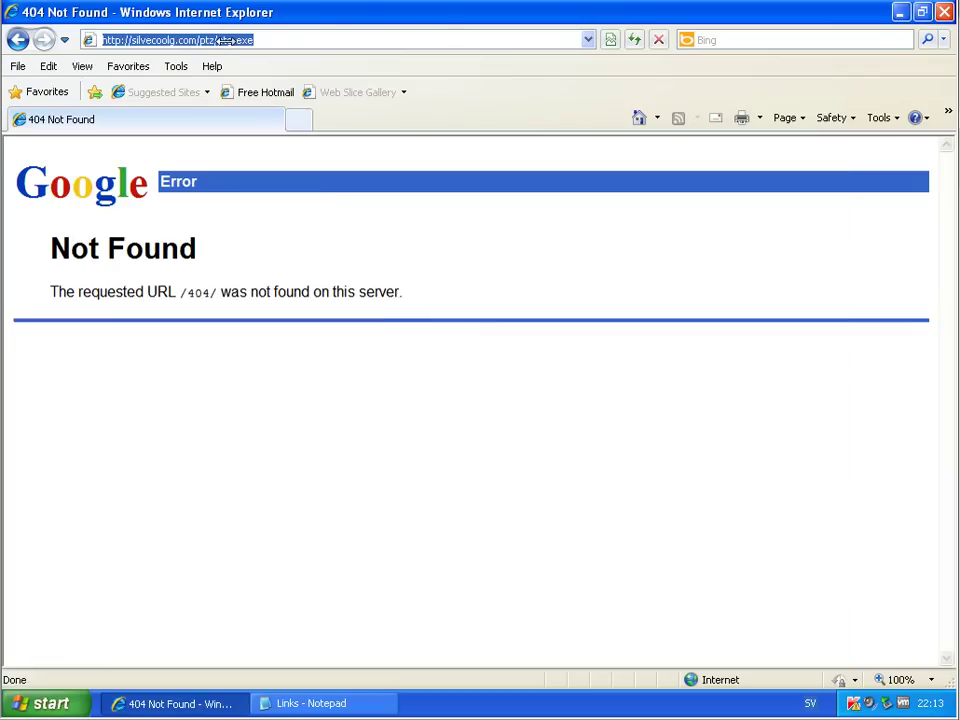
{"action": "key", "text": "ctrl+v"}
{"action": "key", "text": "Return"}
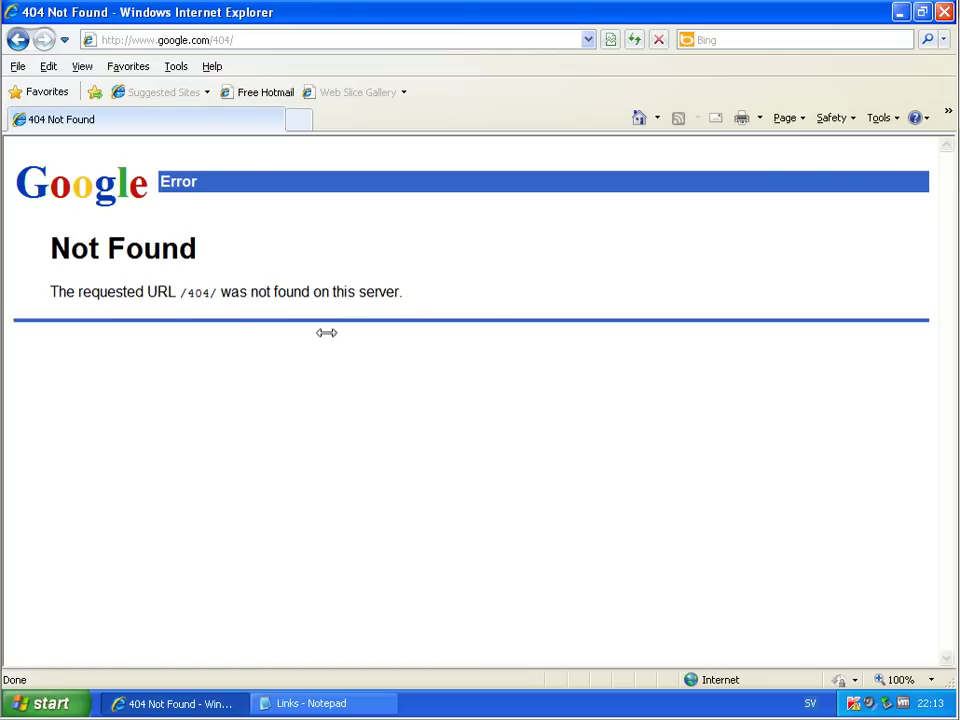
Step: Copy the next line, newuhyvhi.info, and load it; Kaspersky blocks it as malicious
{"action": "key", "text": "alt+Tab"}
{"action": "key", "text": "Down"}
{"action": "key", "text": "Home"}
{"action": "key", "text": "shift+End"}
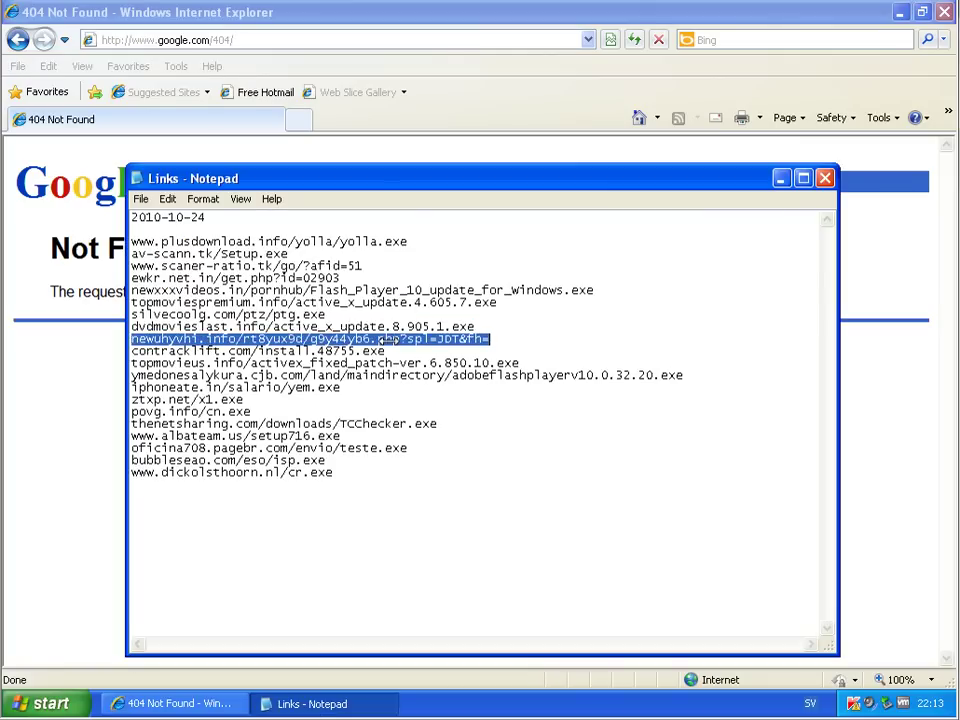
{"action": "key", "text": "alt+Tab"}
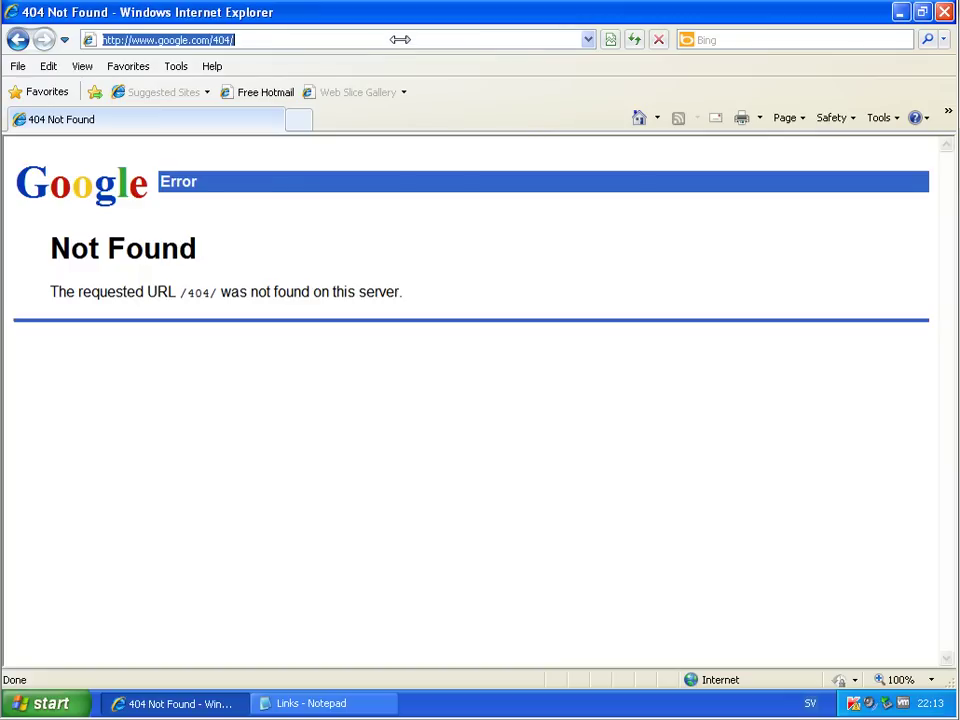
{"action": "key", "text": "ctrl+v"}
{"action": "key", "text": "Return"}
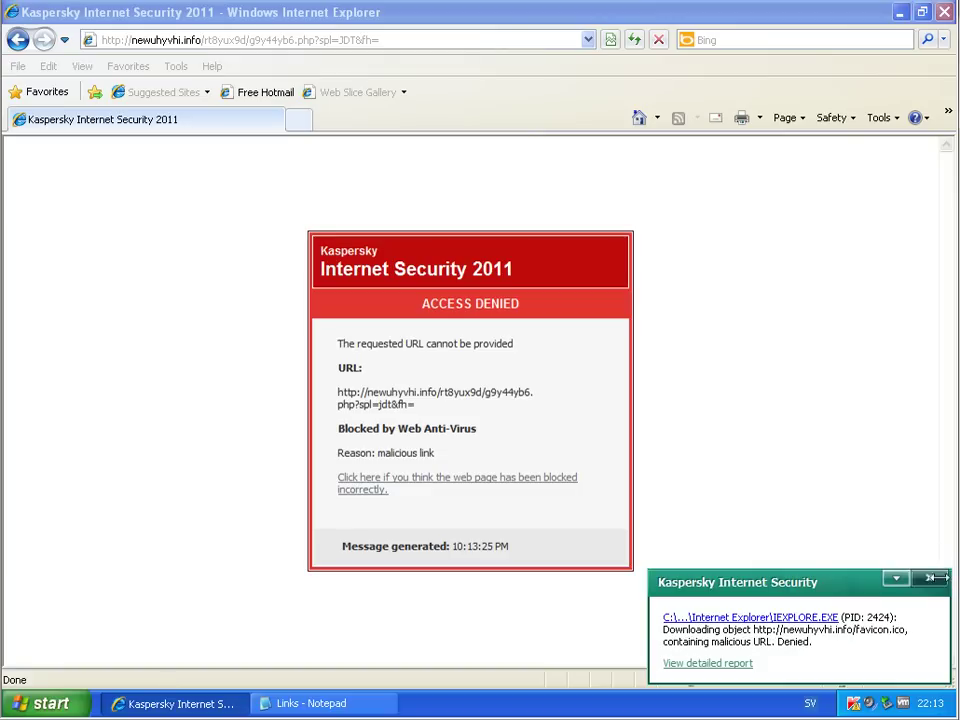
Step: Dismiss the Kaspersky denial notice and load the contracklift.com/install.48755.exe link
{"action": "left_click", "coordinate": [936, 578]}
{"action": "left_click_drag", "start_coordinate": [372, 454], "coordinate": [505, 456]}
{"action": "left_click", "coordinate": [505, 456]}
{"action": "left_click", "coordinate": [302, 703]}
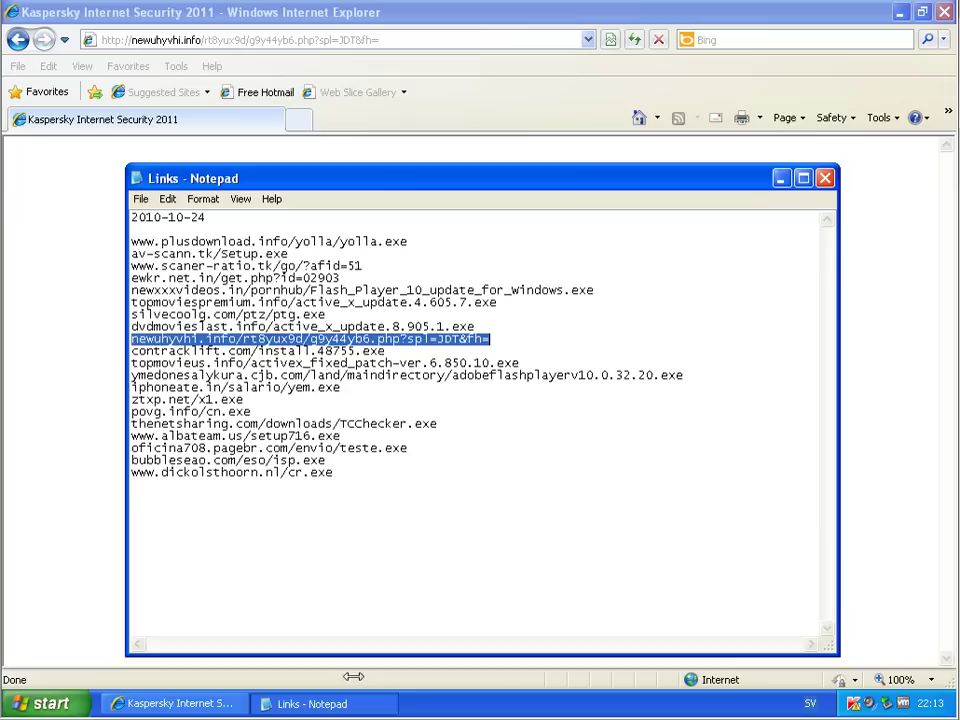
{"action": "left_click_drag", "start_coordinate": [397, 352], "coordinate": [129, 352]}
{"action": "key", "text": "ctrl+c"}
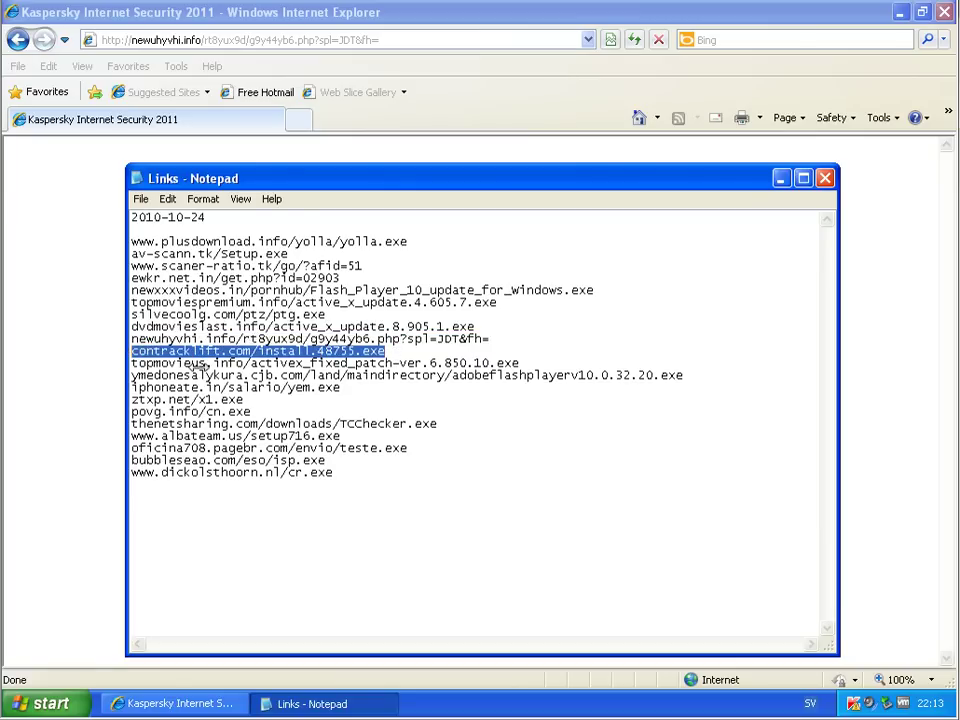
{"action": "left_click", "coordinate": [220, 38]}
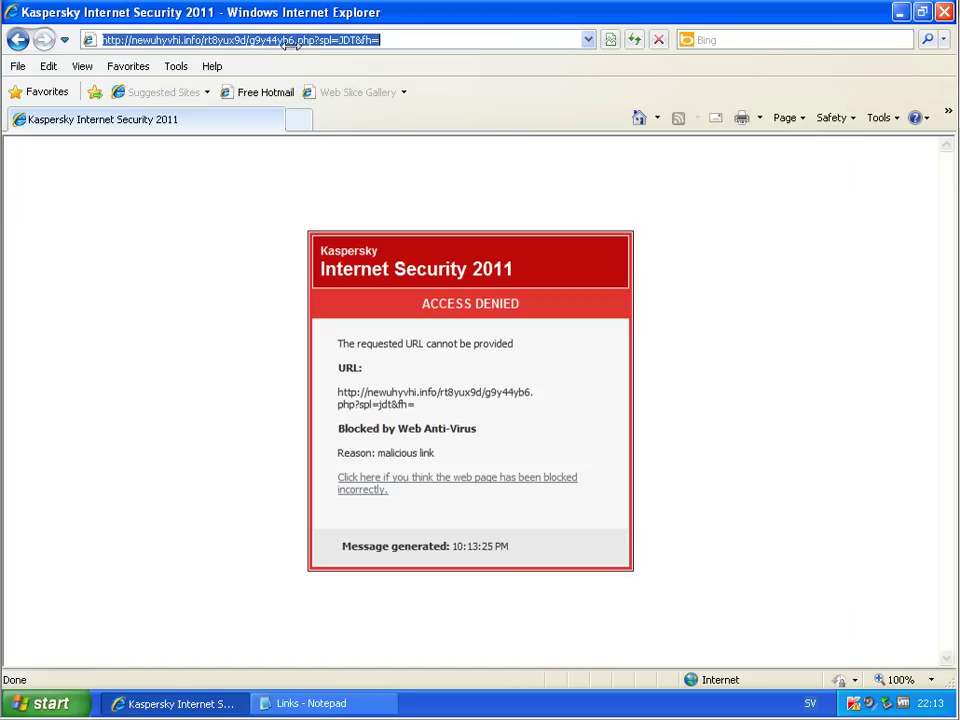
{"action": "key", "text": "ctrl+v"}
{"action": "key", "text": "Return"}
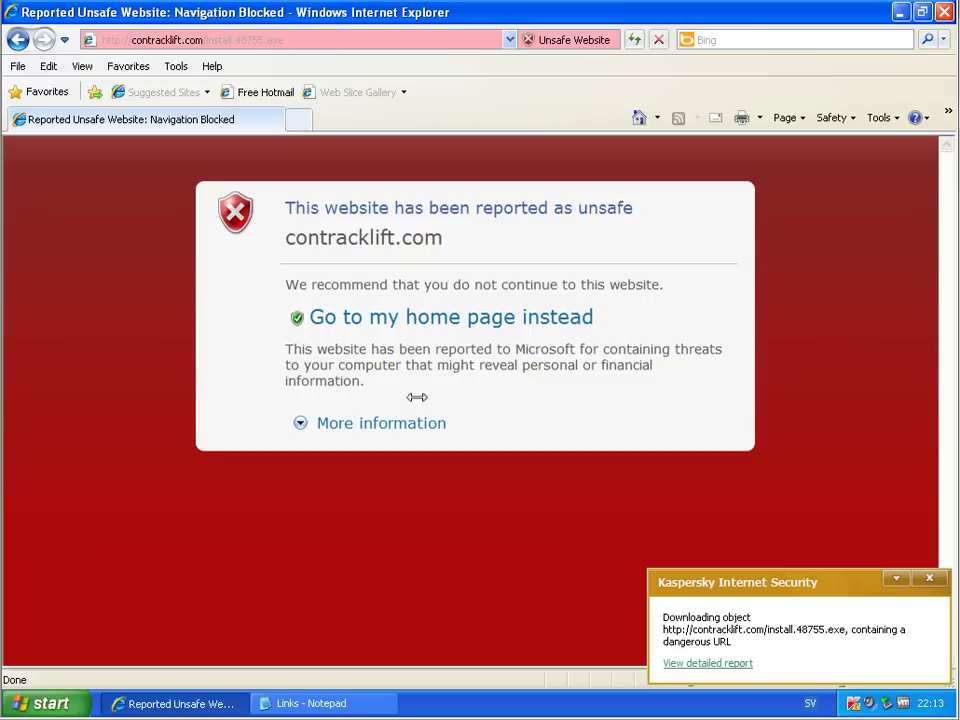
Step: Continue past the threat warning to the malicious-link block page, then return to Google home
{"action": "left_click", "coordinate": [390, 423]}
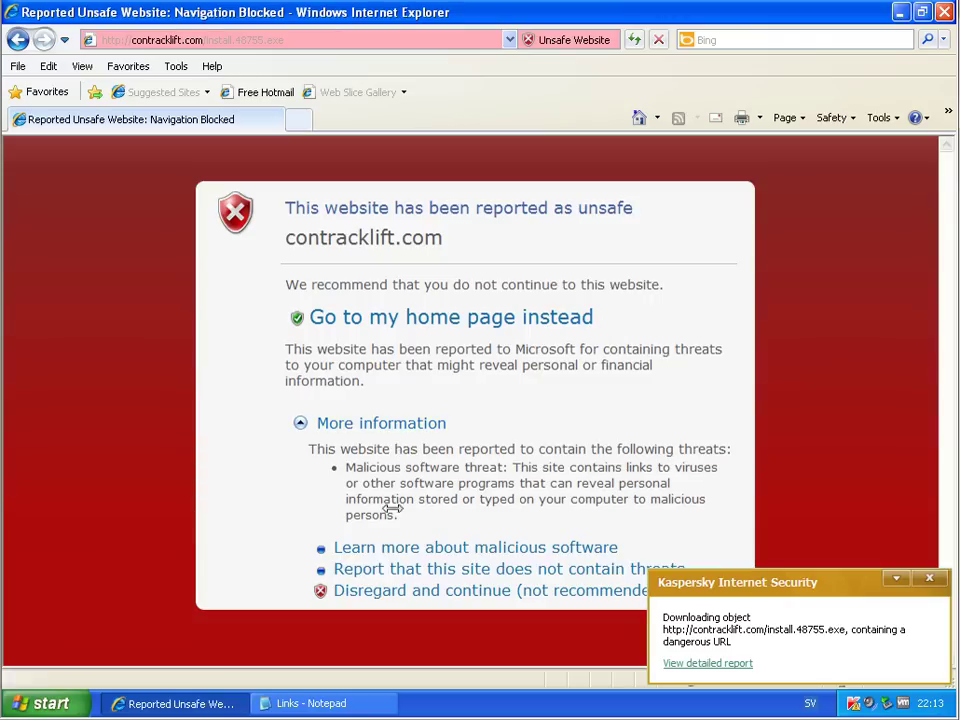
{"action": "left_click", "coordinate": [375, 591]}
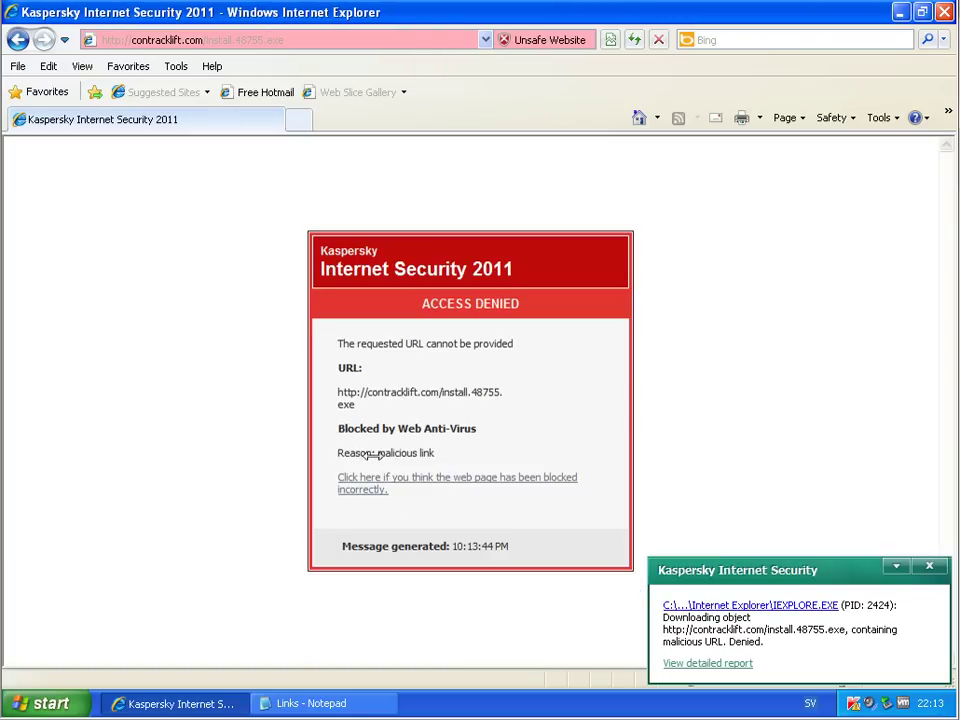
{"action": "left_click_drag", "start_coordinate": [374, 454], "coordinate": [484, 450]}
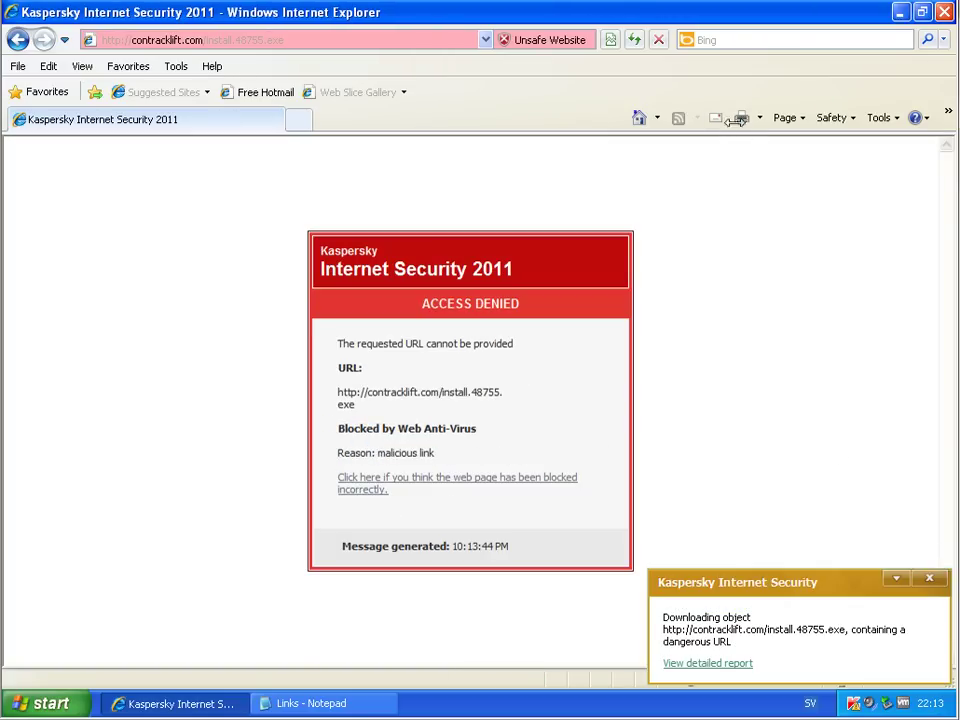
{"action": "left_click", "coordinate": [636, 115]}
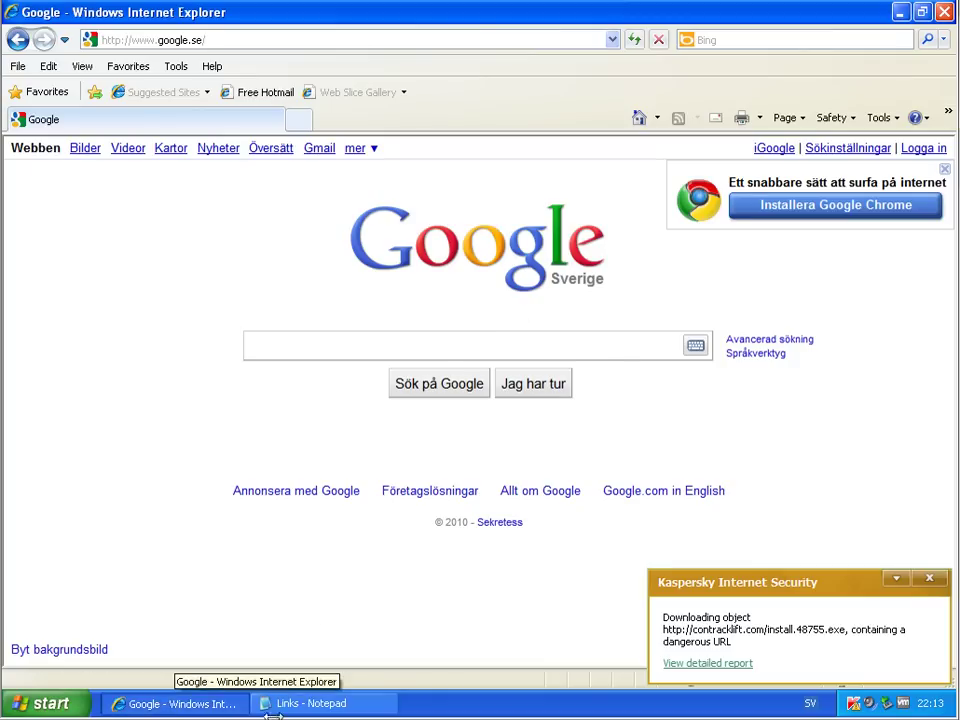
Step: Load the topmovieus.info link from the list, ending on a Google 404 Not Found page
{"action": "left_click", "coordinate": [290, 703]}
{"action": "left_click_drag", "start_coordinate": [522, 364], "coordinate": [110, 365]}
{"action": "key", "text": "ctrl+c"}
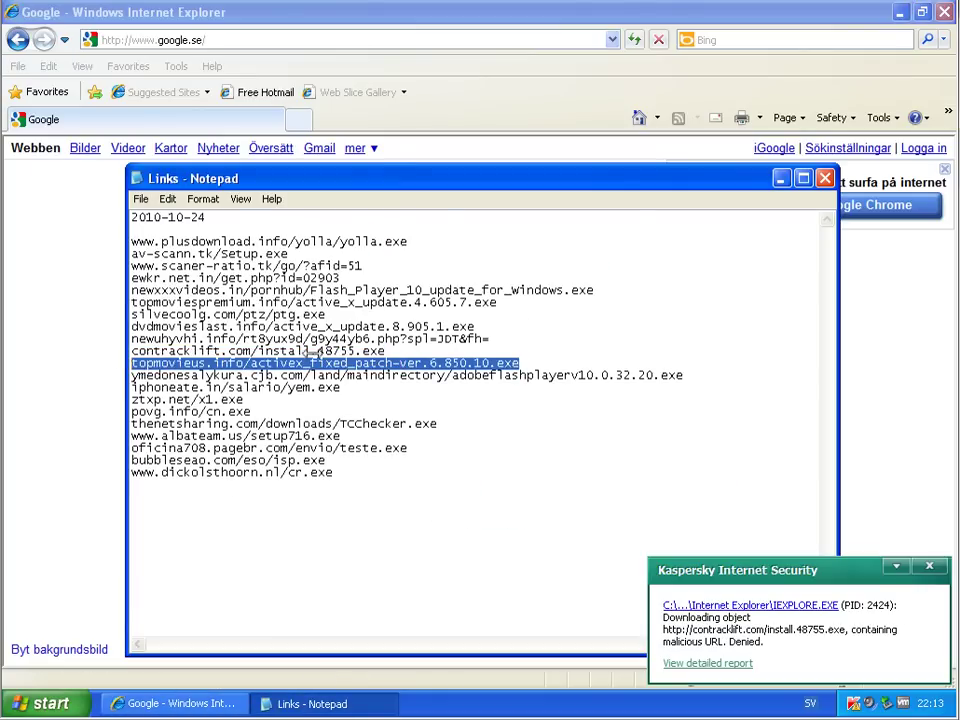
{"action": "left_click", "coordinate": [375, 32]}
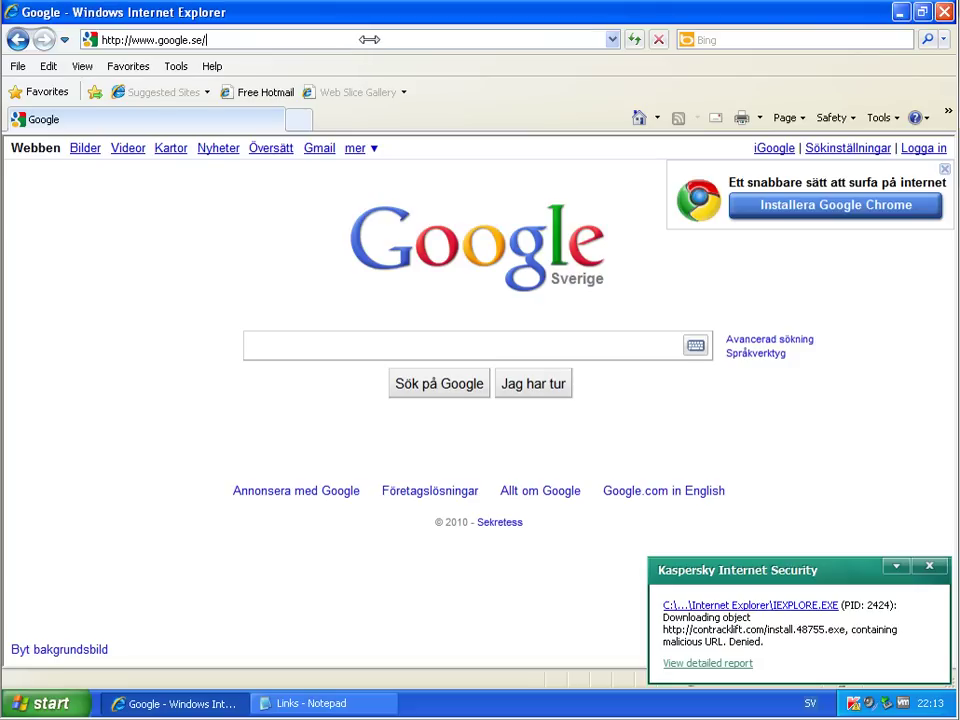
{"action": "left_click", "coordinate": [369, 39]}
{"action": "key", "text": "ctrl+v"}
{"action": "key", "text": "Return"}
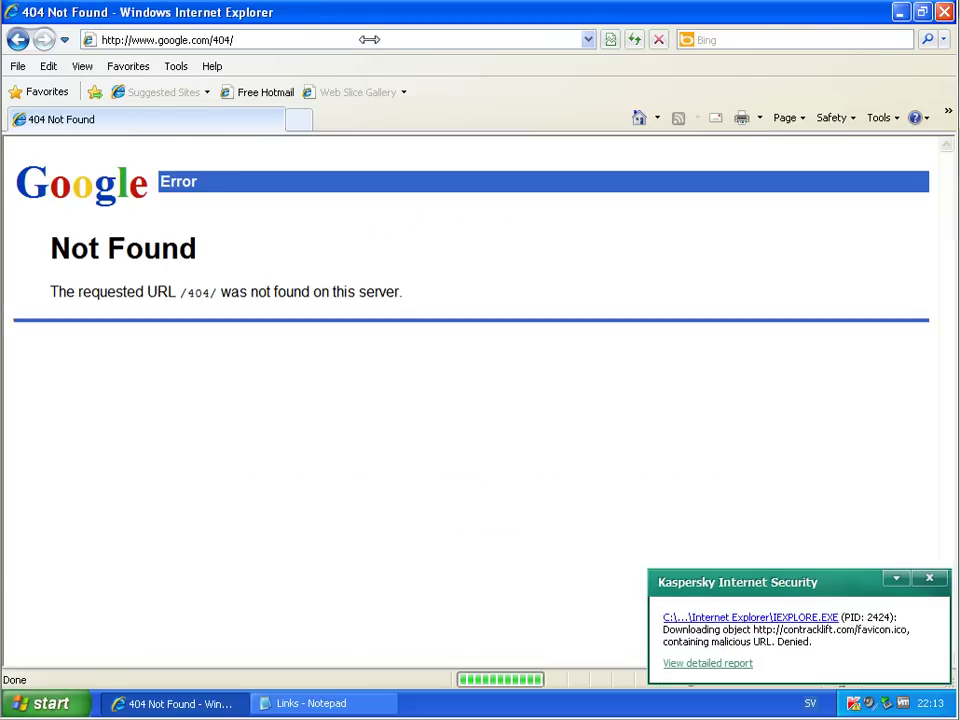
Step: Load the ymedonesalykura.cjb.com Flash player link, which lands on the CJB.NET home page
{"action": "left_click", "coordinate": [292, 702]}
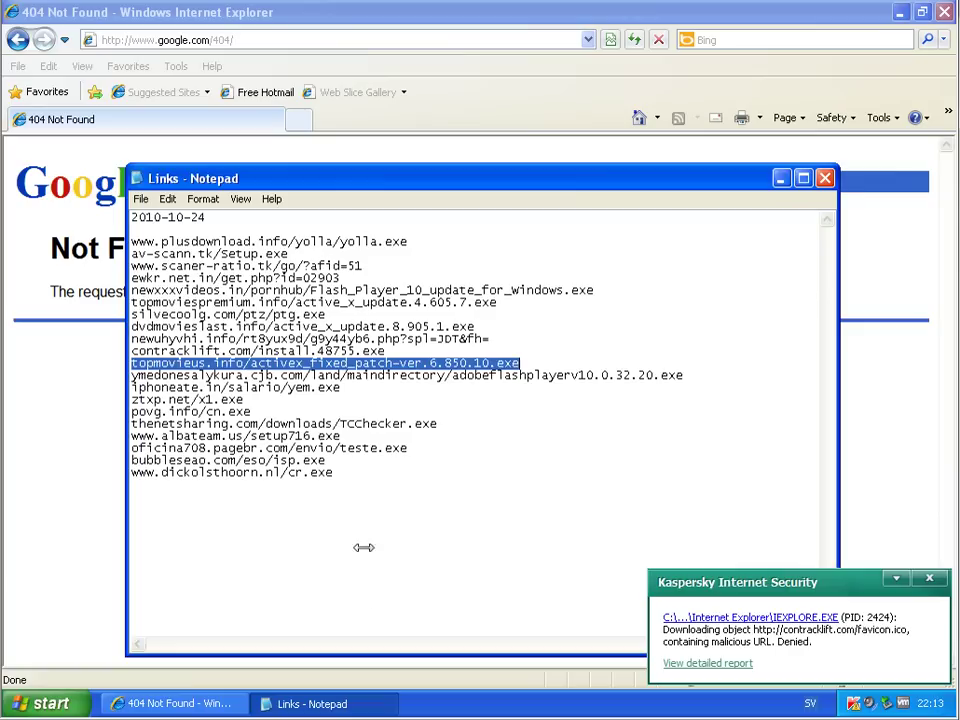
{"action": "left_click_drag", "start_coordinate": [688, 374], "coordinate": [107, 372]}
{"action": "key", "text": "ctrl+c"}
{"action": "left_click", "coordinate": [283, 40]}
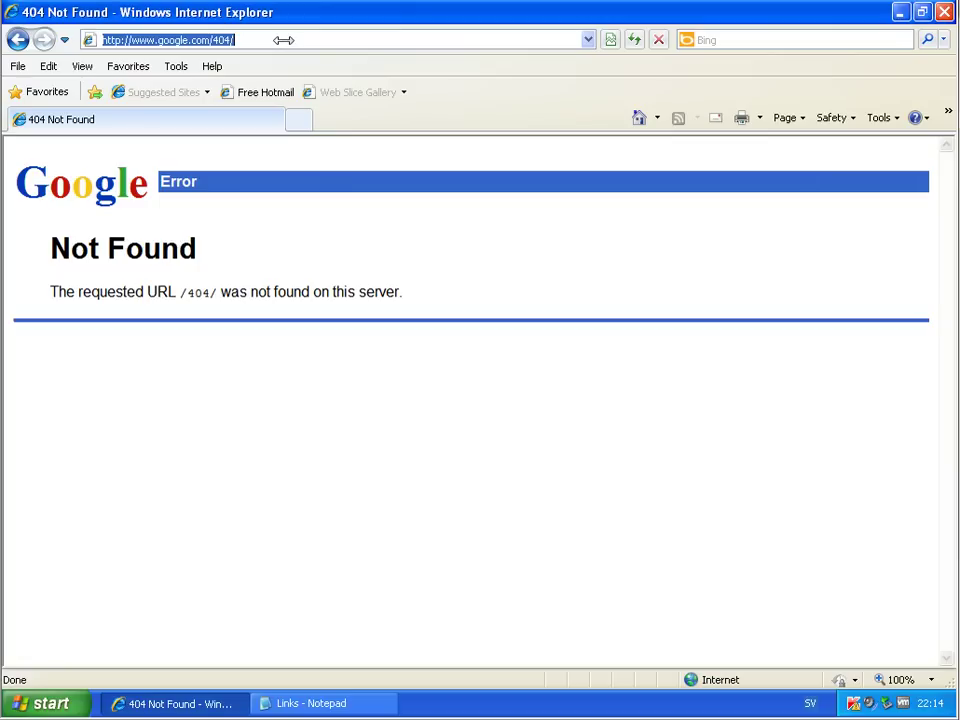
{"action": "key", "text": "ctrl+v"}
{"action": "key", "text": "Return"}
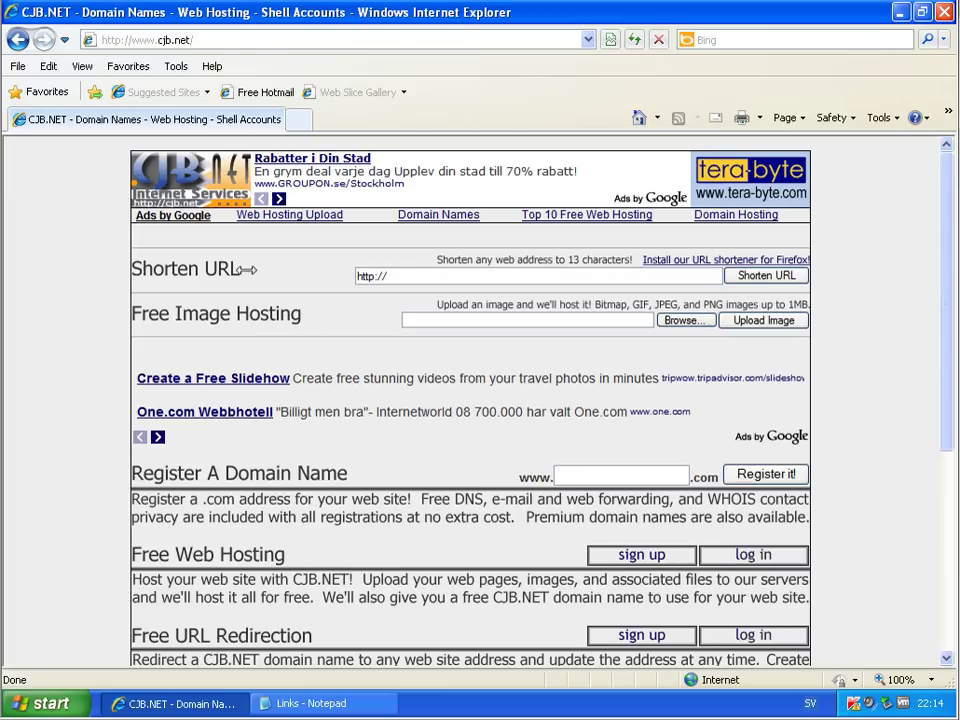
Step: Return to Google home and select just the iphoneate.in/salario/yem.exe line in Notepad
{"action": "left_click", "coordinate": [628, 114]}
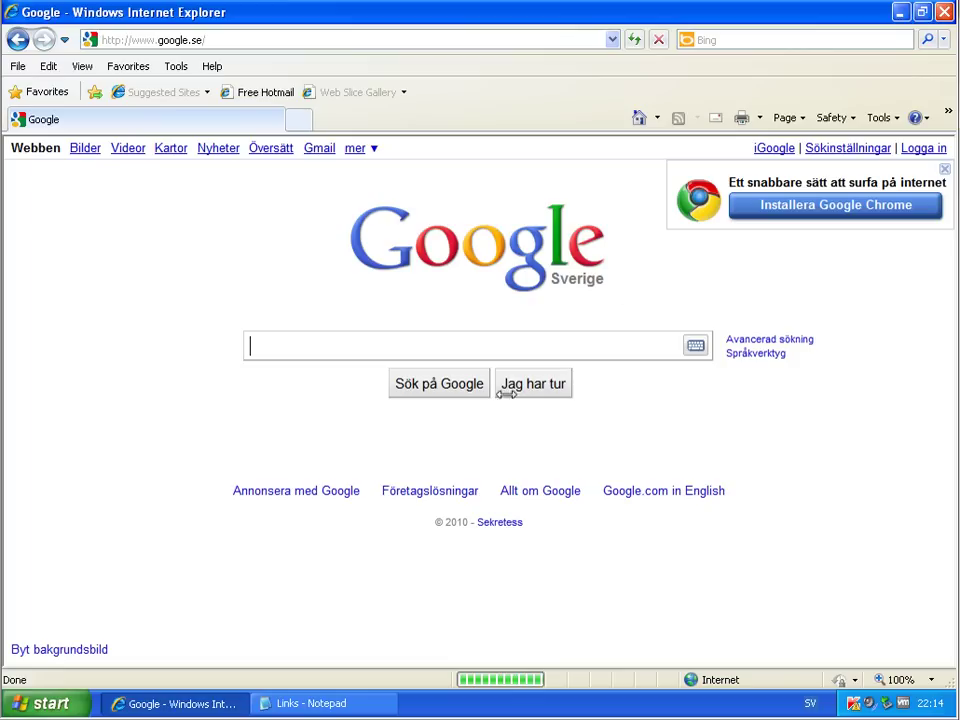
{"action": "key", "text": "alt+Tab"}
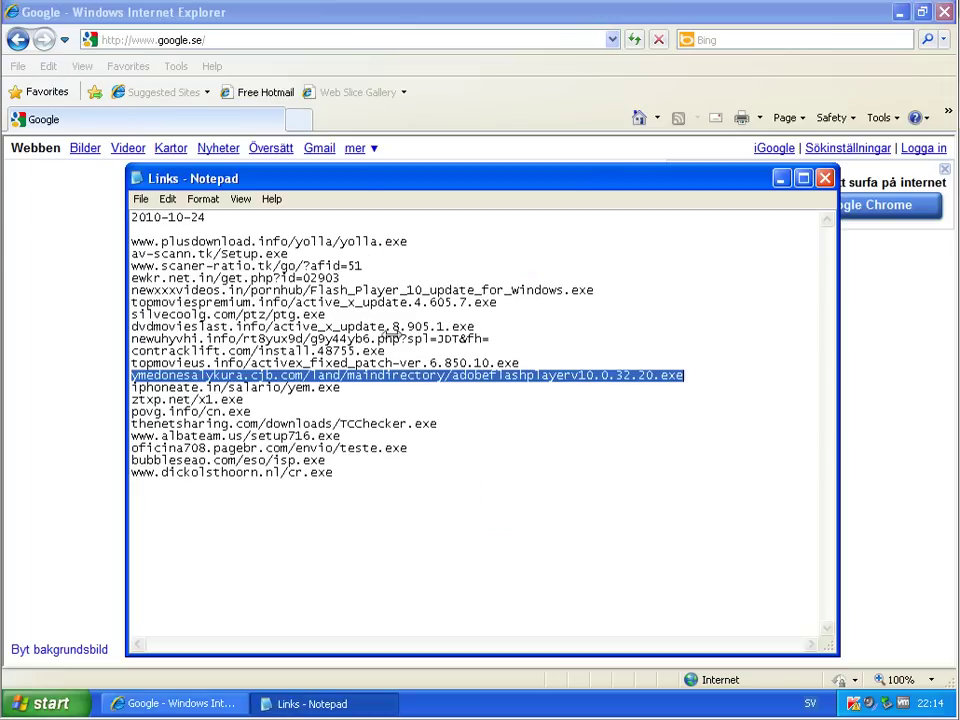
{"action": "left_click", "coordinate": [369, 394]}
{"action": "double_click", "coordinate": [358, 398]}
{"action": "left_click_drag", "start_coordinate": [358, 398], "coordinate": [90, 390]}
{"action": "key", "text": "alt+Tab"}
{"action": "key", "text": "alt+Tab"}
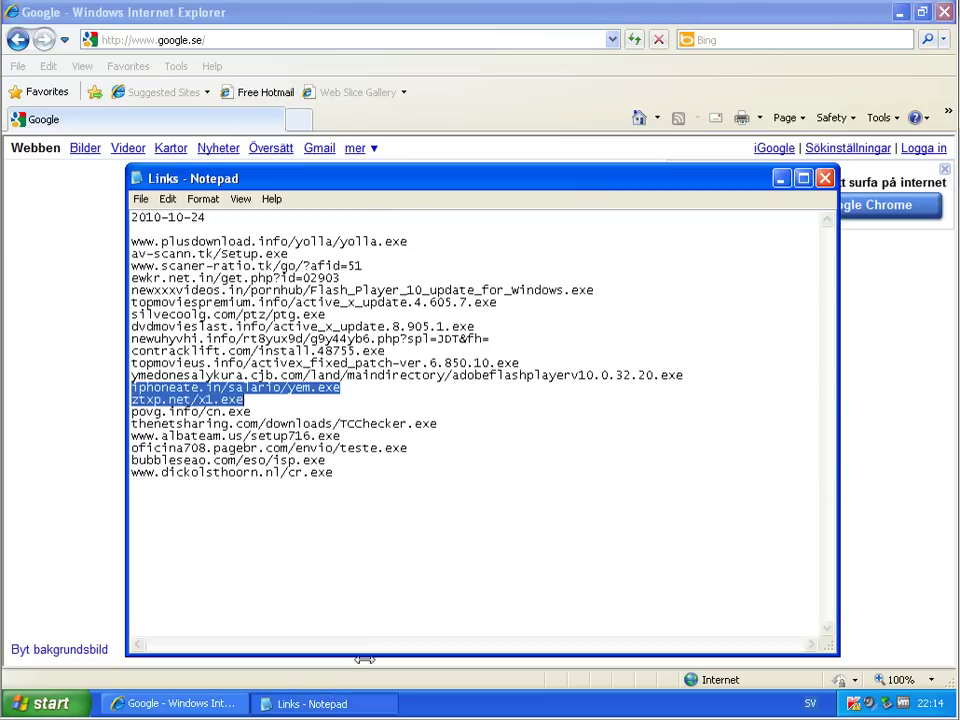
{"action": "left_click", "coordinate": [365, 398]}
{"action": "double_click", "coordinate": [365, 394]}
{"action": "left_click_drag", "start_coordinate": [358, 388], "coordinate": [40, 386]}
{"action": "key", "text": "ctrl+c"}
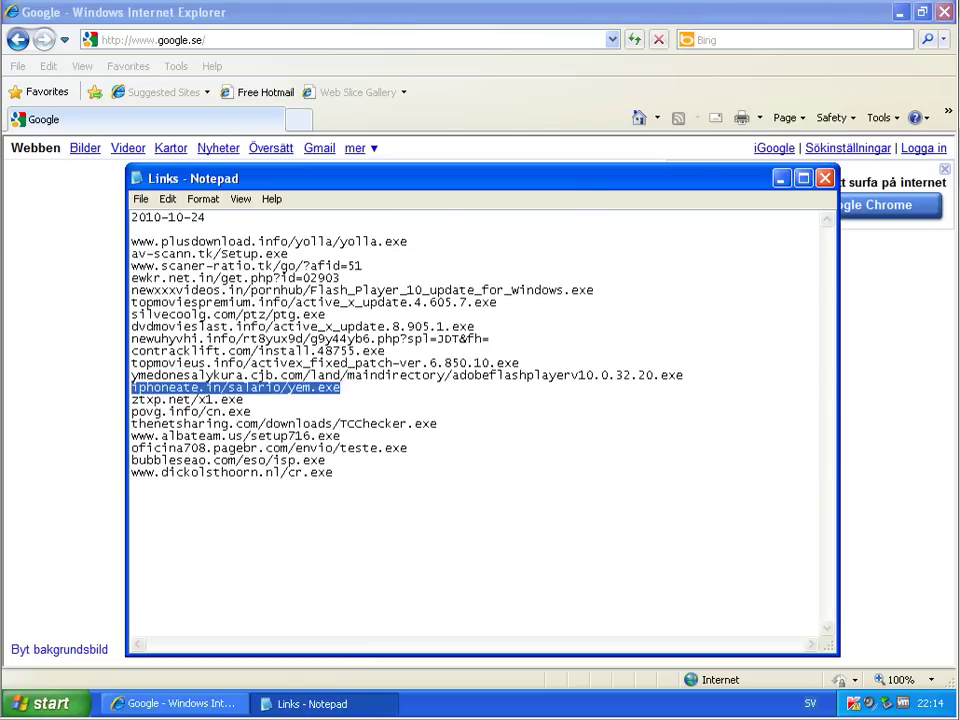
Step: Load the iphoneate.in link and continue past the warning to Kaspersky's malicious-link block
{"action": "left_click", "coordinate": [399, 42]}
{"action": "key", "text": "ctrl+v"}
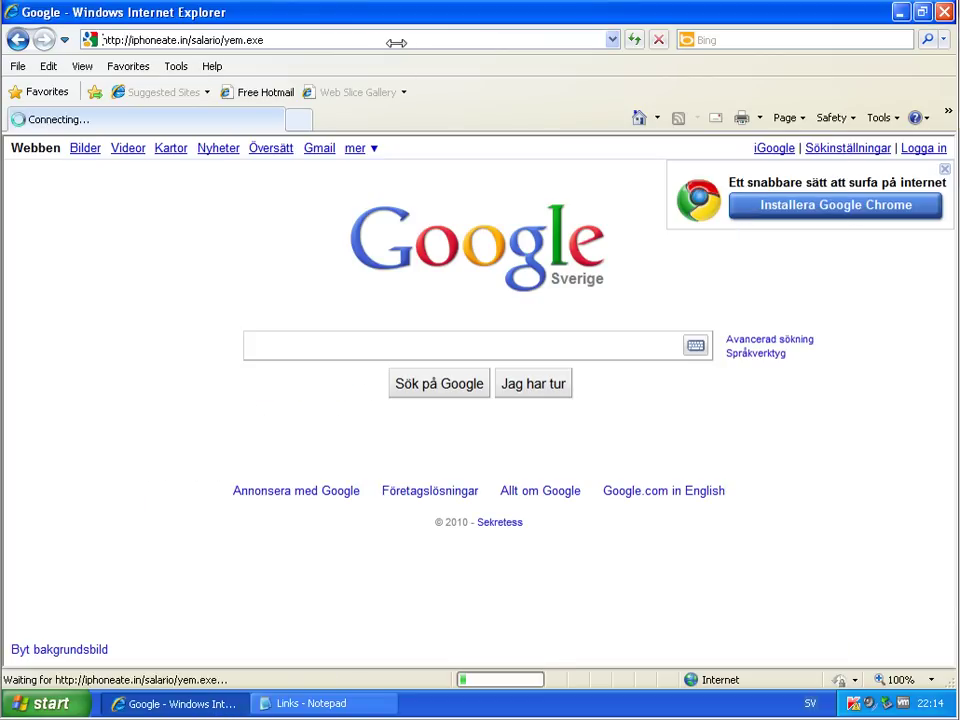
{"action": "key", "text": "Return"}
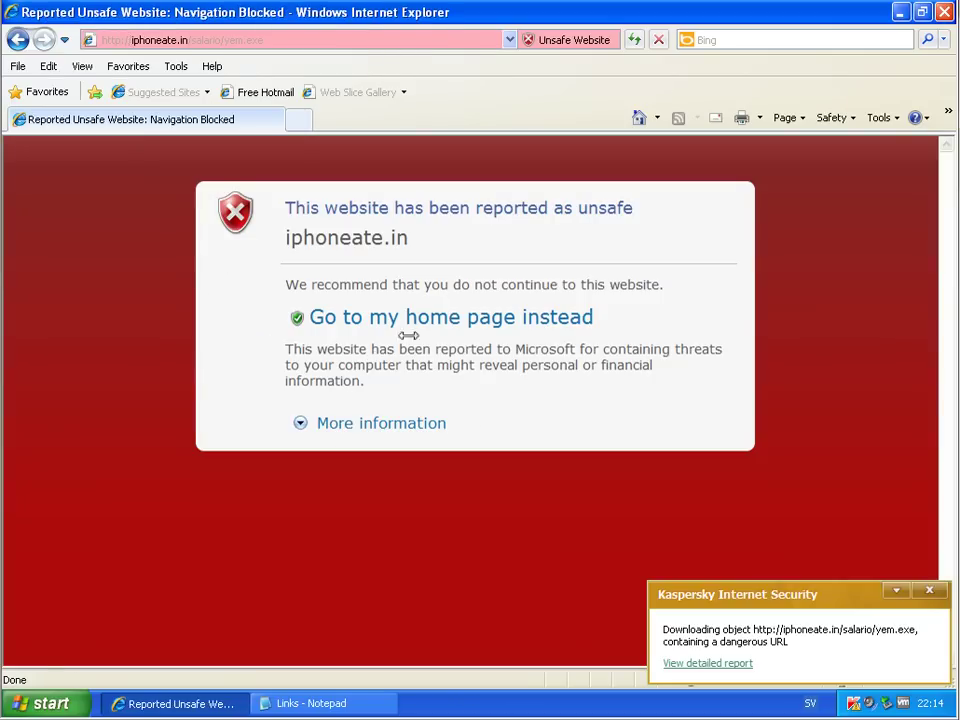
{"action": "left_click", "coordinate": [365, 423]}
{"action": "left_click", "coordinate": [381, 590]}
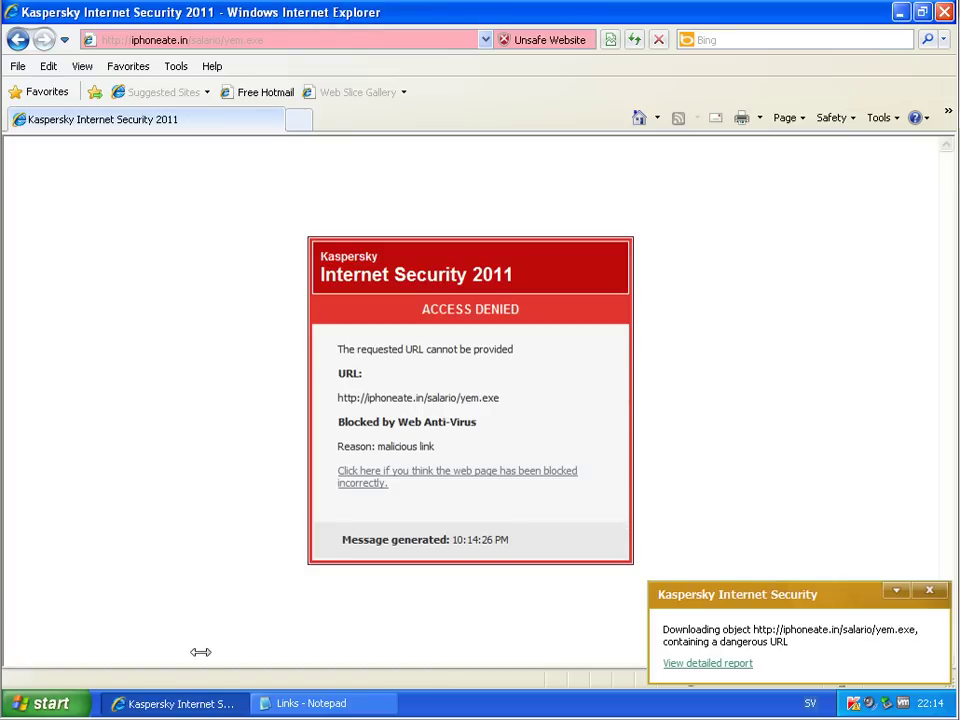
Step: Select the ztxp.net/x1.exe line in the Notepad link list
{"action": "left_click", "coordinate": [303, 703]}
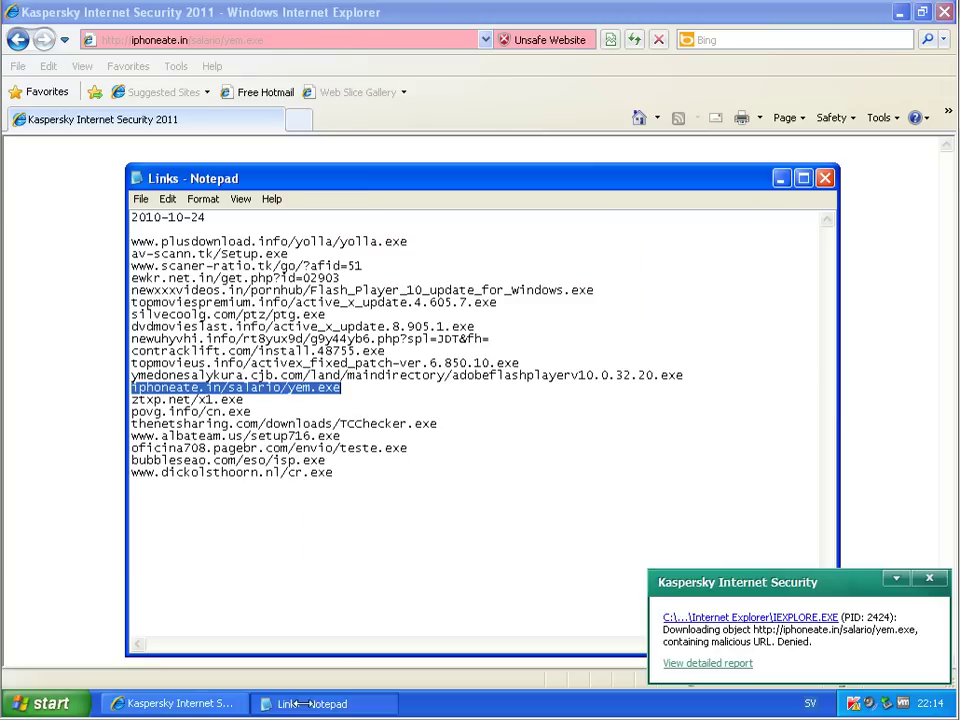
{"action": "double_click", "coordinate": [245, 411]}
{"action": "left_click_drag", "start_coordinate": [245, 400], "coordinate": [120, 397]}
{"action": "key", "text": "ctrl+c"}
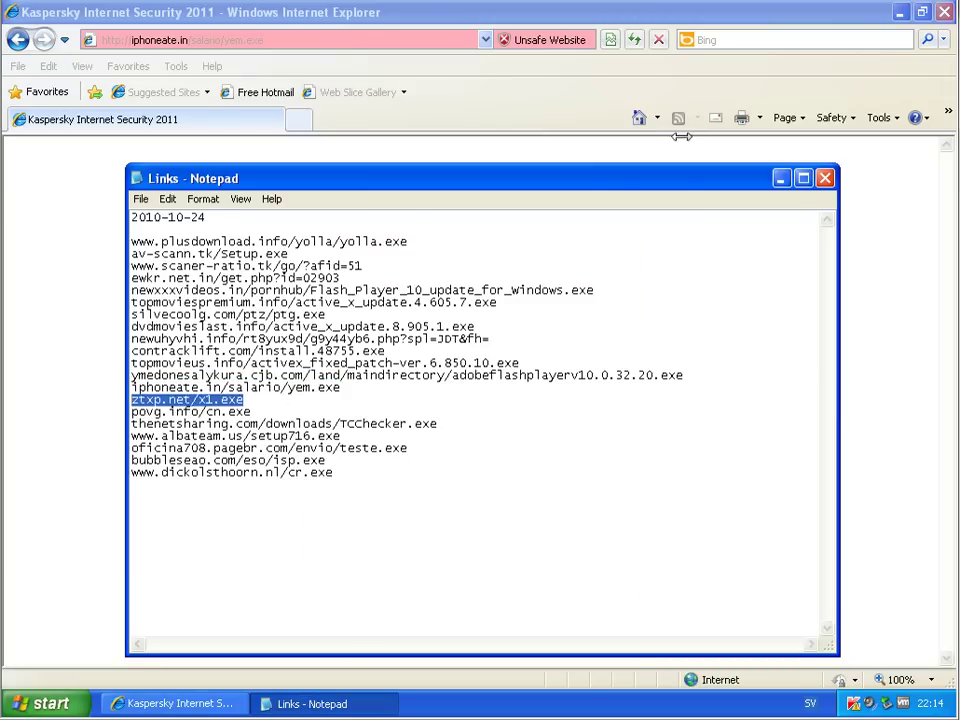
Step: Return to Google home and load the ztxp.net/x1.exe link
{"action": "left_click", "coordinate": [634, 40]}
{"action": "left_click", "coordinate": [643, 118]}
{"action": "left_click", "coordinate": [366, 44]}
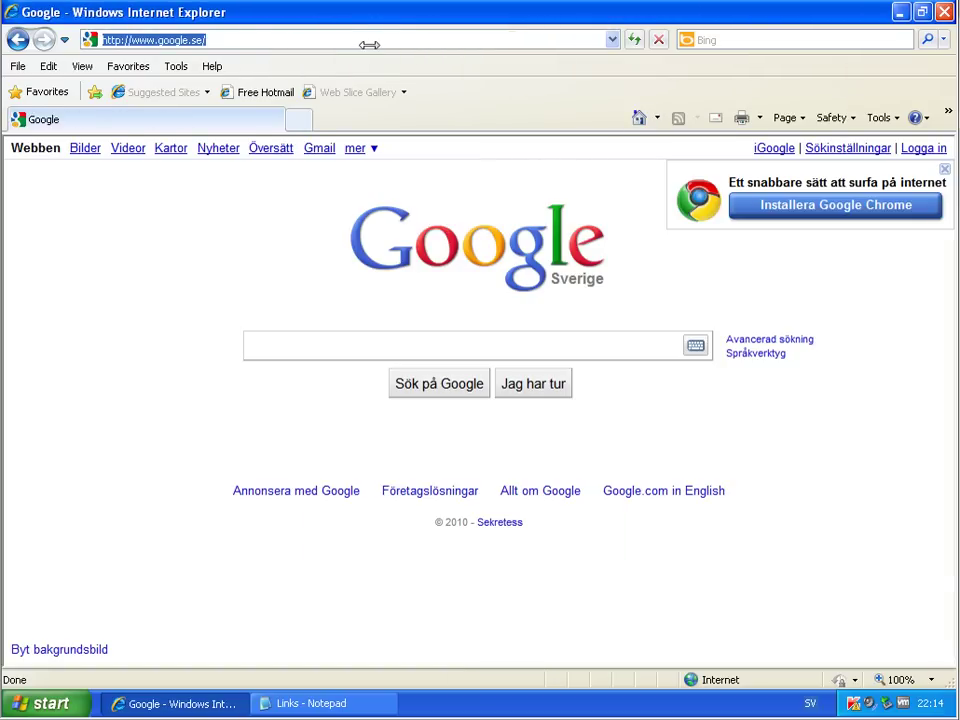
{"action": "key", "text": "ctrl+v"}
{"action": "key", "text": "Return"}
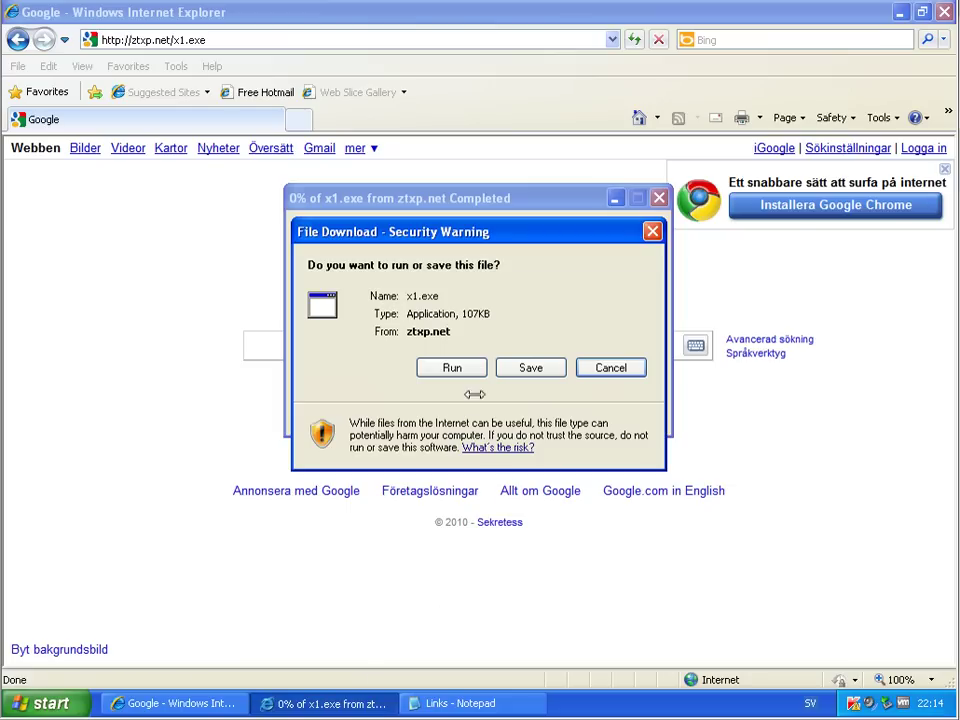
Step: Run x1.exe past the unsafe-download warnings and dismiss the cannot-access error
{"action": "left_click", "coordinate": [473, 370]}
{"action": "left_click", "coordinate": [483, 346]}
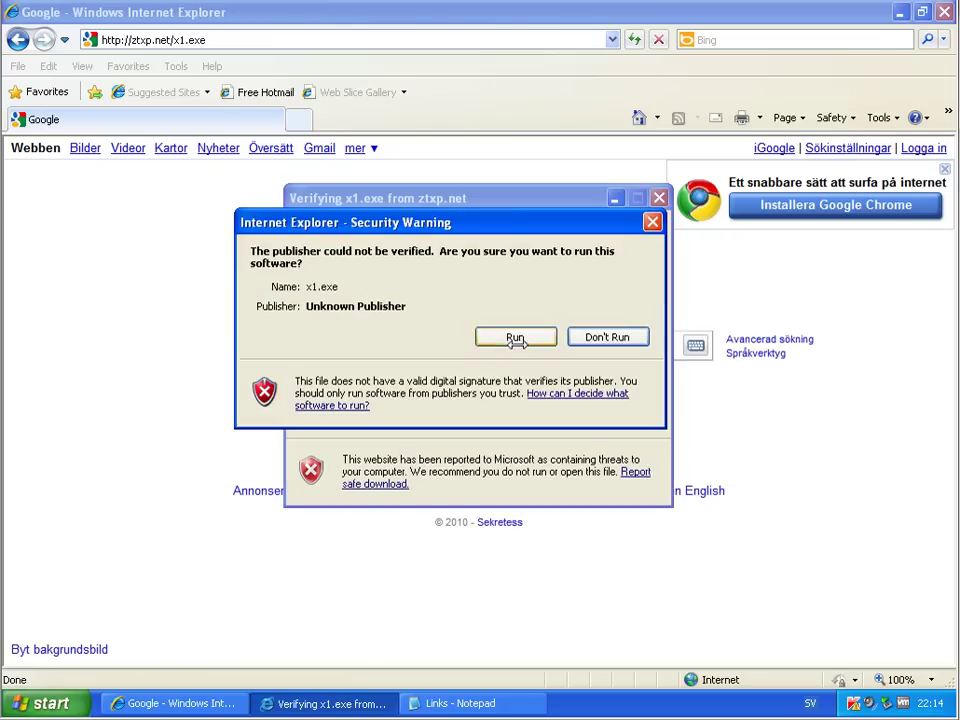
{"action": "left_click", "coordinate": [514, 336]}
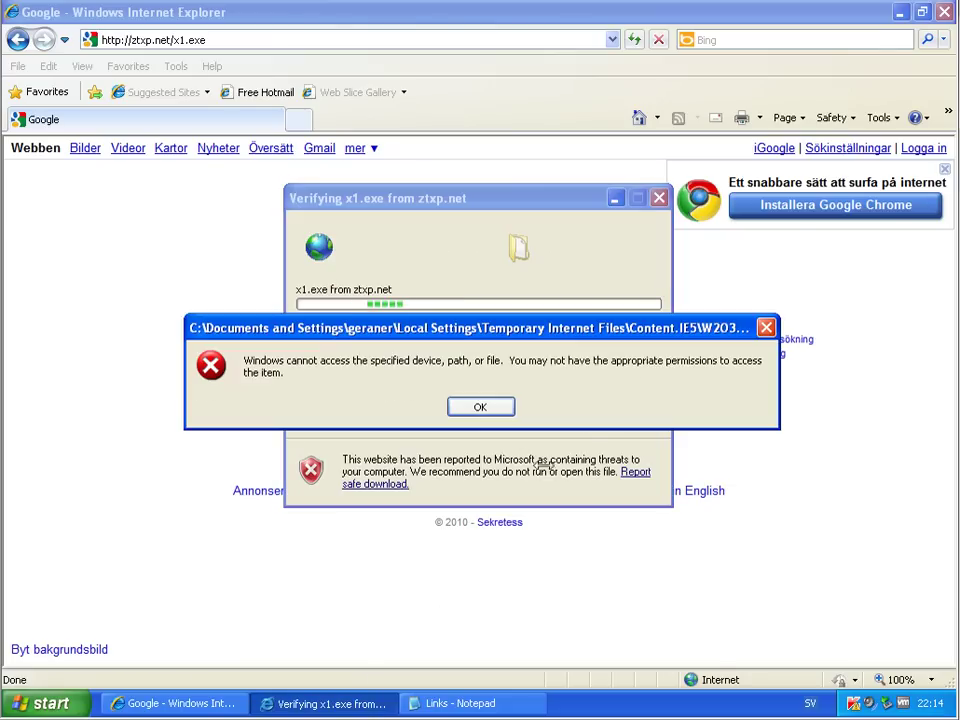
{"action": "left_click", "coordinate": [487, 408]}
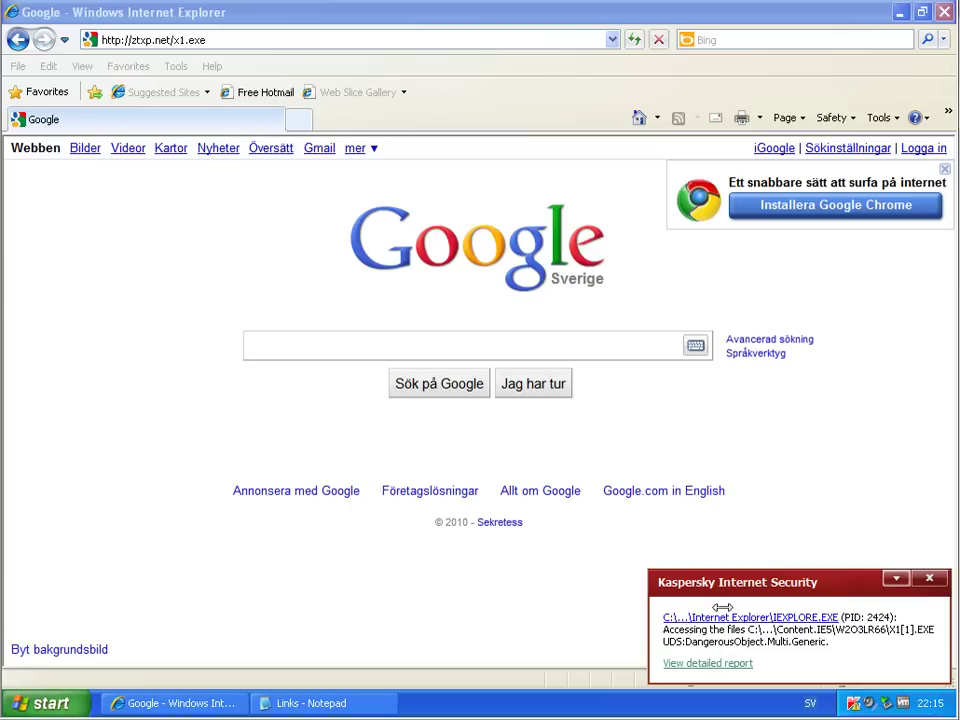
Step: Close the Kaspersky notice, select the povg.info/cn.exe line, and return to the browser's address bar
{"action": "left_click", "coordinate": [335, 703]}
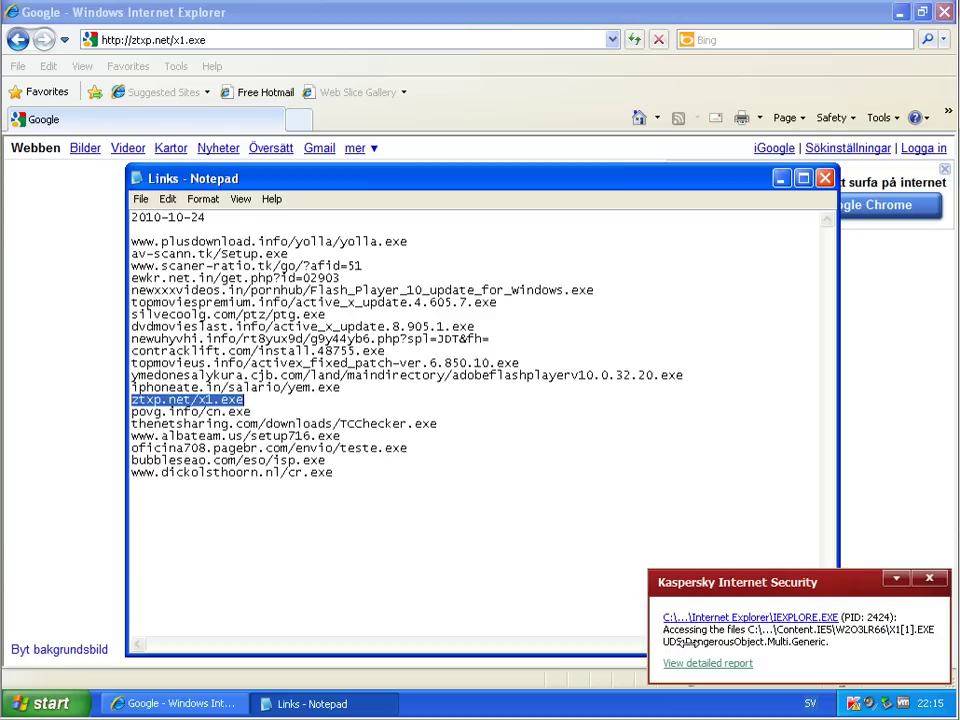
{"action": "left_click", "coordinate": [697, 642]}
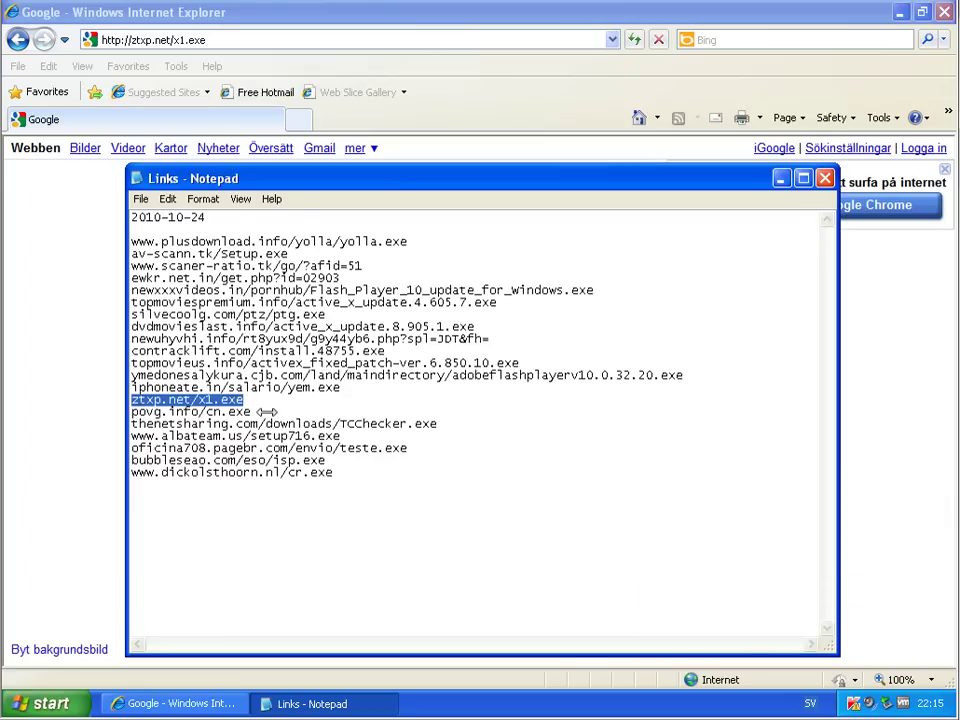
{"action": "left_click_drag", "start_coordinate": [268, 411], "coordinate": [128, 410]}
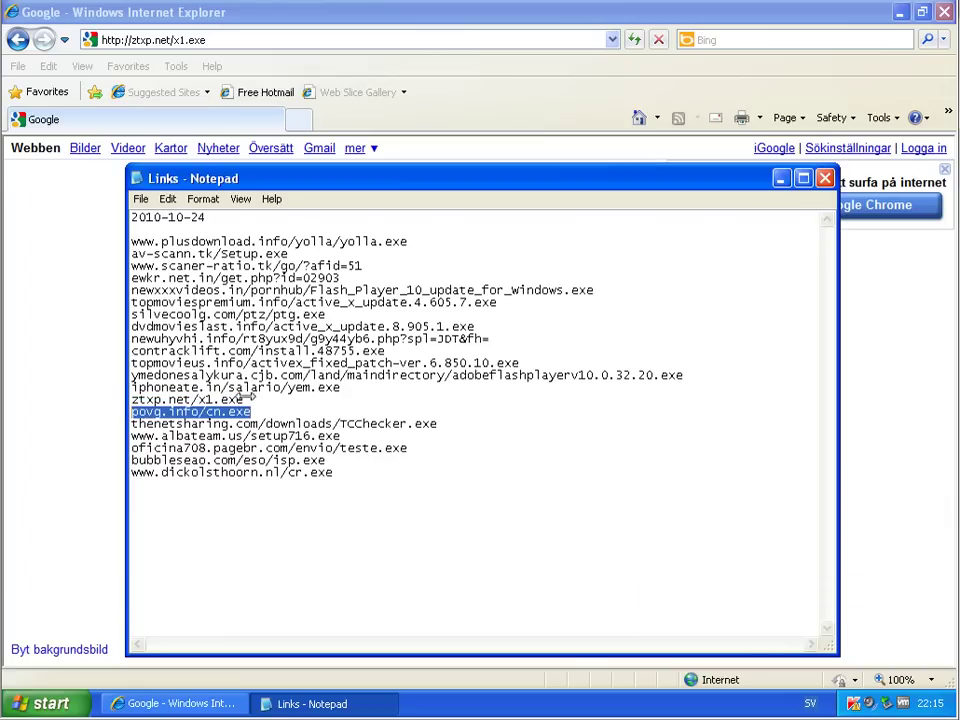
{"action": "left_click", "coordinate": [229, 36]}
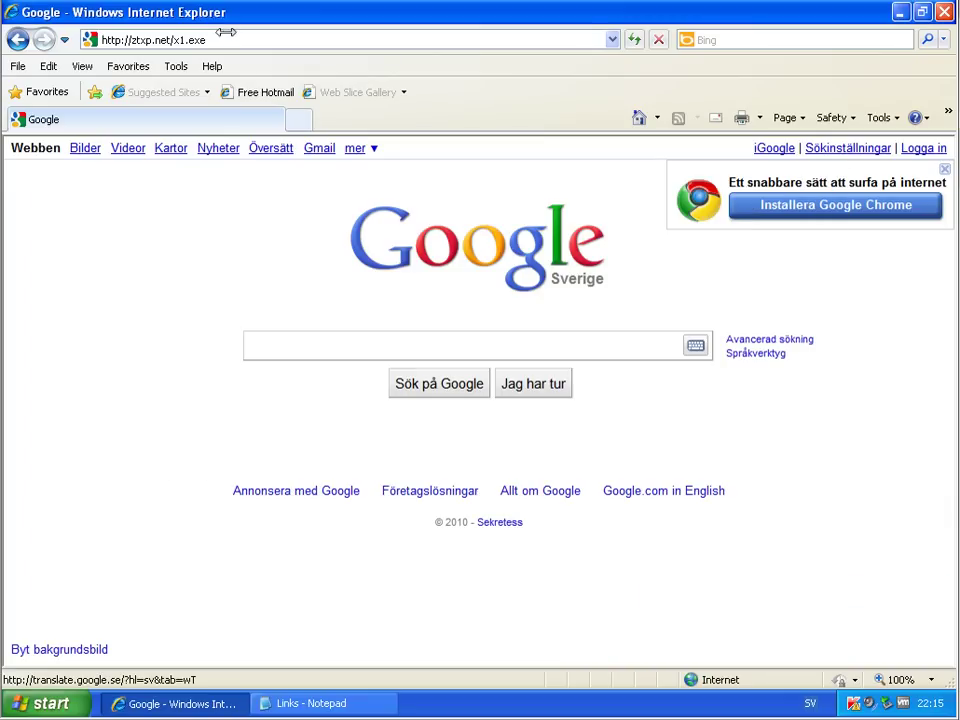
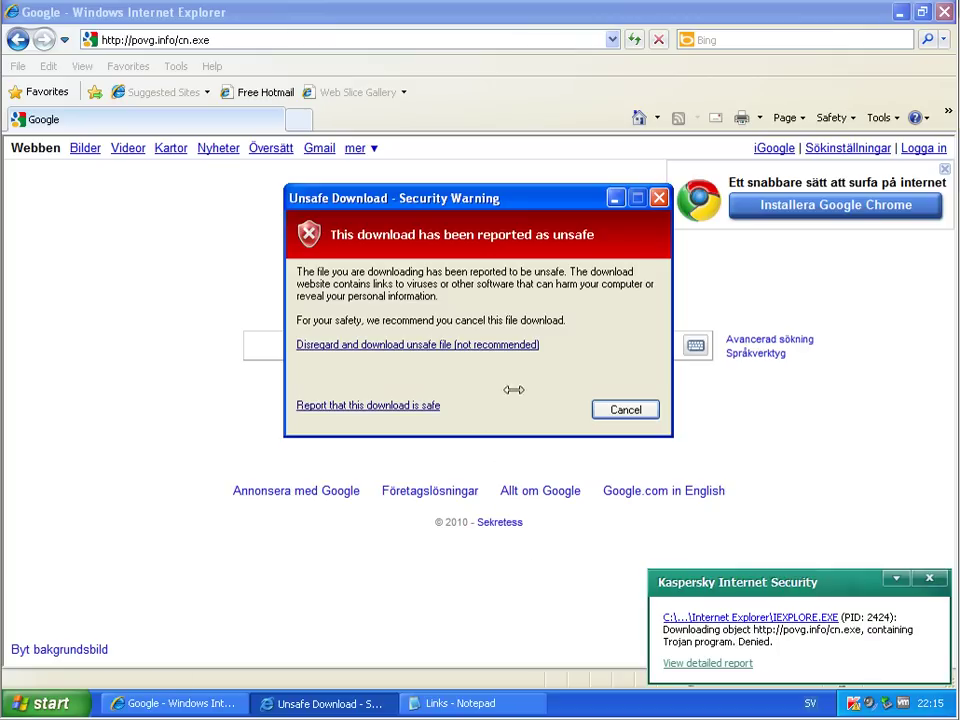
Step: Force the flagged cn.exe download to run, then select the thenetsharing.com TCChecker.exe address in Notepad
{"action": "left_click", "coordinate": [470, 344]}
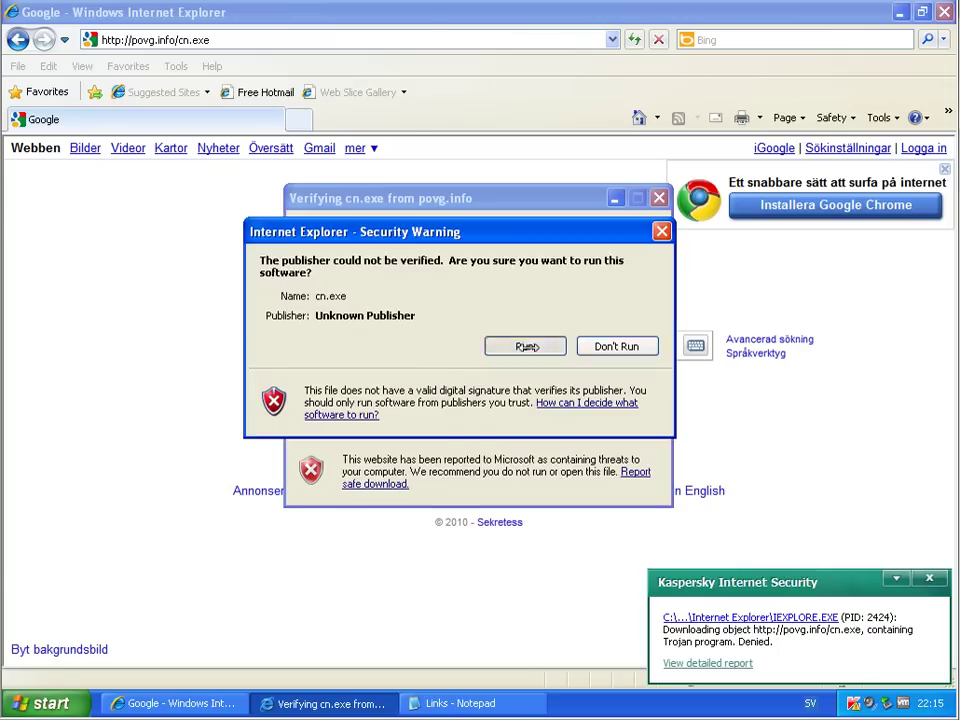
{"action": "left_click", "coordinate": [525, 345]}
{"action": "left_click", "coordinate": [499, 405]}
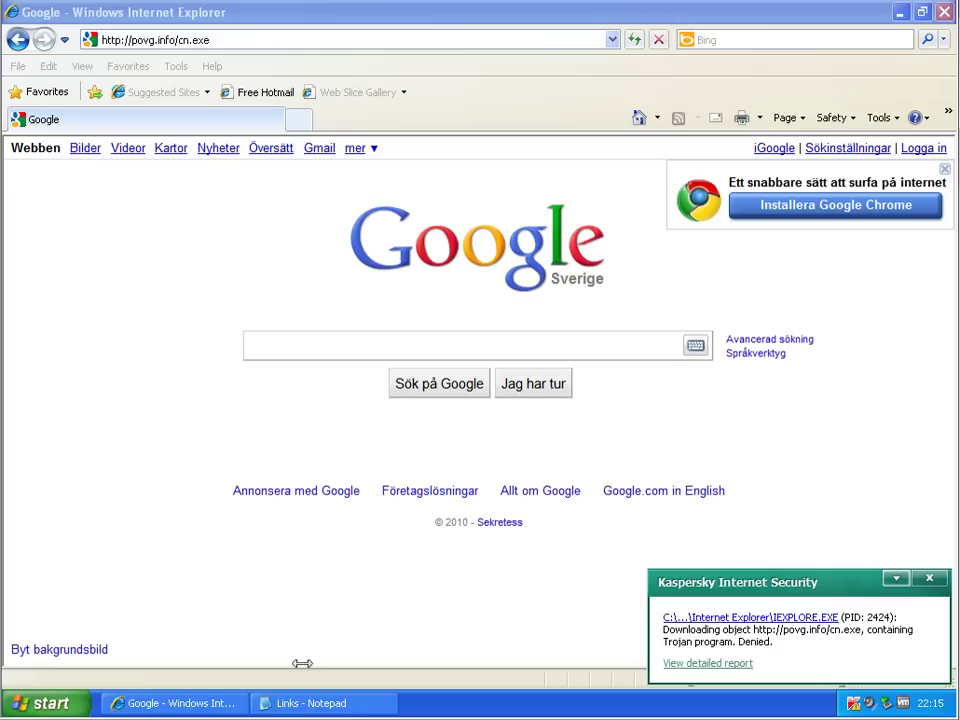
{"action": "key", "text": "alt+Tab"}
{"action": "left_click_drag", "start_coordinate": [438, 425], "coordinate": [131, 424]}
{"action": "key", "text": "ctrl+c"}
Step: Load the thenetsharing.com TCChecker.exe address in Internet Explorer
{"action": "left_click", "coordinate": [298, 44]}
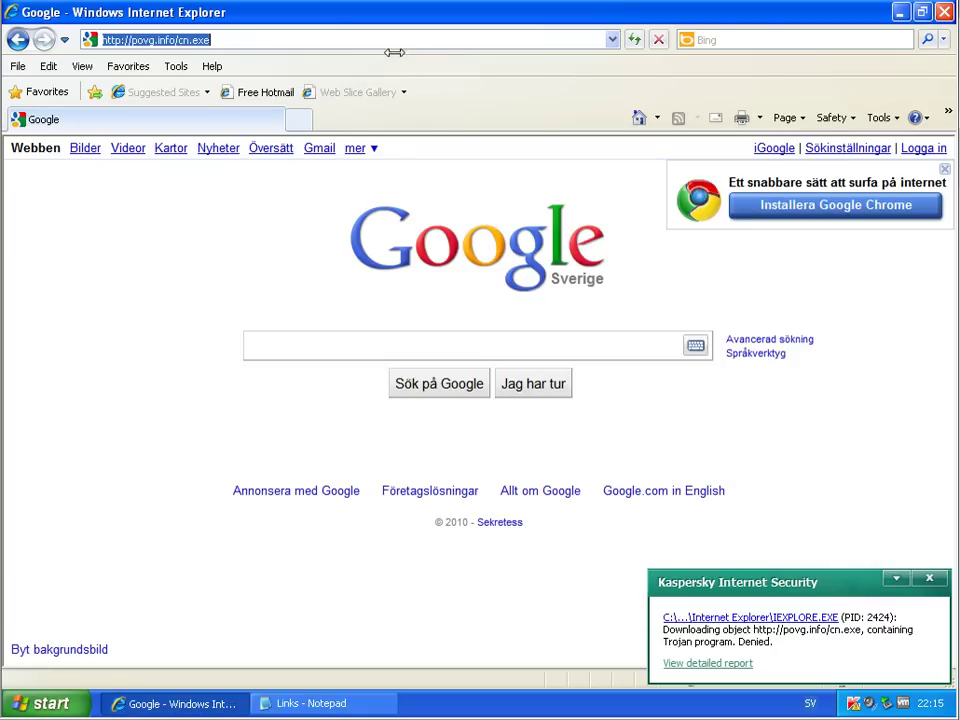
{"action": "key", "text": "ctrl+v"}
{"action": "key", "text": "Return"}
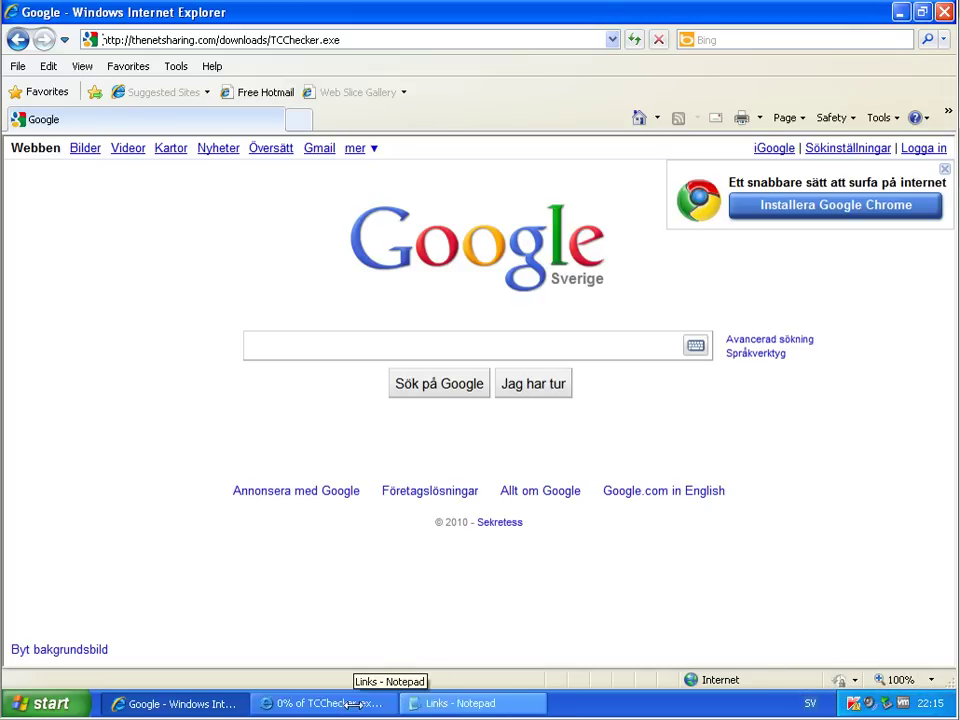
{"action": "left_click", "coordinate": [346, 711]}
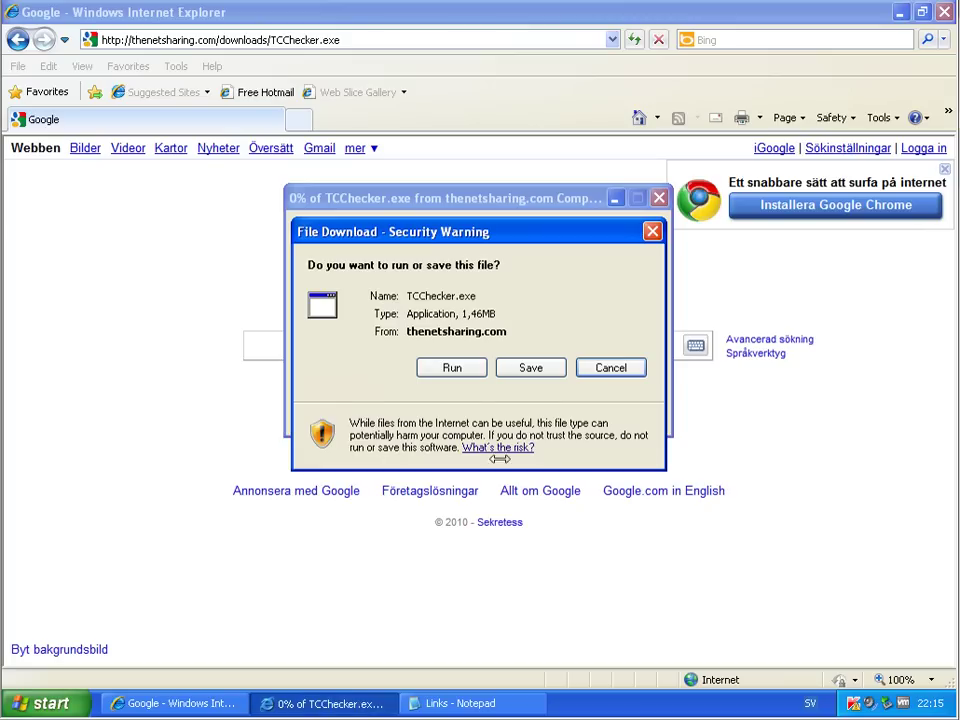
Step: Run TCChecker.exe despite the unsafe-file warnings and minimize the browser
{"action": "left_click", "coordinate": [453, 369]}
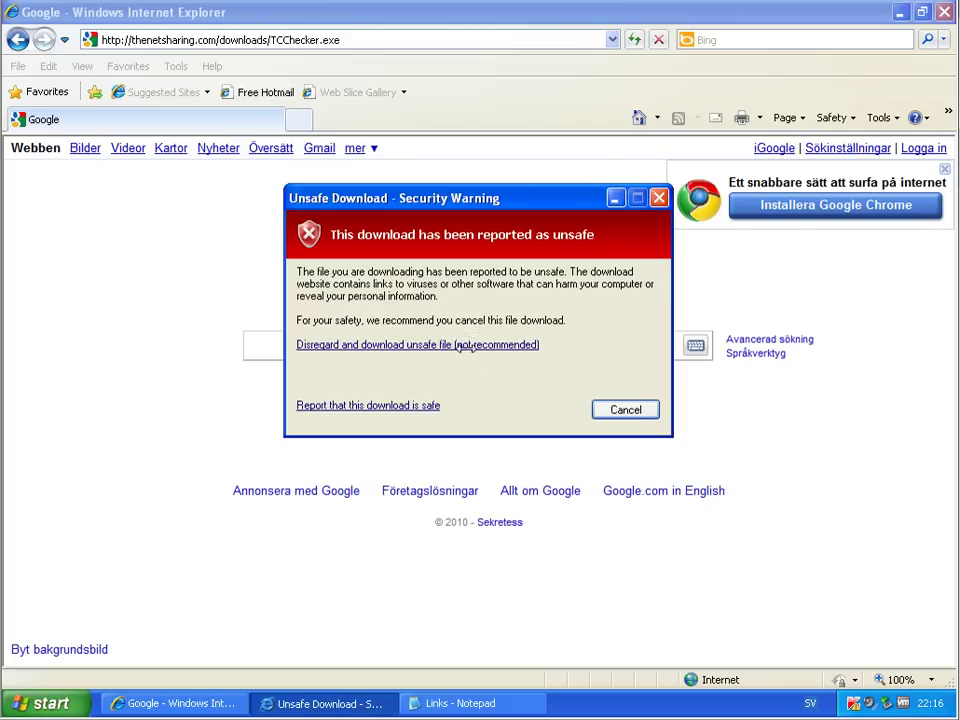
{"action": "left_click", "coordinate": [462, 345]}
{"action": "left_click", "coordinate": [550, 364]}
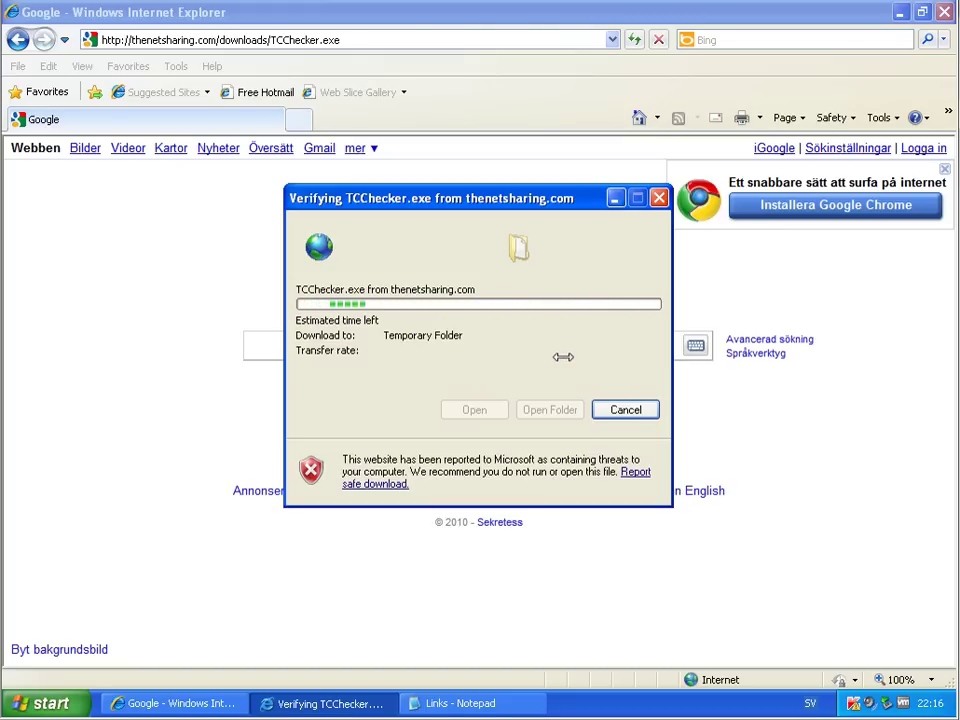
{"action": "left_click", "coordinate": [903, 12]}
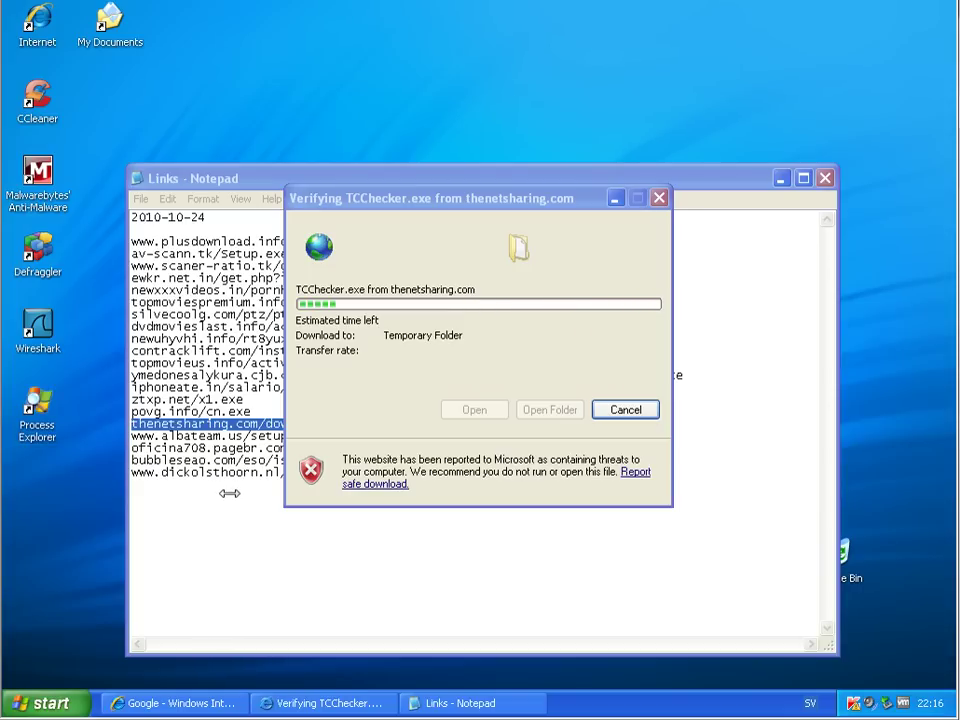
{"action": "key", "text": "ctrl+shift+Escape"}
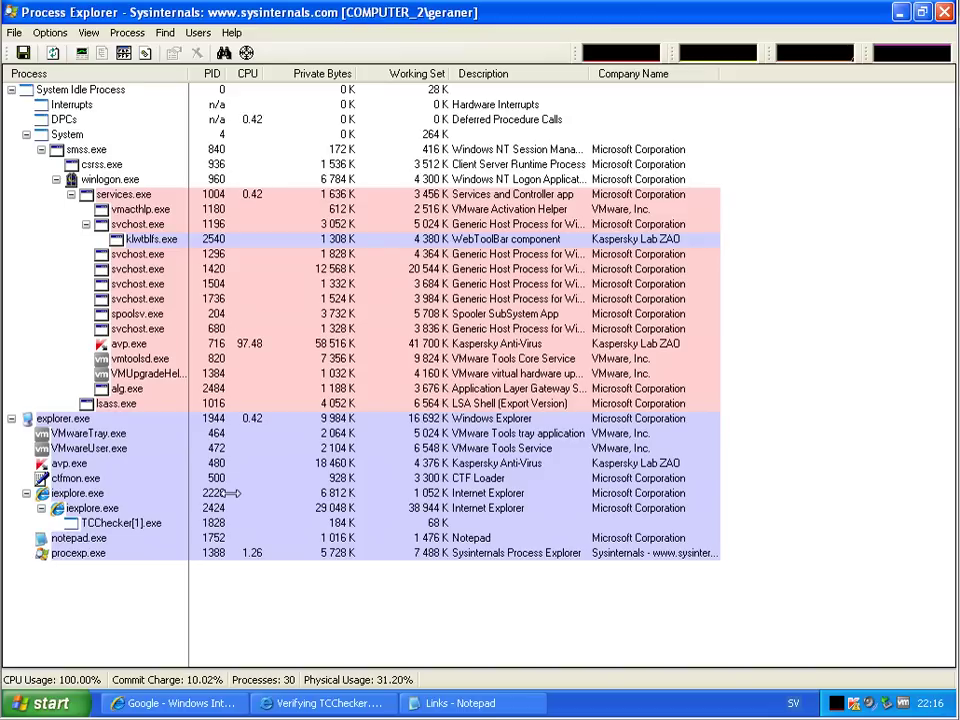
Step: Select TCChecker[1].exe in Process Explorer and bring its download dialog back
{"action": "left_click", "coordinate": [355, 524]}
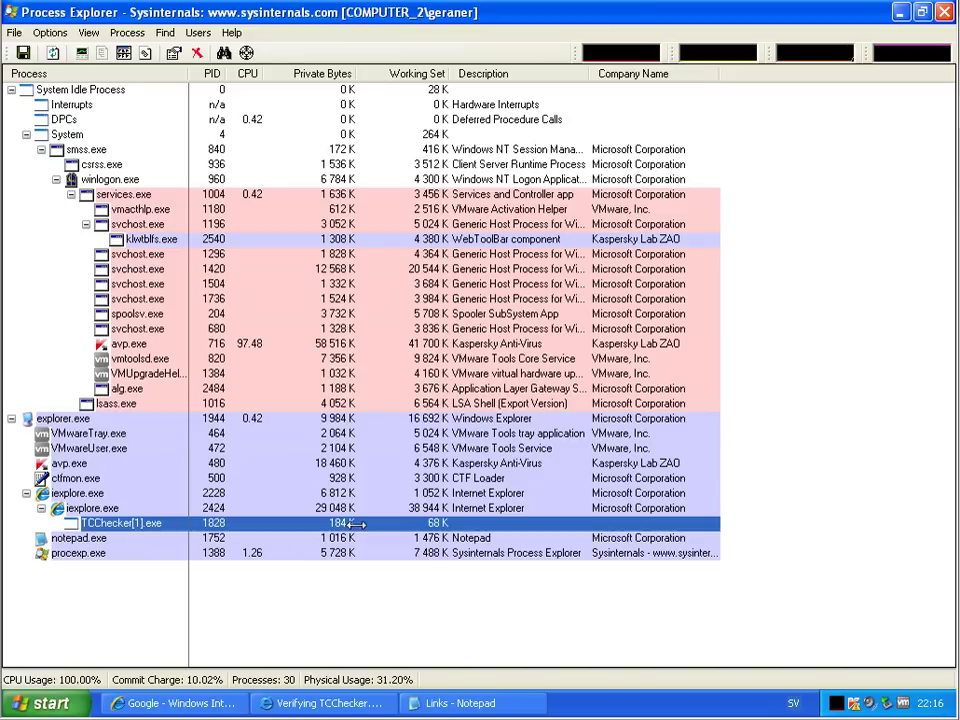
{"action": "left_click", "coordinate": [318, 703]}
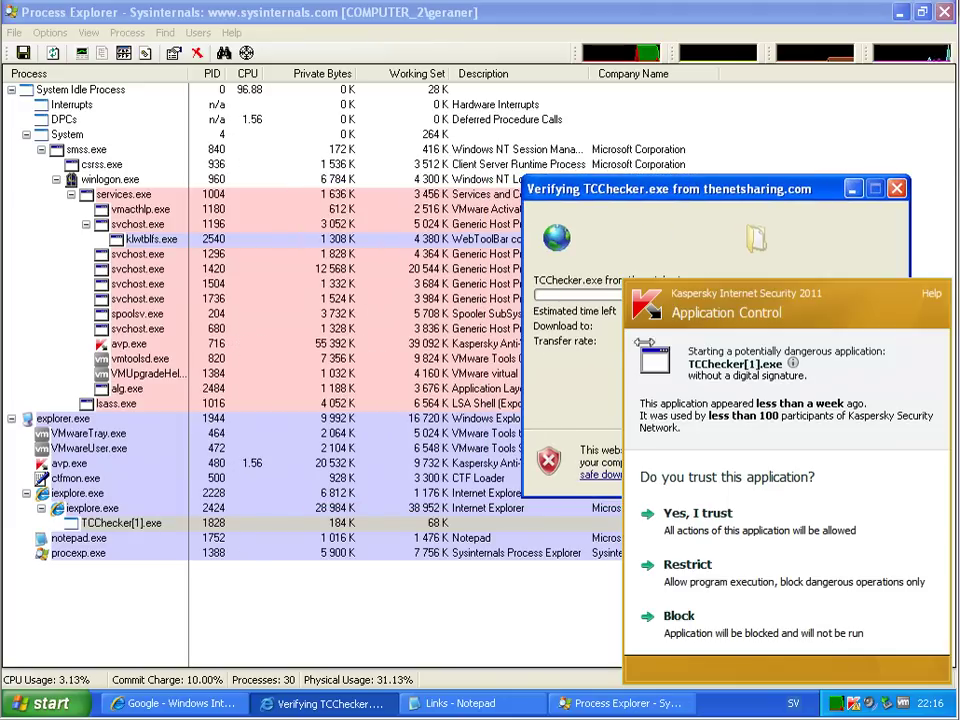
Step: Block TCChecker[1].exe in Kaspersky's Application Control prompt and dismiss the Windows error
{"action": "left_click_drag", "start_coordinate": [765, 188], "coordinate": [435, 188]}
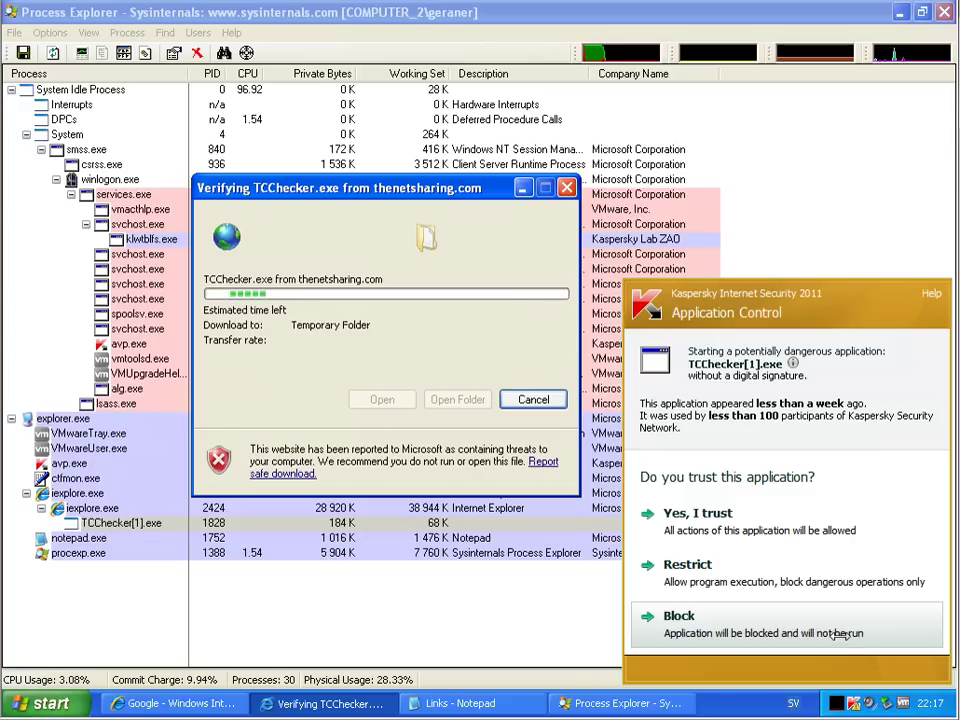
{"action": "left_click", "coordinate": [713, 626]}
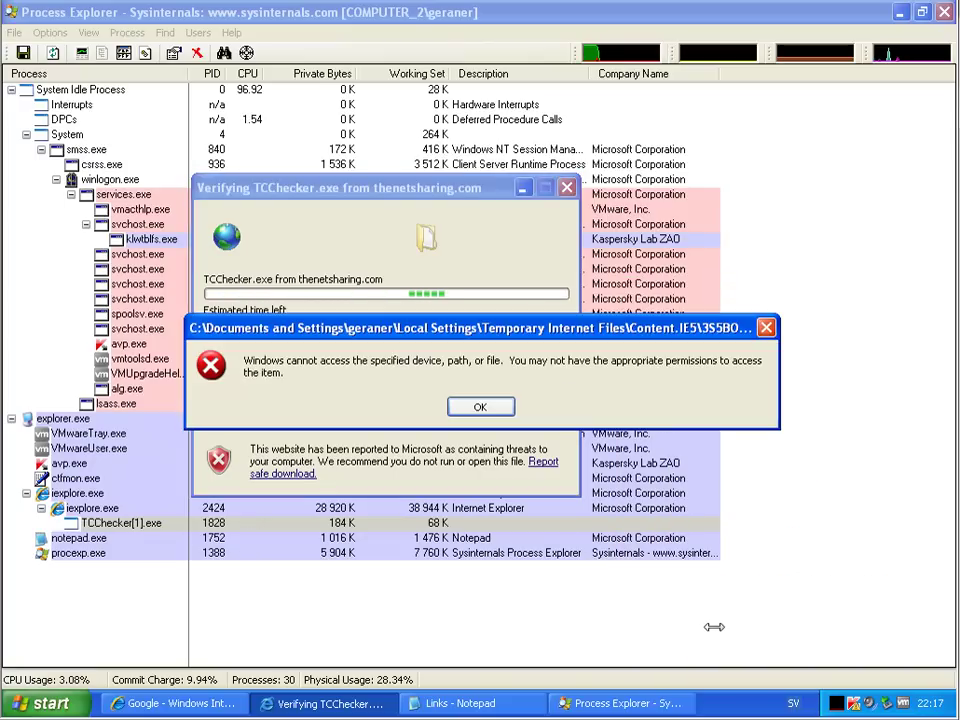
{"action": "left_click", "coordinate": [480, 406]}
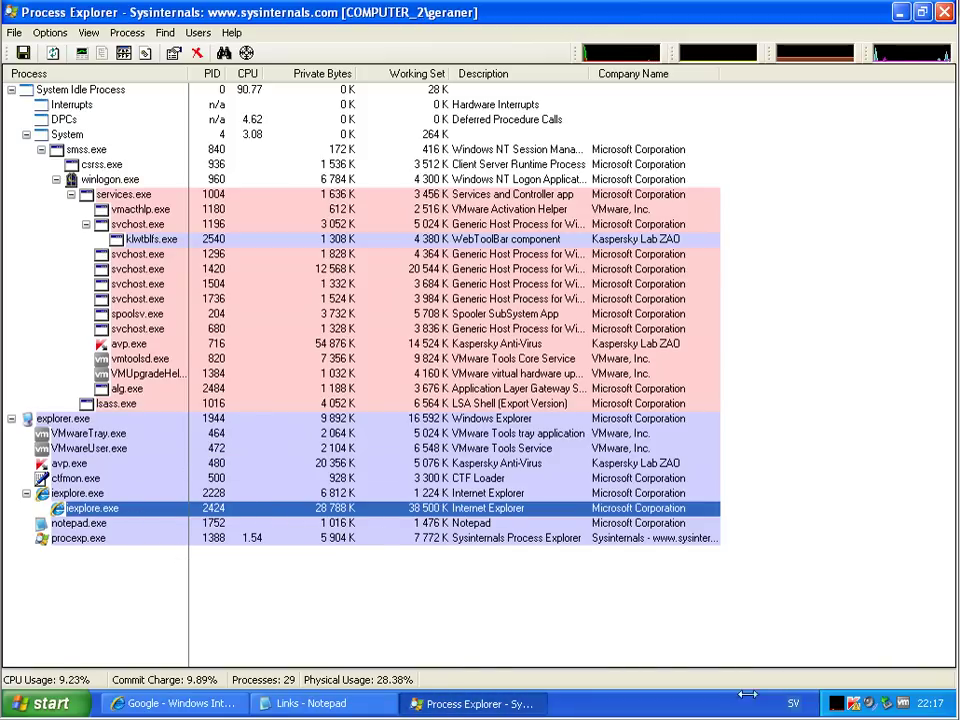
Step: Open Kaspersky's Applications Activity list and show all applications, not just running ones
{"action": "double_click", "coordinate": [868, 703]}
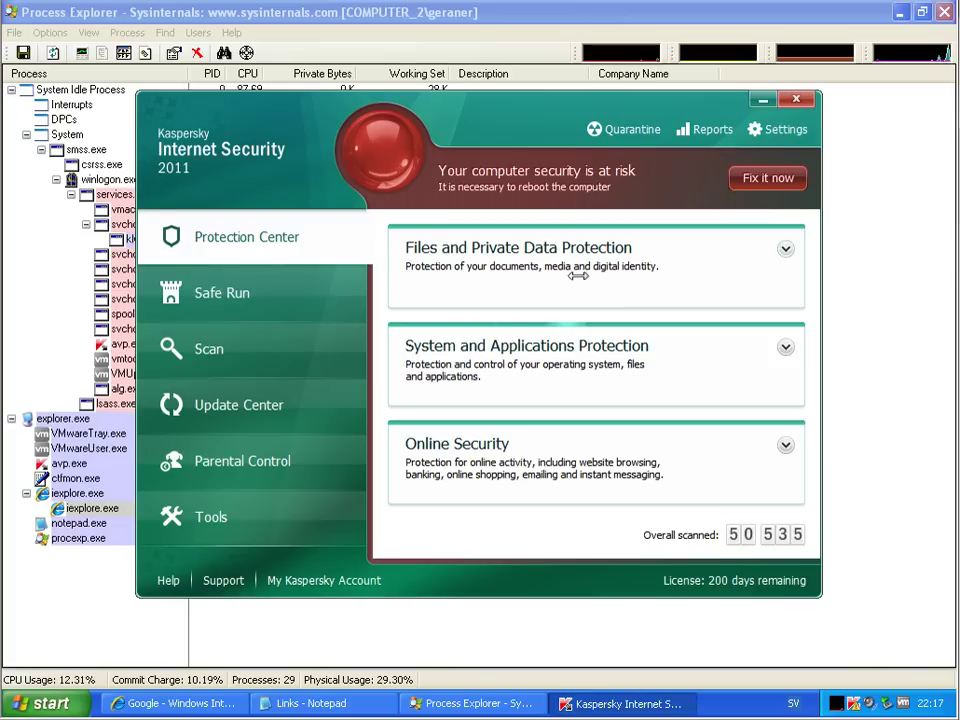
{"action": "left_click", "coordinate": [450, 276]}
{"action": "left_click", "coordinate": [625, 470]}
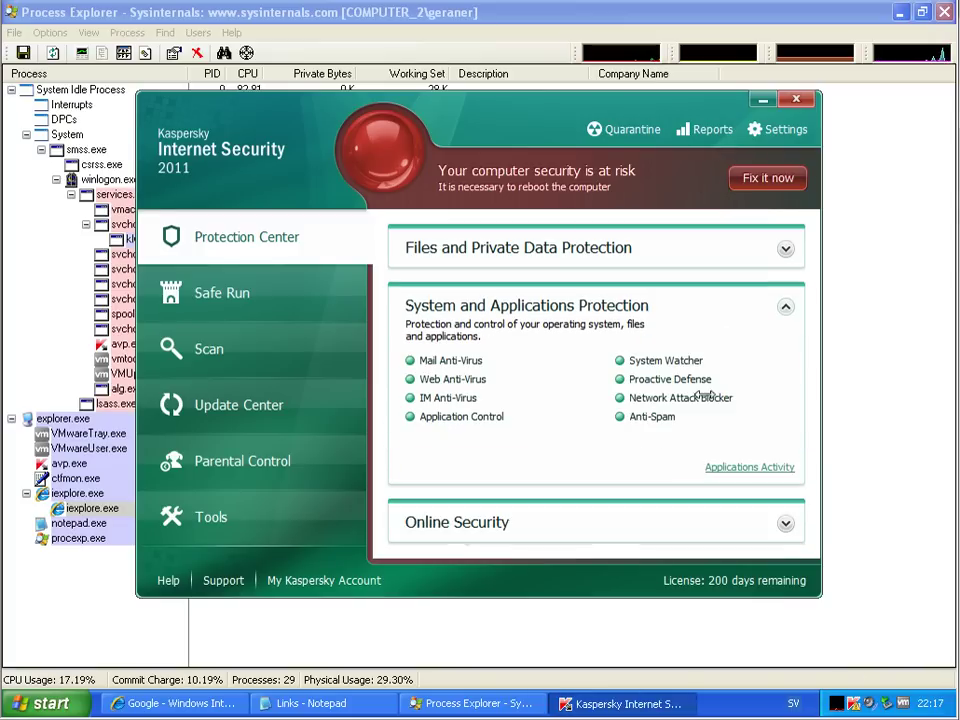
{"action": "left_click", "coordinate": [770, 467]}
{"action": "left_click", "coordinate": [90, 40]}
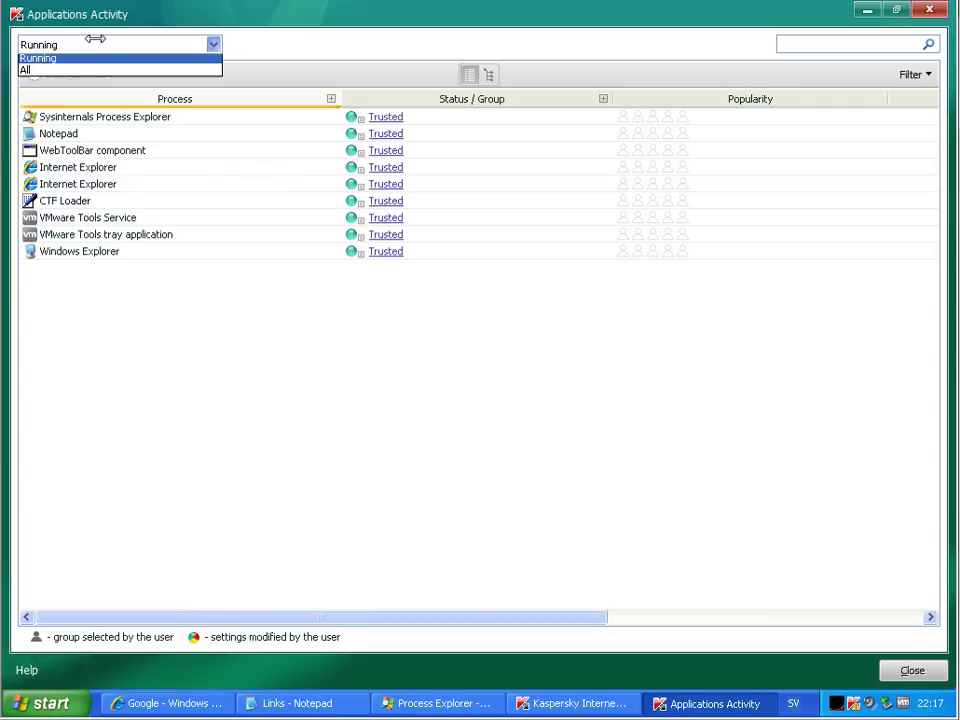
{"action": "left_click", "coordinate": [70, 75]}
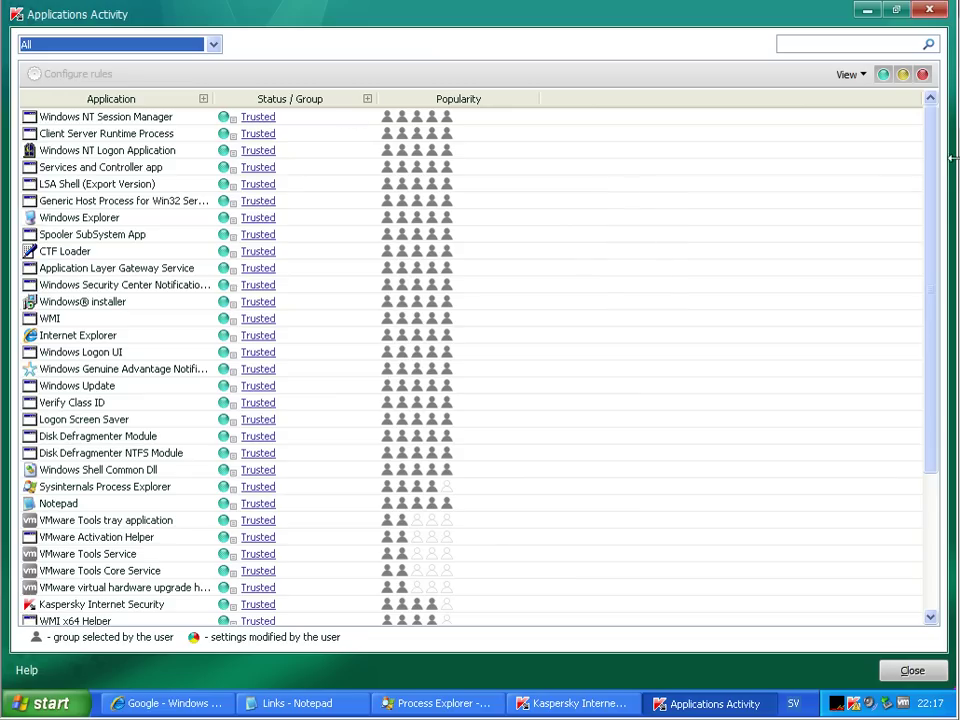
{"action": "scroll", "coordinate": [921, 454], "scroll_direction": "down", "scroll_amount": 4}
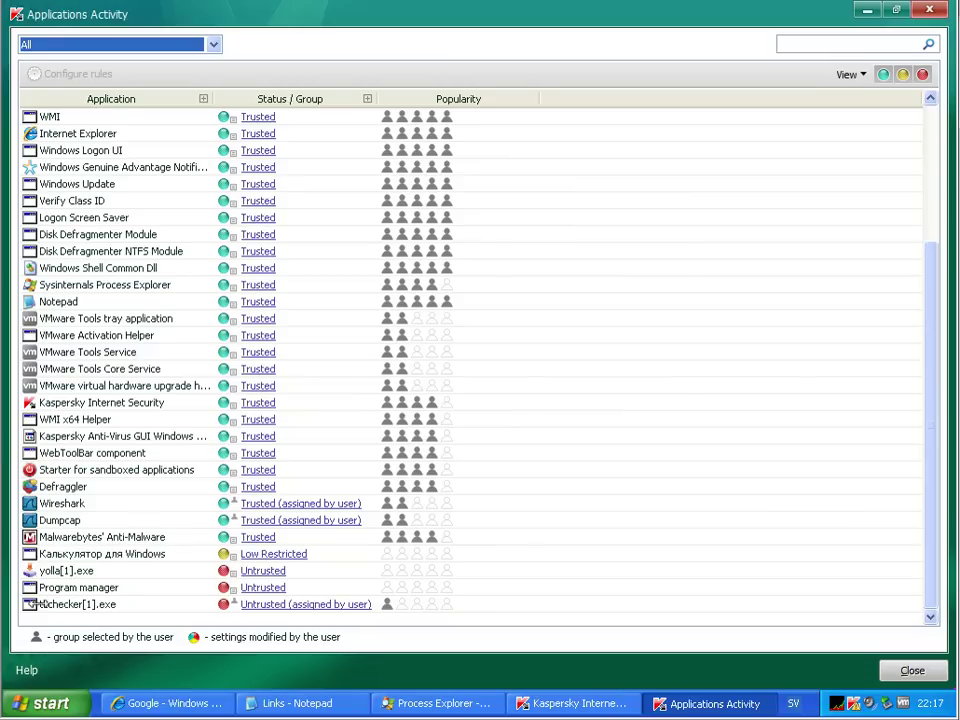
Step: Inspect the tcchecker[1].exe, yolla[1].exe and Program manager trust entries, then close the list
{"action": "left_click", "coordinate": [62, 603]}
{"action": "mouse_move", "coordinate": [308, 604]}
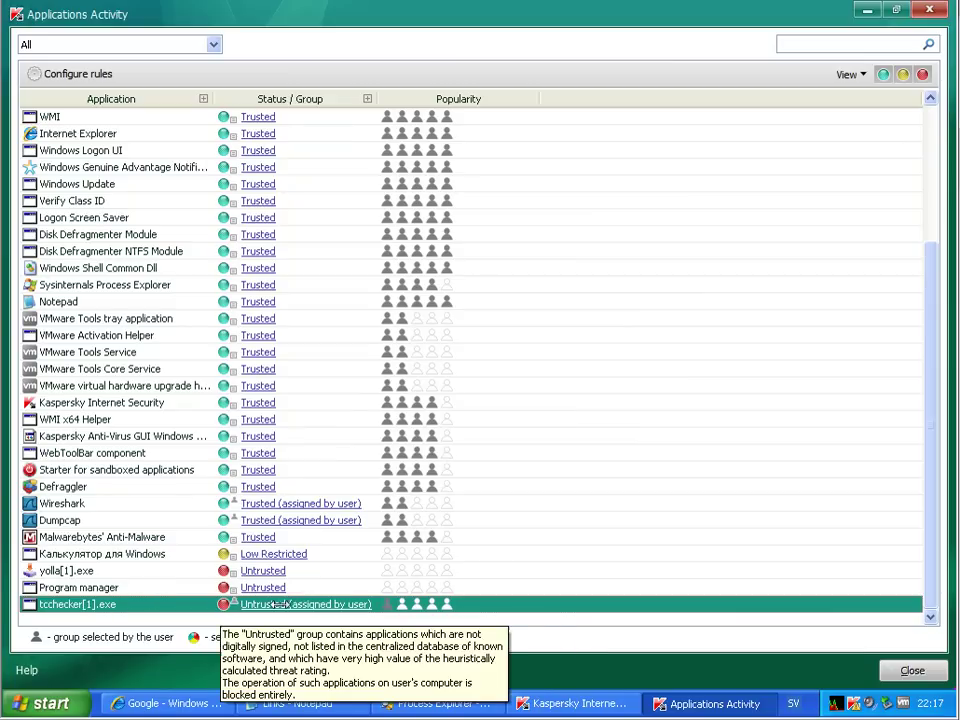
{"action": "left_click", "coordinate": [122, 570]}
{"action": "left_click", "coordinate": [120, 589]}
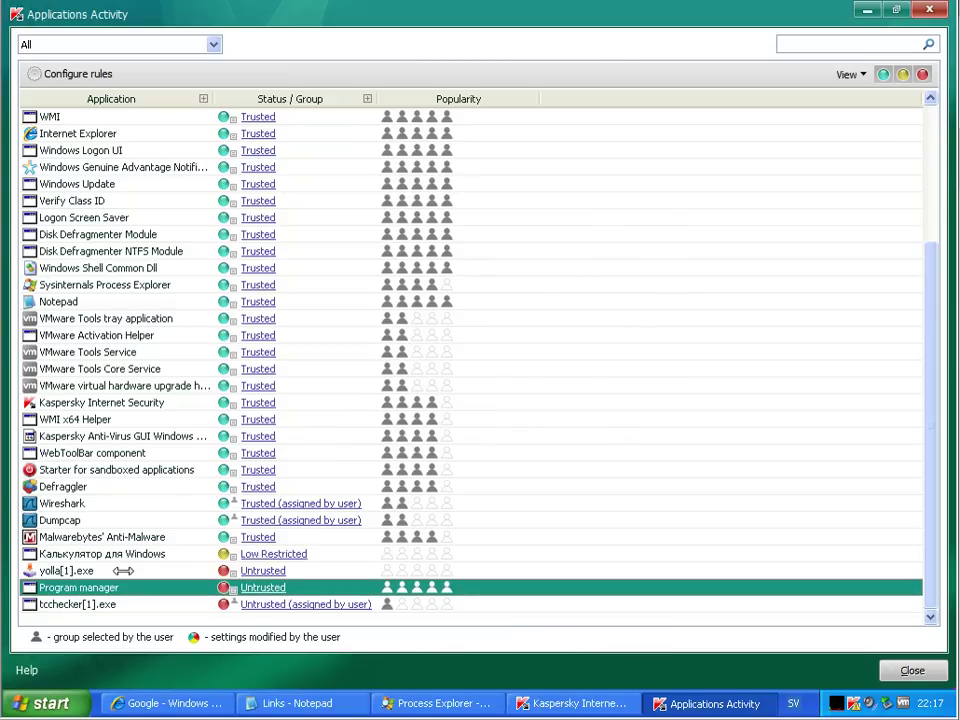
{"action": "left_click", "coordinate": [125, 571]}
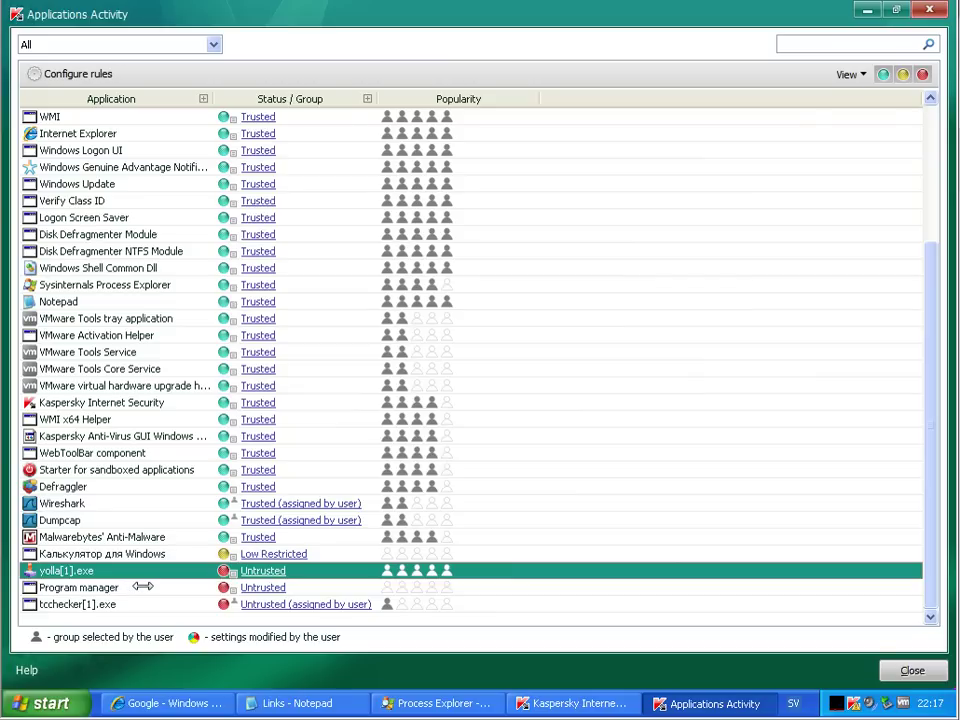
{"action": "left_click", "coordinate": [142, 587]}
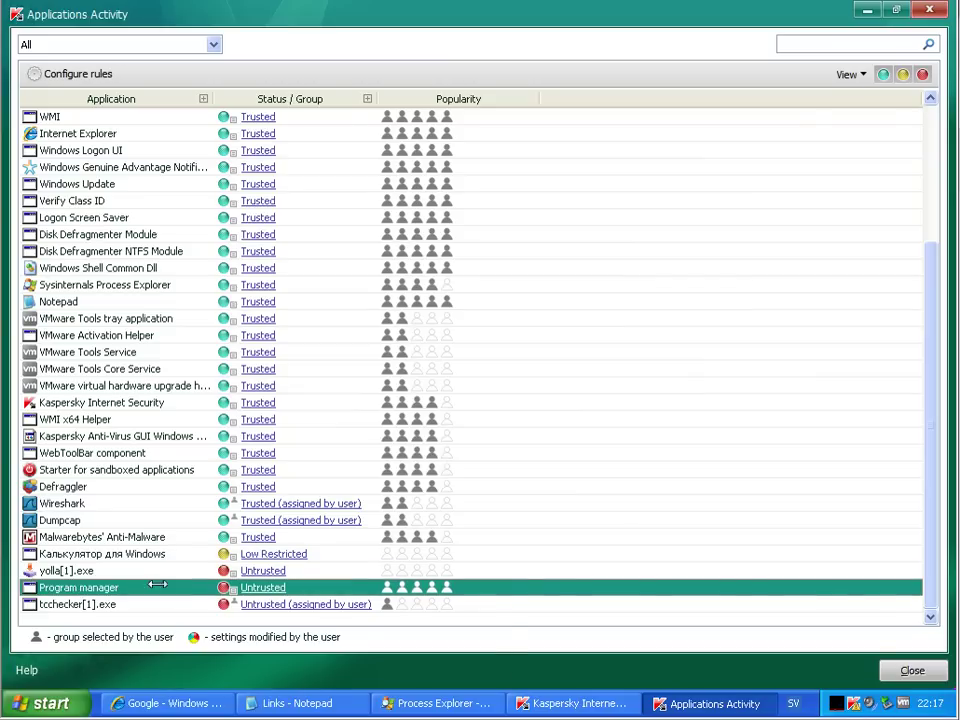
{"action": "left_click", "coordinate": [256, 570]}
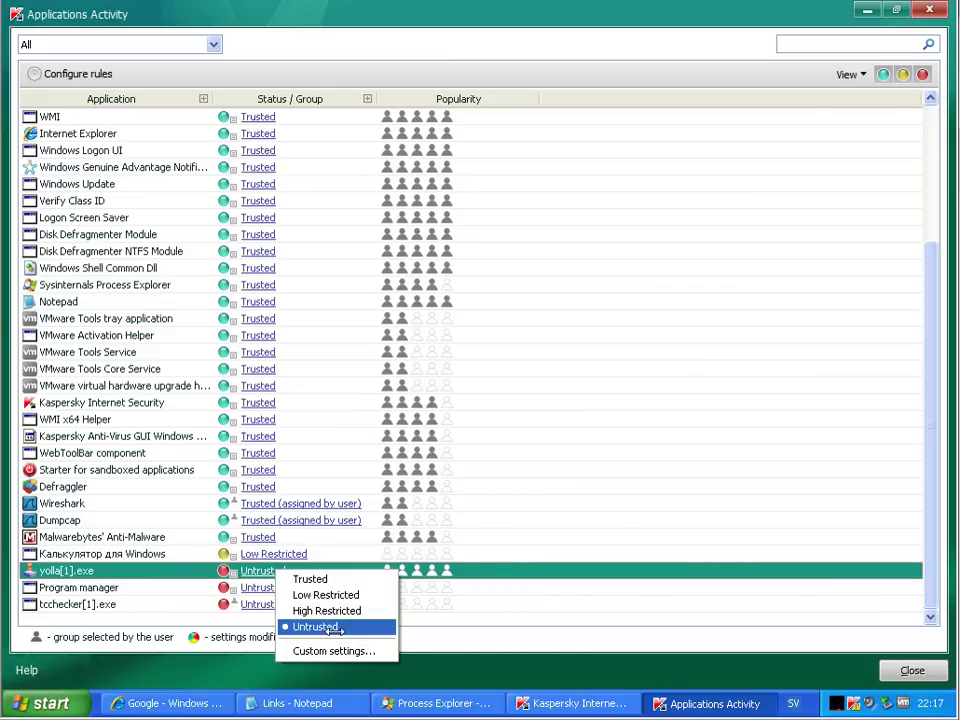
{"action": "left_click", "coordinate": [135, 592]}
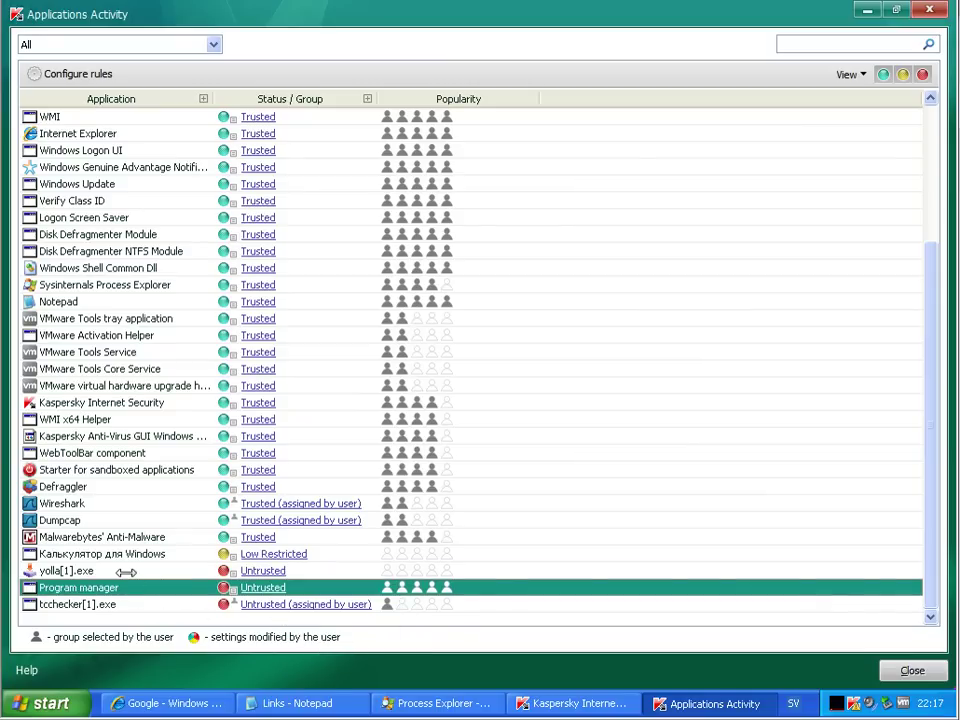
{"action": "left_click", "coordinate": [127, 571]}
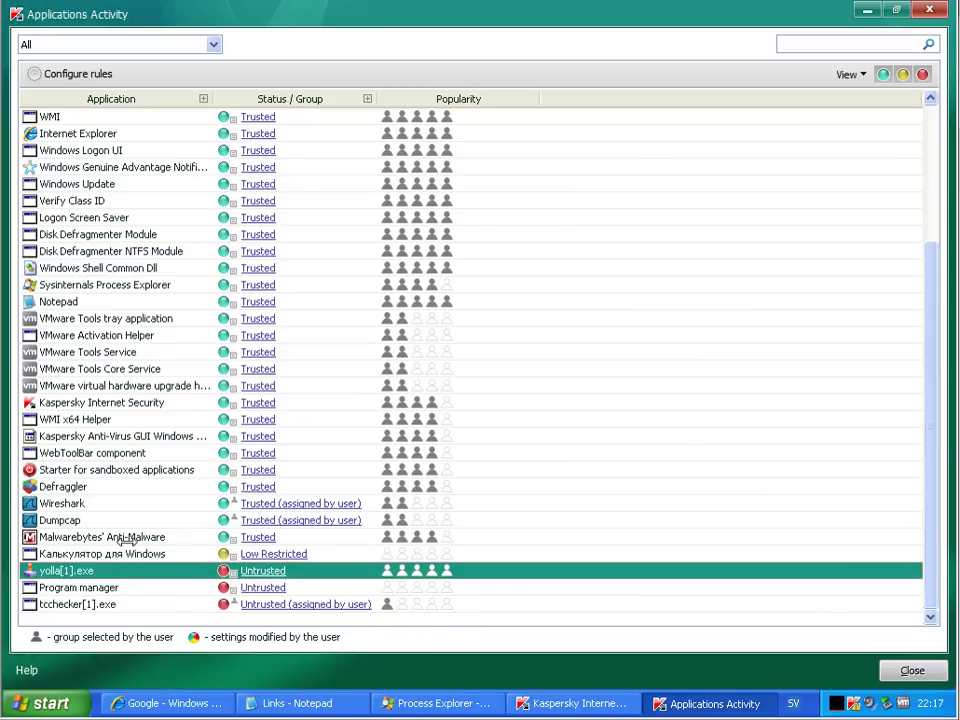
{"action": "left_click", "coordinate": [925, 670]}
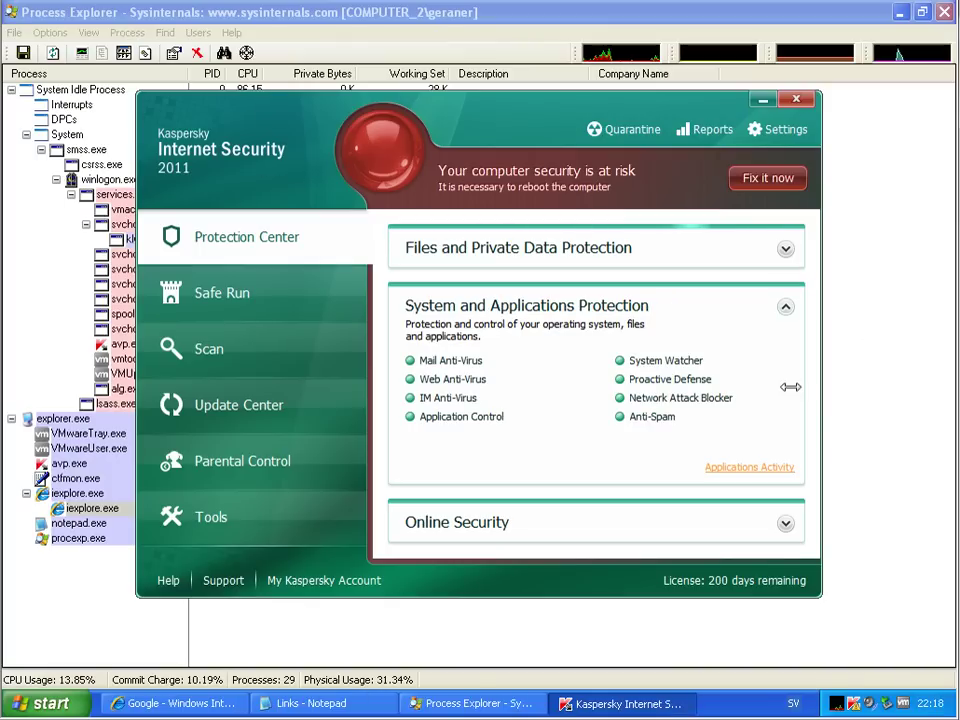
Step: Close Kaspersky and copy the albateam.us setup716.exe link from the Links list
{"action": "key", "text": "alt+F4"}
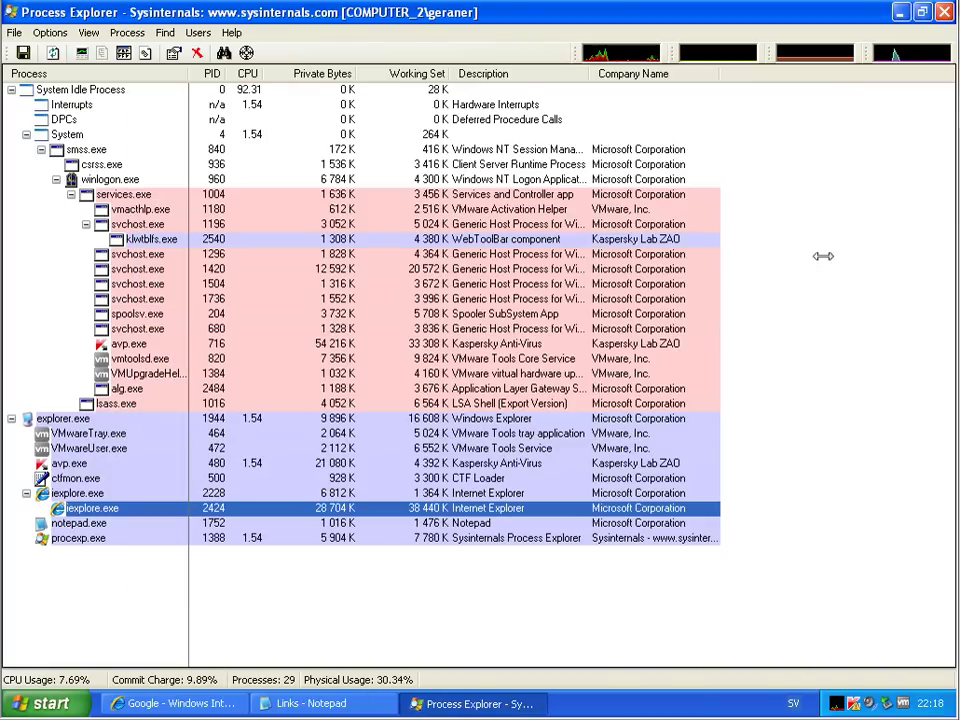
{"action": "left_click", "coordinate": [310, 703]}
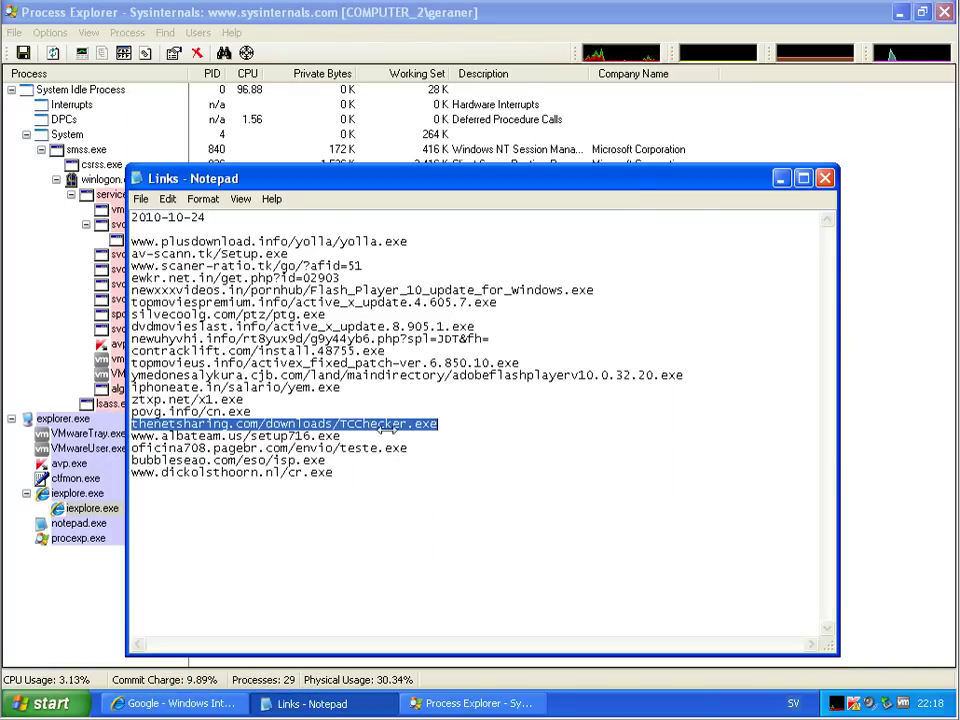
{"action": "left_click_drag", "start_coordinate": [228, 437], "coordinate": [340, 437]}
{"action": "left_click_drag", "start_coordinate": [185, 437], "coordinate": [125, 440]}
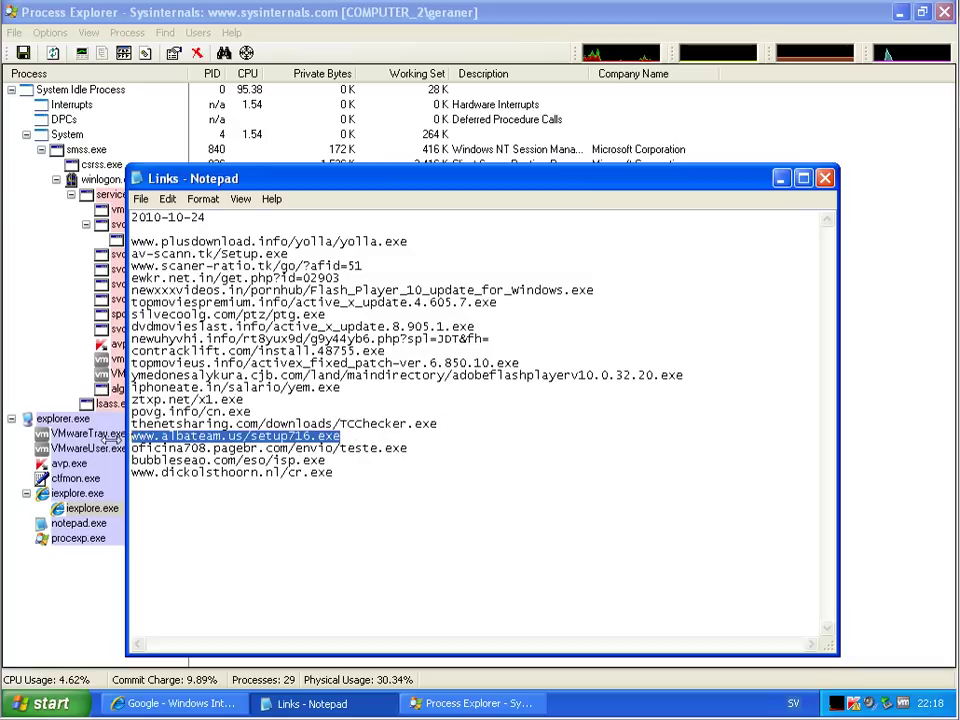
{"action": "right_click", "coordinate": [149, 440]}
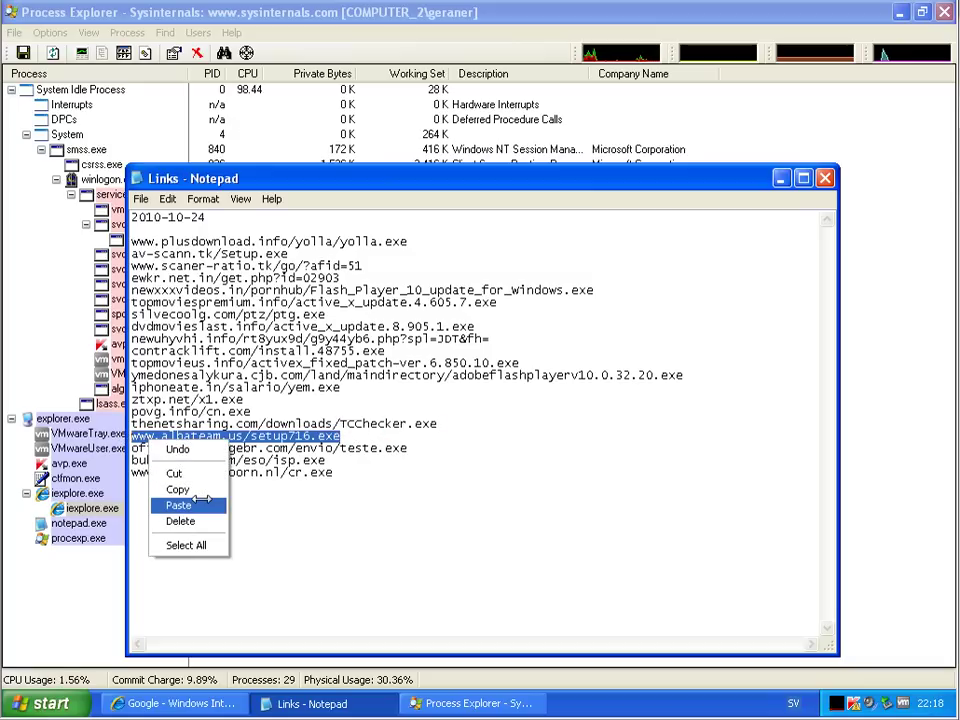
{"action": "left_click", "coordinate": [178, 489]}
Step: Open the albateam link in Internet Explorer and review Kaspersky's malicious-link Access Denied page
{"action": "key", "text": "alt+Tab"}
{"action": "left_click", "coordinate": [343, 40]}
{"action": "right_click", "coordinate": [343, 40]}
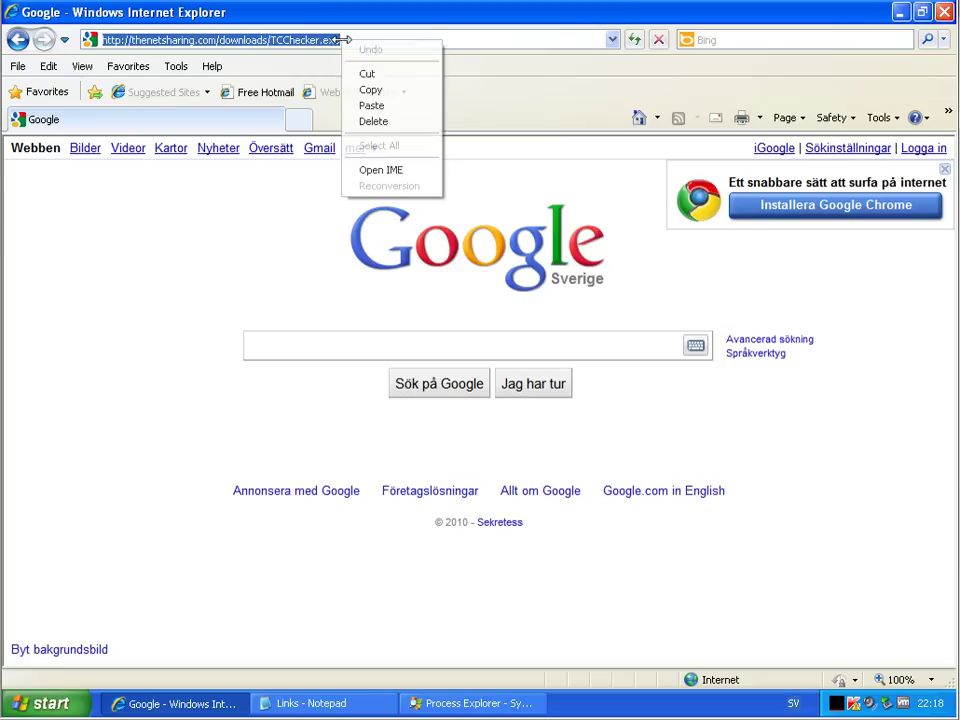
{"action": "left_click", "coordinate": [390, 106]}
{"action": "key", "text": "Return"}
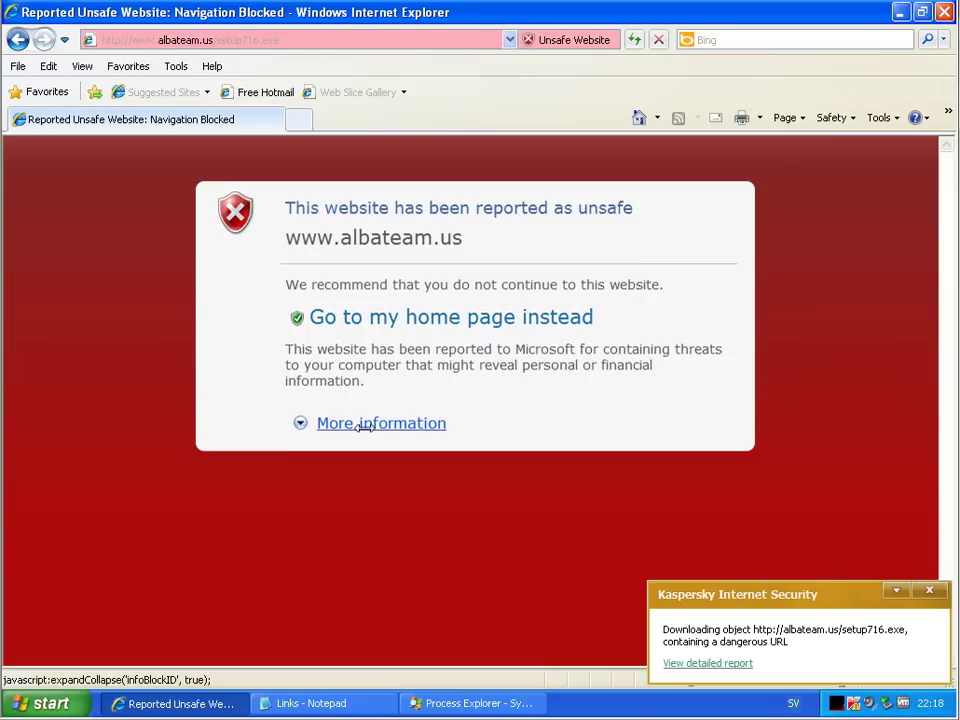
{"action": "left_click", "coordinate": [364, 423]}
{"action": "left_click", "coordinate": [396, 591]}
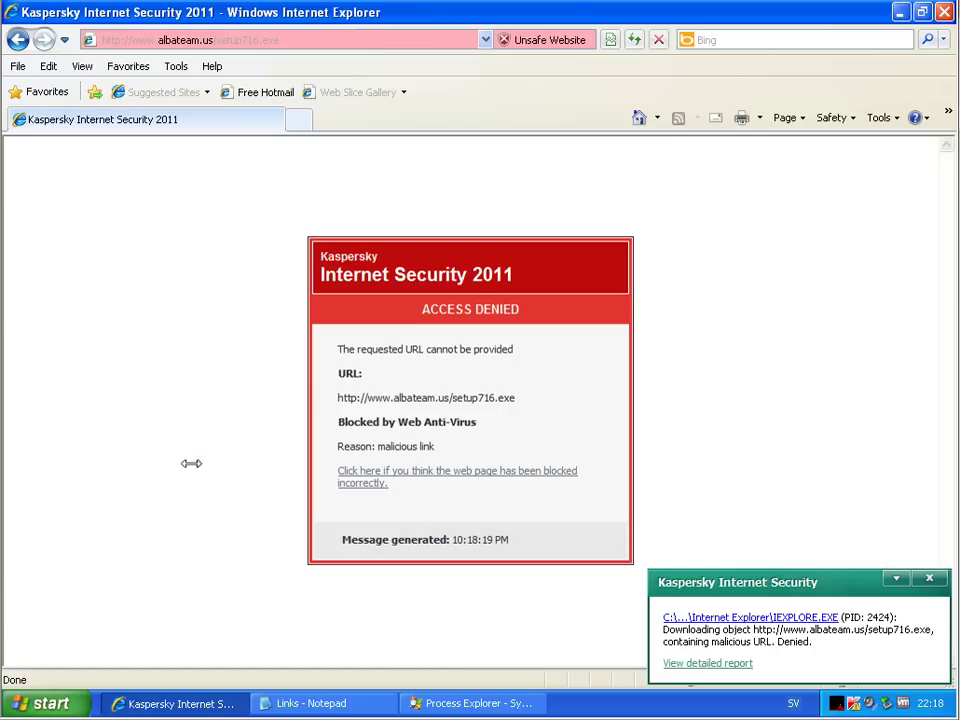
{"action": "left_click_drag", "start_coordinate": [338, 446], "coordinate": [436, 446]}
{"action": "left_click", "coordinate": [560, 445]}
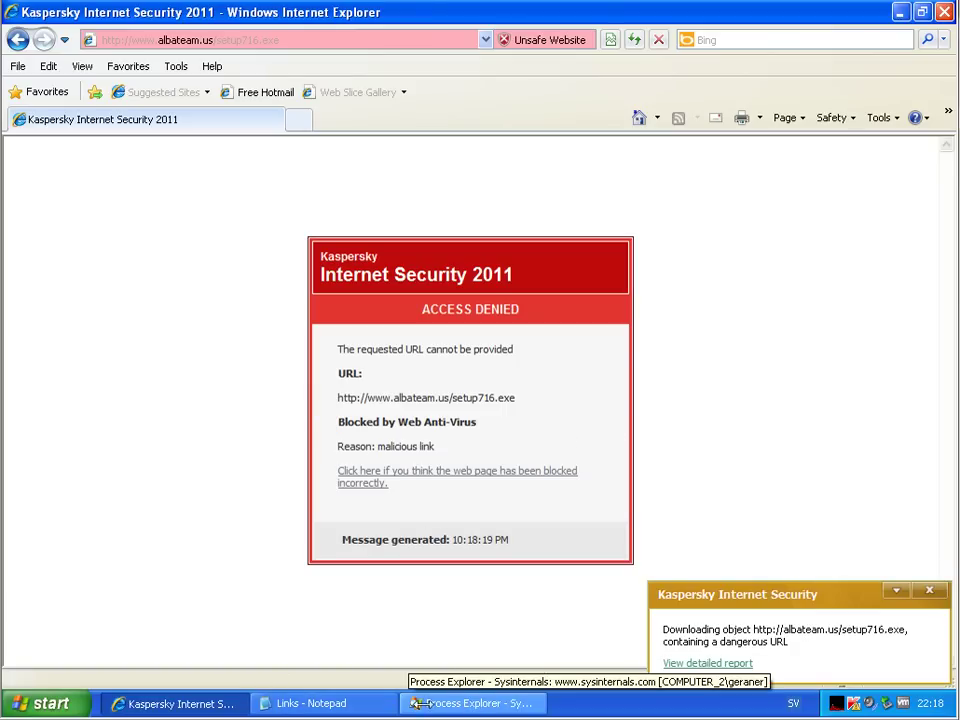
Step: Open the oficina708.pagebr.com teste.exe link, which returns a 404, then select the bubbleseao line
{"action": "left_click", "coordinate": [342, 703]}
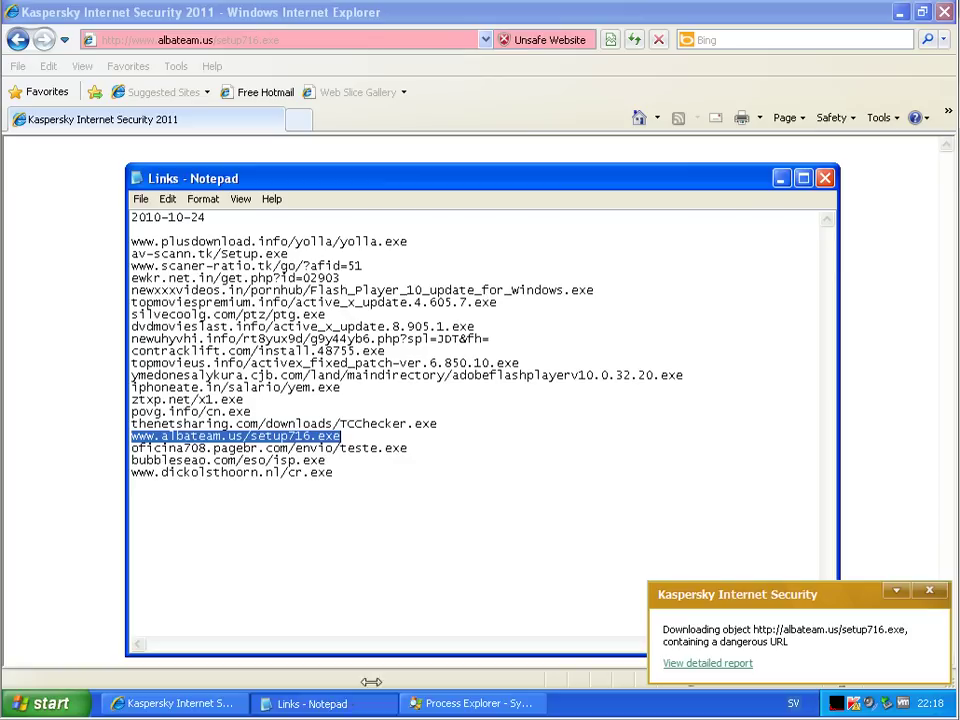
{"action": "left_click", "coordinate": [420, 454]}
{"action": "left_click_drag", "start_coordinate": [420, 454], "coordinate": [132, 450]}
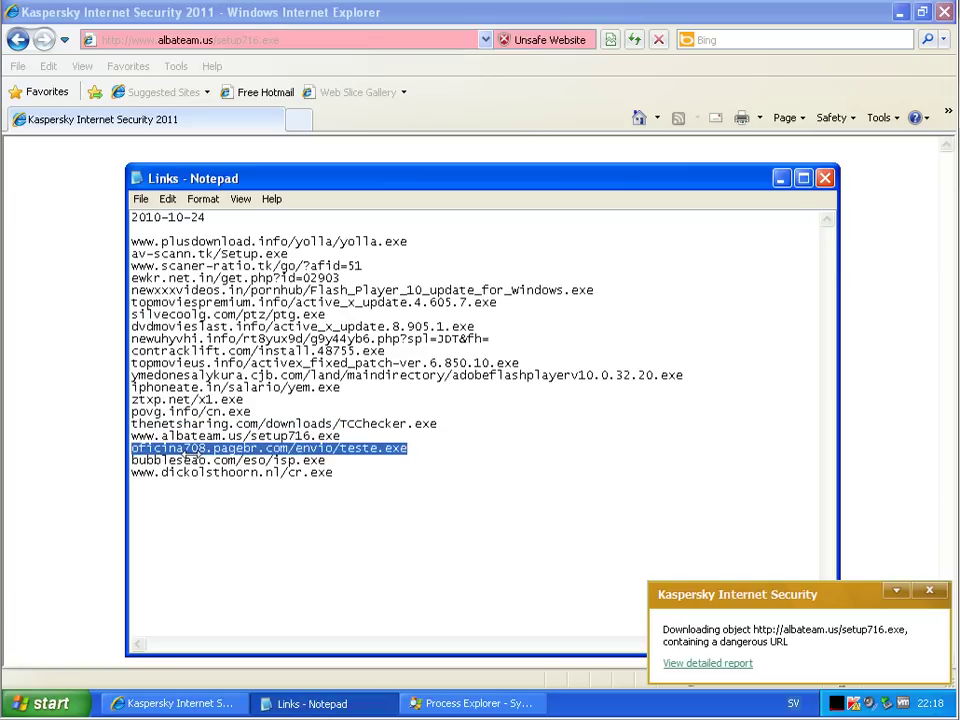
{"action": "right_click", "coordinate": [189, 454]}
{"action": "left_click", "coordinate": [246, 506]}
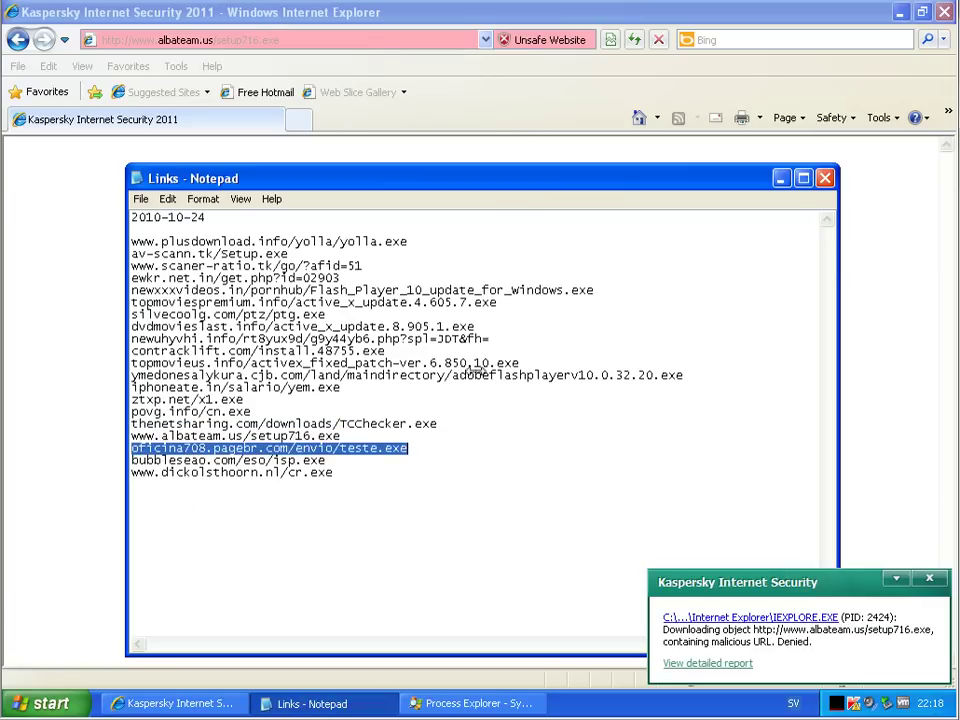
{"action": "left_click", "coordinate": [375, 43]}
{"action": "right_click", "coordinate": [375, 43]}
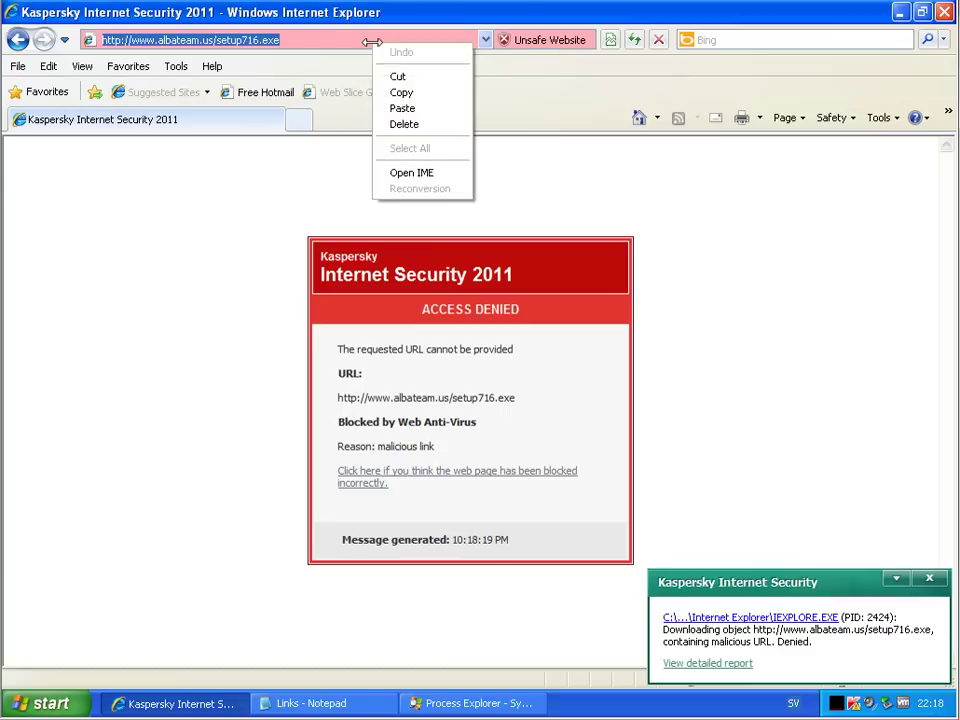
{"action": "left_click", "coordinate": [410, 106]}
{"action": "key", "text": "Return"}
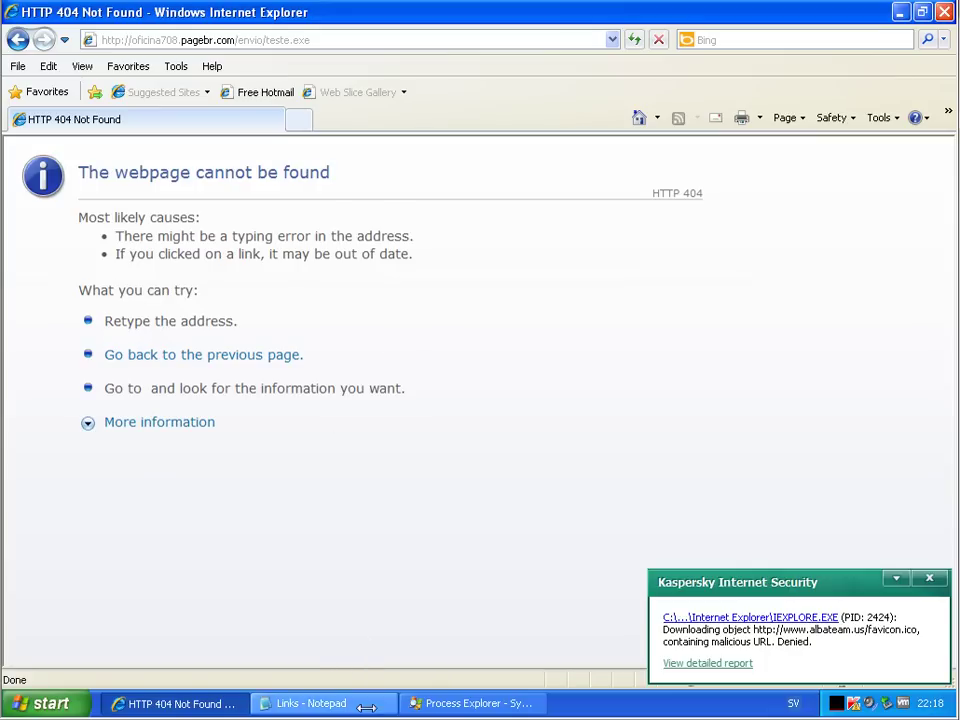
{"action": "left_click", "coordinate": [358, 703]}
{"action": "left_click_drag", "start_coordinate": [327, 462], "coordinate": [113, 456]}
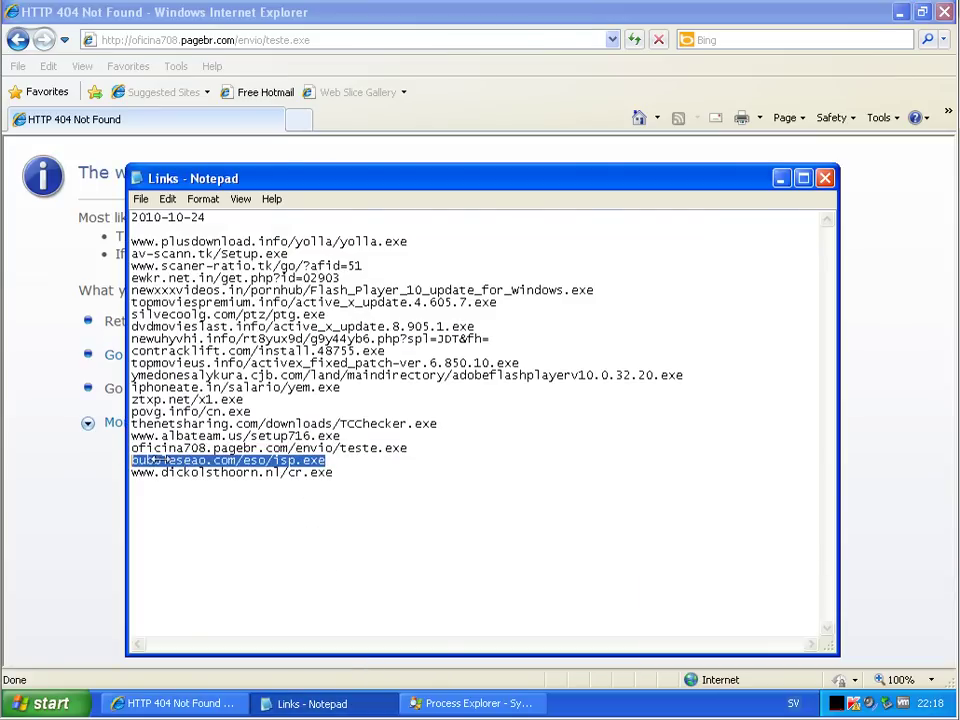
Step: Load bubbleseao.com/eso/isp.exe, force the Trojan-flagged download to run, and dismiss the invalid-application error
{"action": "right_click", "coordinate": [162, 458]}
{"action": "left_click", "coordinate": [190, 505]}
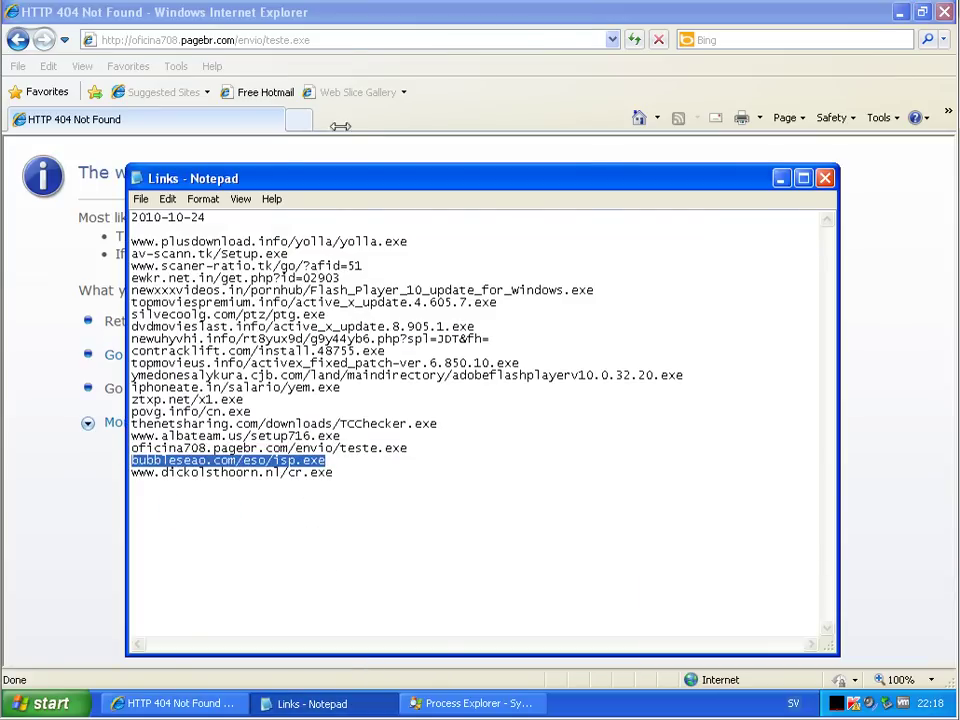
{"action": "left_click", "coordinate": [348, 40]}
{"action": "right_click", "coordinate": [350, 40]}
{"action": "left_click", "coordinate": [376, 103]}
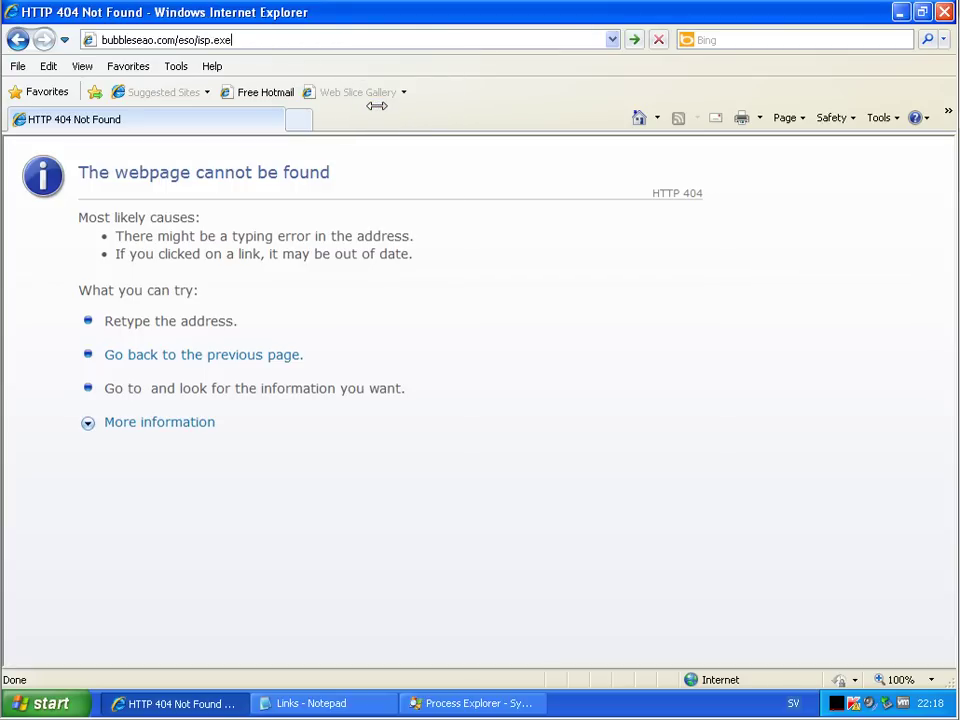
{"action": "key", "text": "Return"}
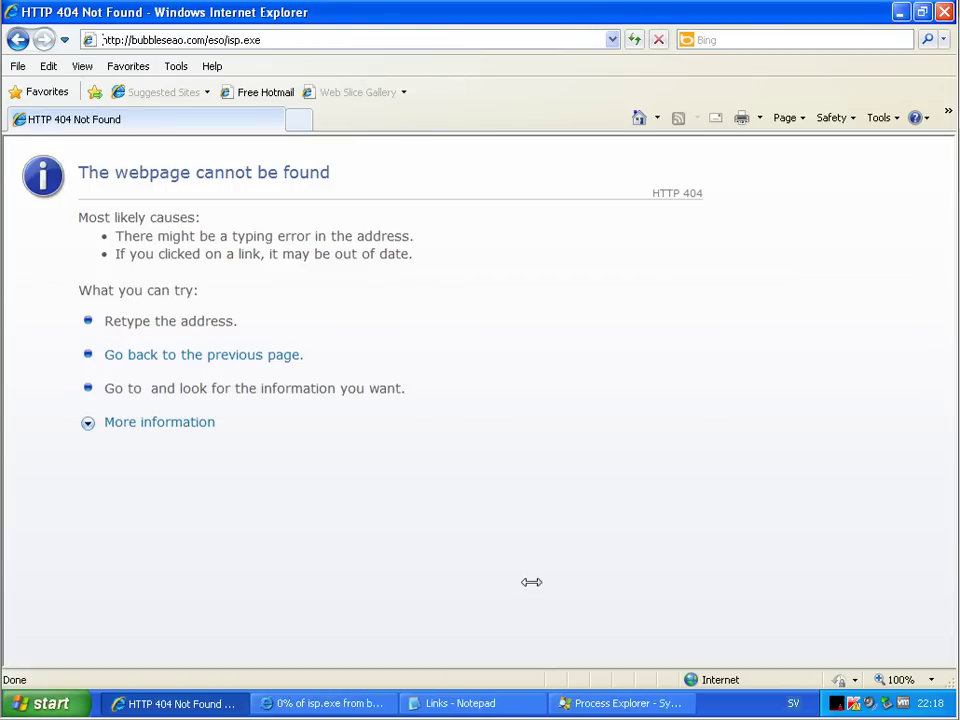
{"action": "left_click", "coordinate": [452, 368]}
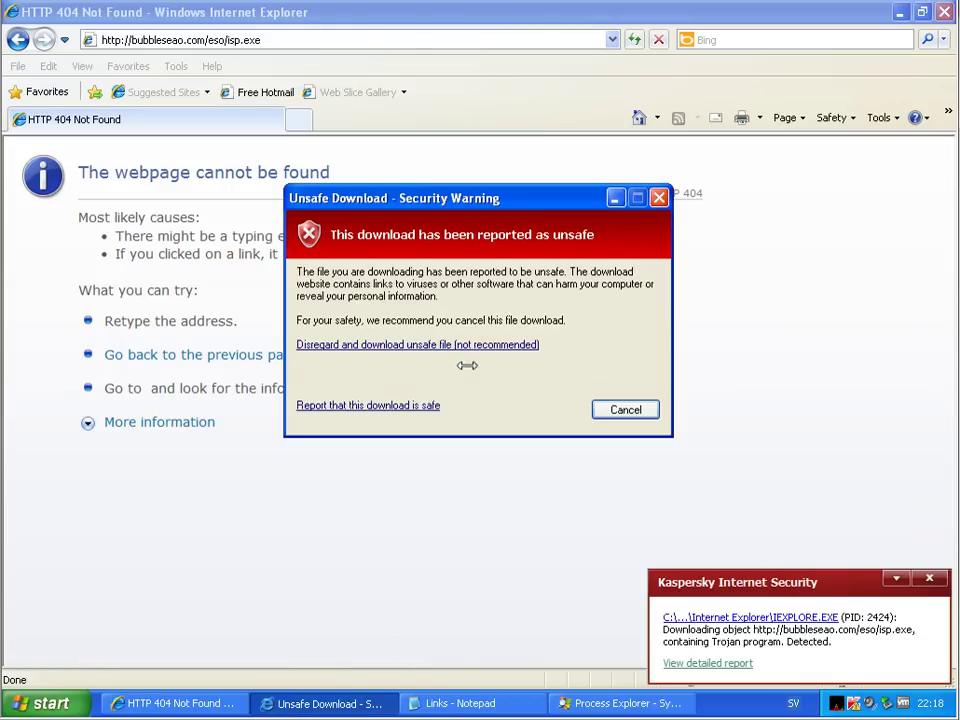
{"action": "left_click", "coordinate": [480, 344]}
{"action": "left_click", "coordinate": [553, 343]}
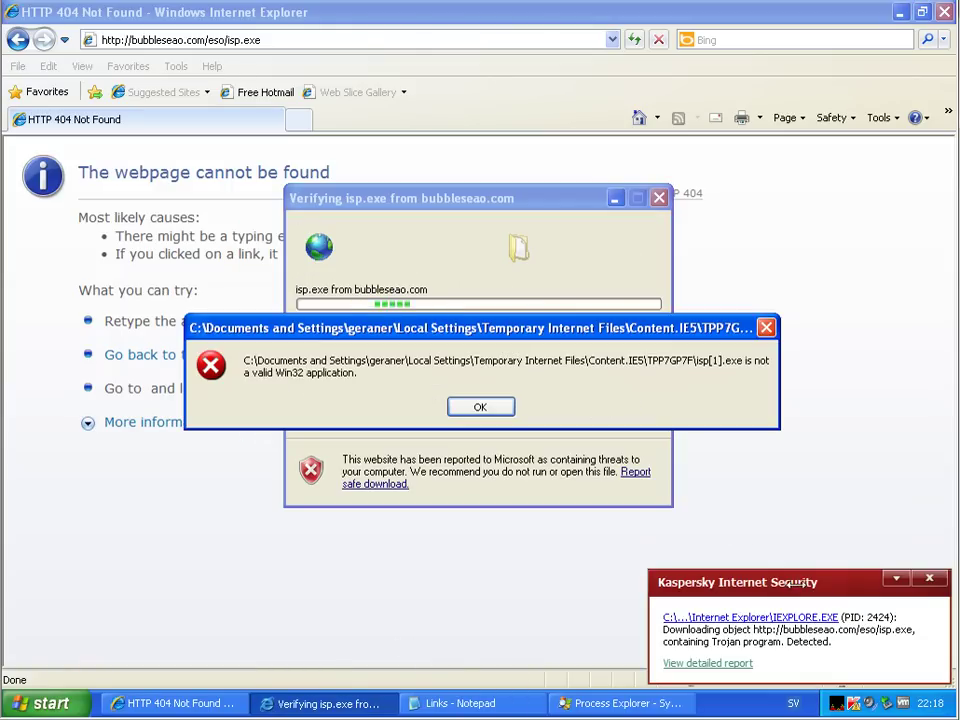
{"action": "left_click", "coordinate": [462, 408]}
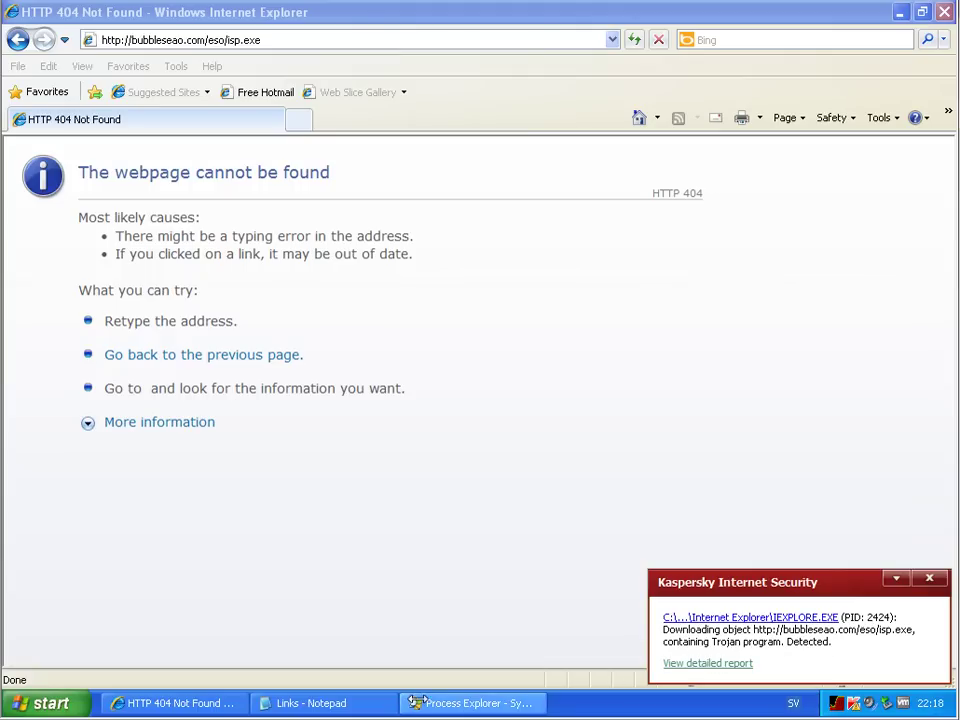
{"action": "left_click", "coordinate": [310, 703]}
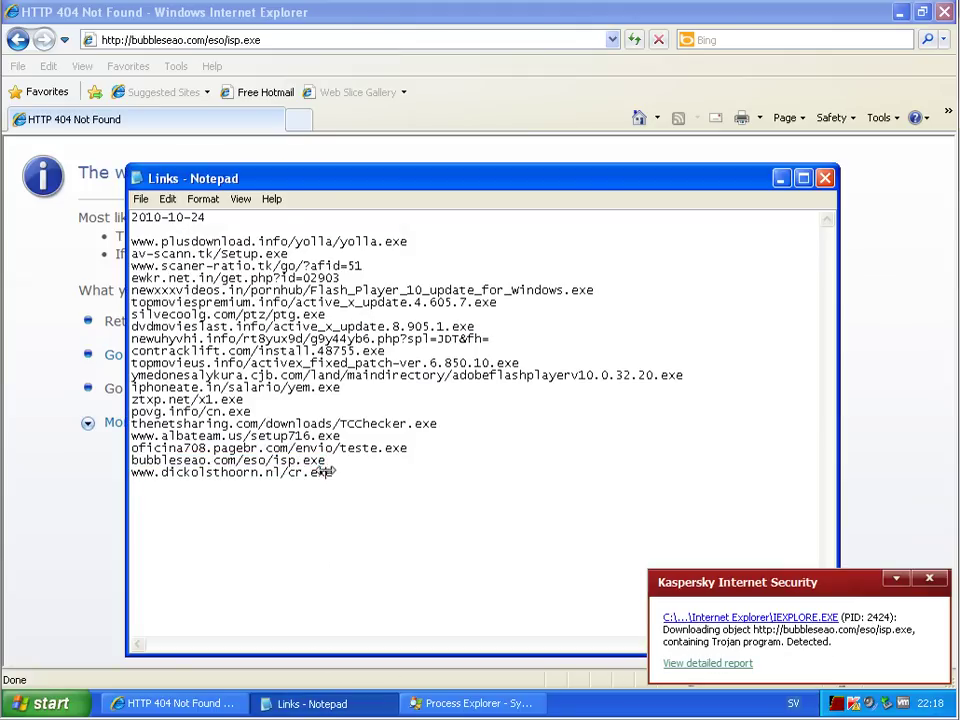
{"action": "left_click_drag", "start_coordinate": [330, 478], "coordinate": [131, 474]}
{"action": "right_click", "coordinate": [313, 478]}
{"action": "left_click", "coordinate": [340, 527]}
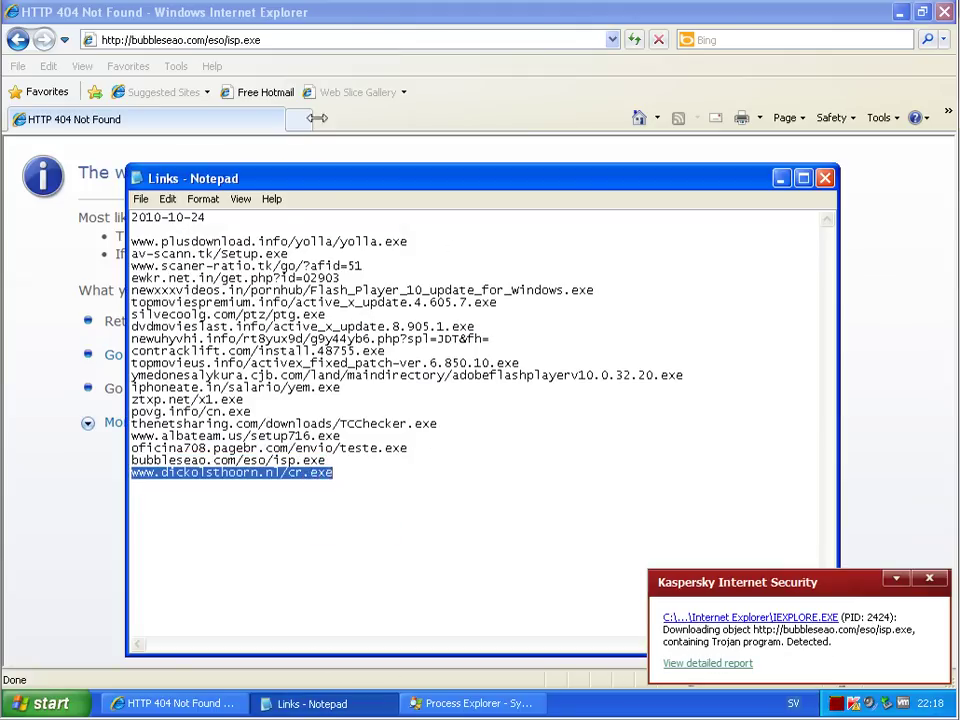
{"action": "left_click", "coordinate": [245, 40]}
{"action": "right_click", "coordinate": [248, 40]}
{"action": "left_click", "coordinate": [243, 40]}
{"action": "left_click", "coordinate": [243, 40]}
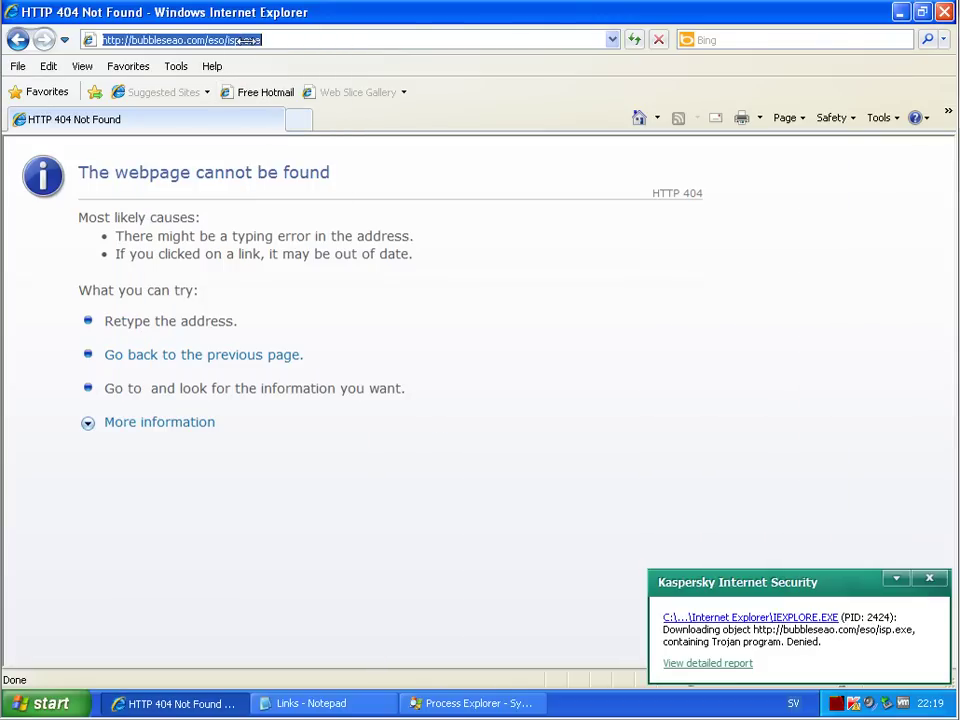
{"action": "right_click", "coordinate": [245, 40]}
{"action": "left_click", "coordinate": [268, 106]}
{"action": "key", "text": "Return"}
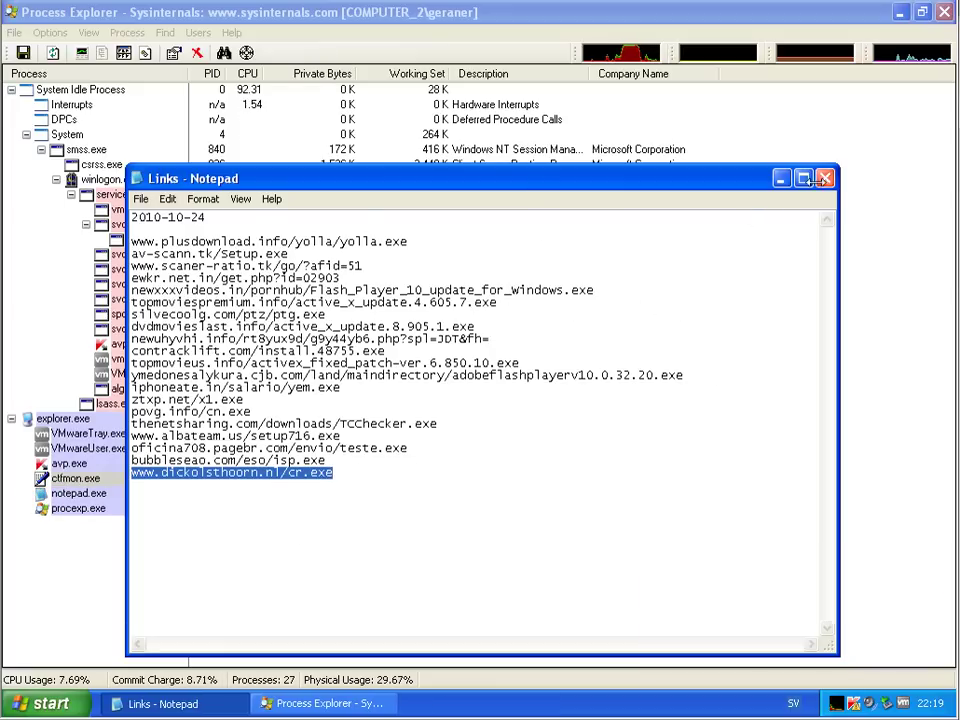
Step: Close the Links notes without saving, then close Process Explorer
{"action": "key", "text": "alt+F4"}
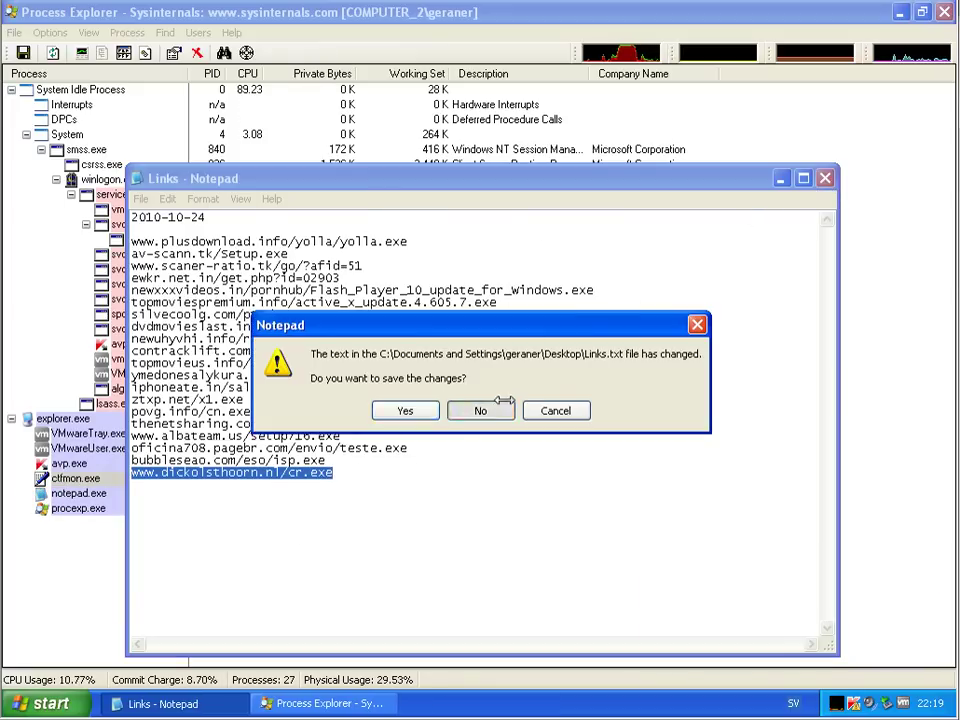
{"action": "left_click", "coordinate": [488, 408]}
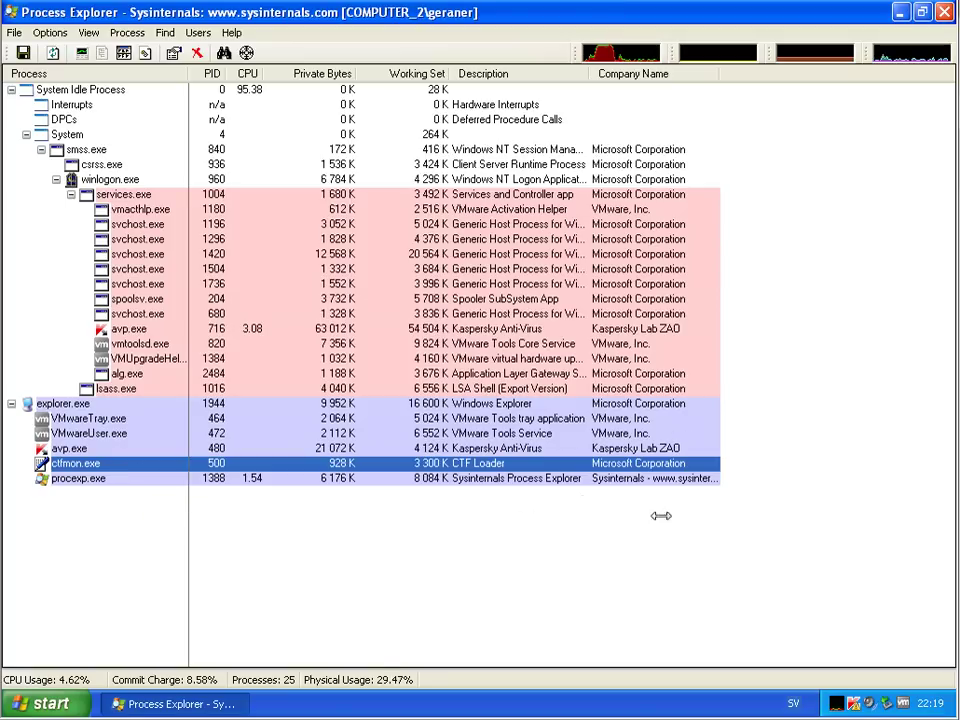
{"action": "left_click", "coordinate": [943, 12]}
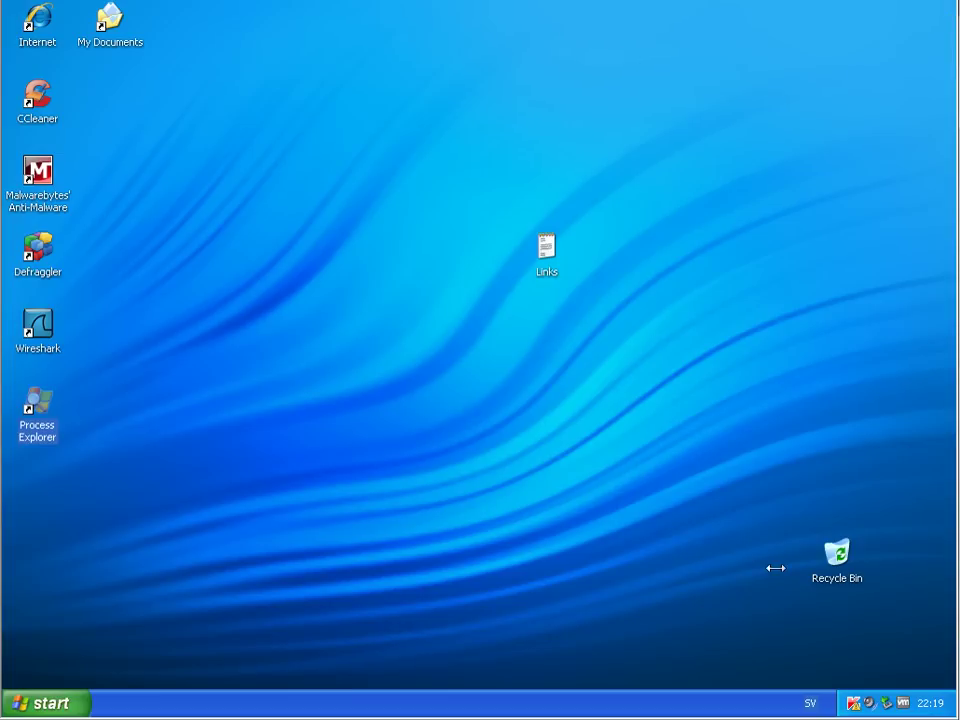
Step: Open Kaspersky's detected threats list and browse the Suspicious (12) group
{"action": "double_click", "coordinate": [848, 703]}
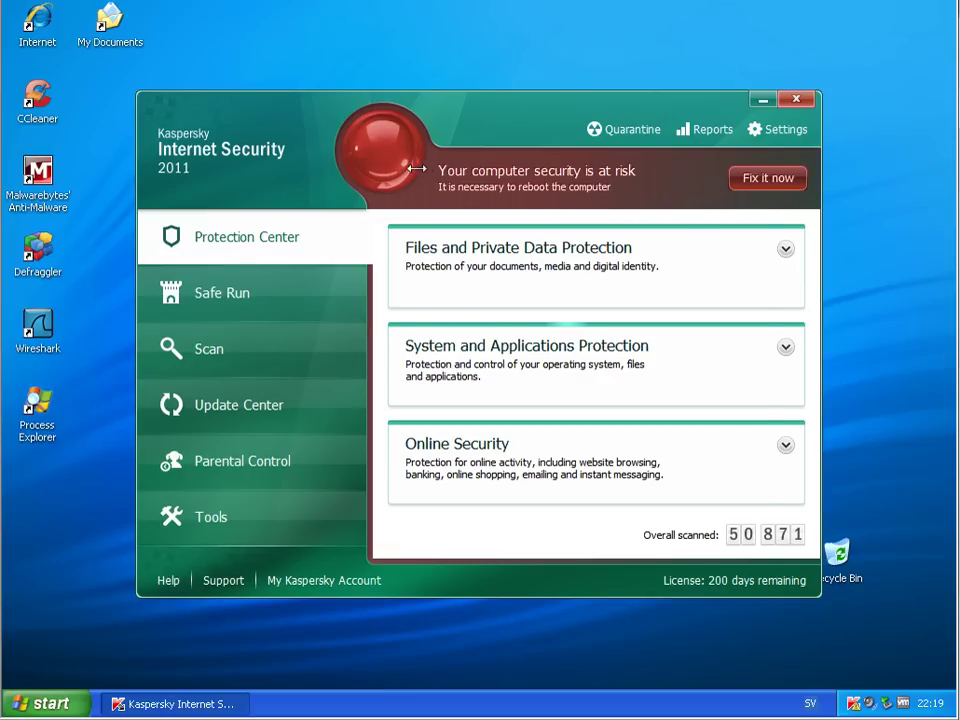
{"action": "left_click", "coordinate": [768, 179]}
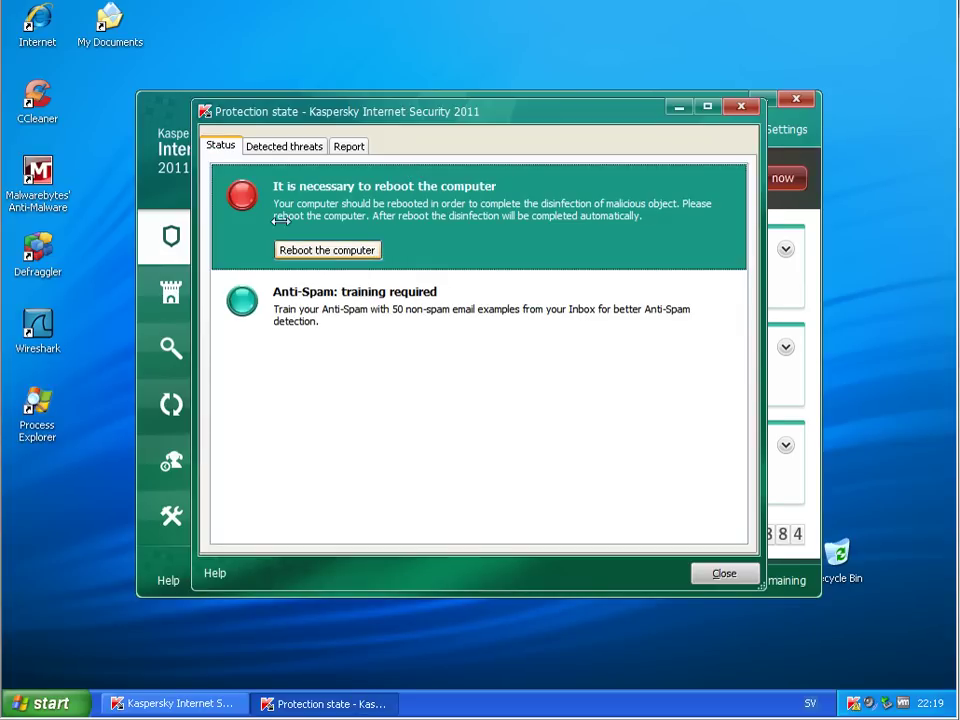
{"action": "left_click", "coordinate": [258, 147]}
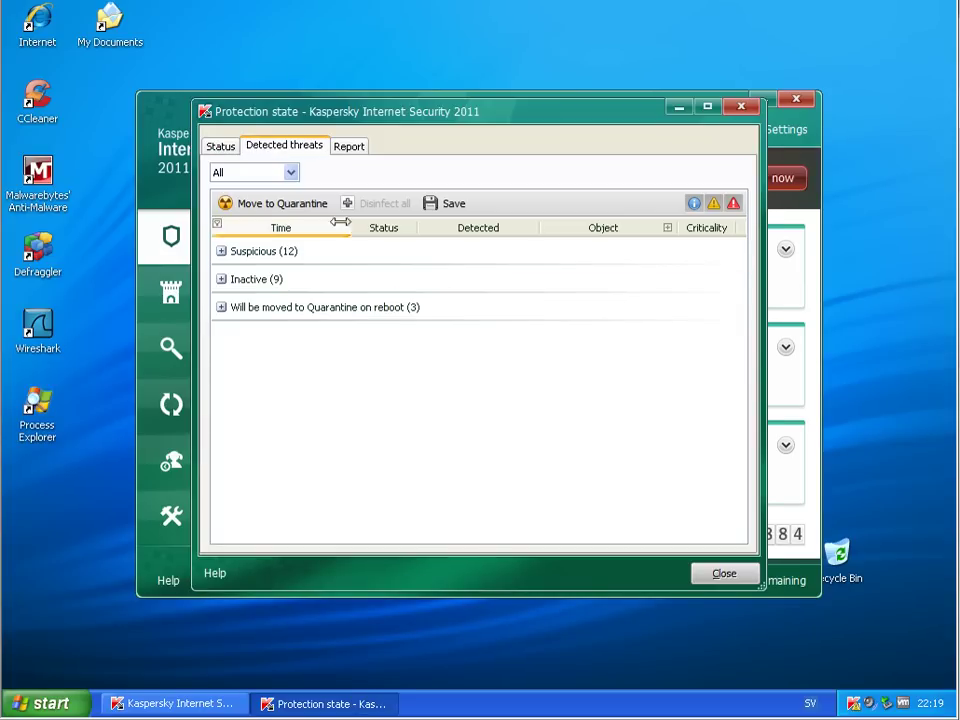
{"action": "left_click", "coordinate": [220, 251]}
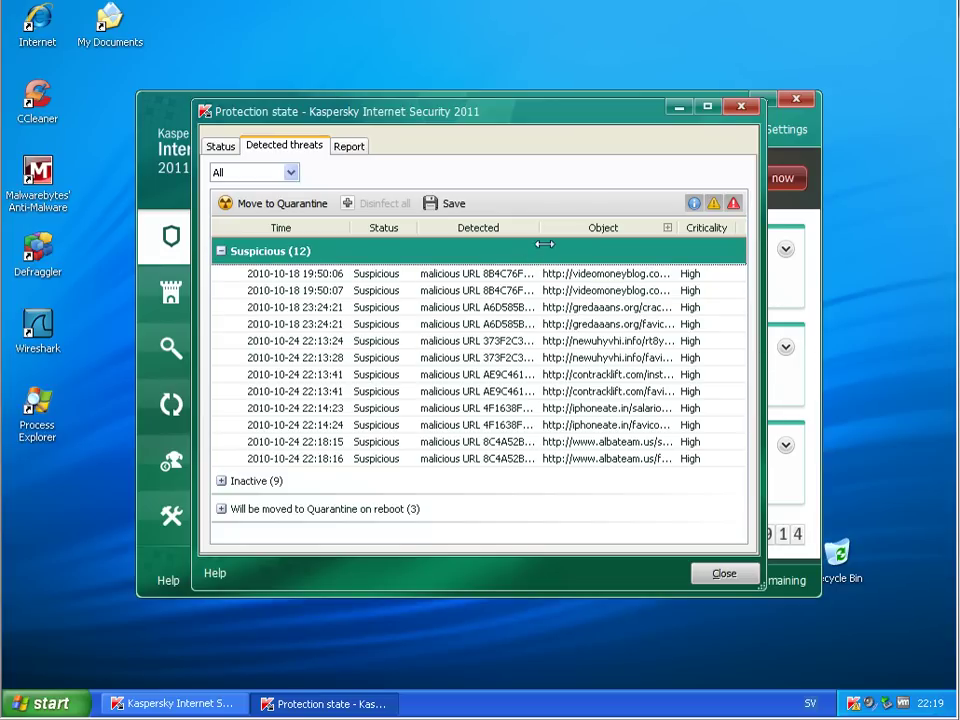
{"action": "left_click_drag", "start_coordinate": [544, 240], "coordinate": [540, 268]}
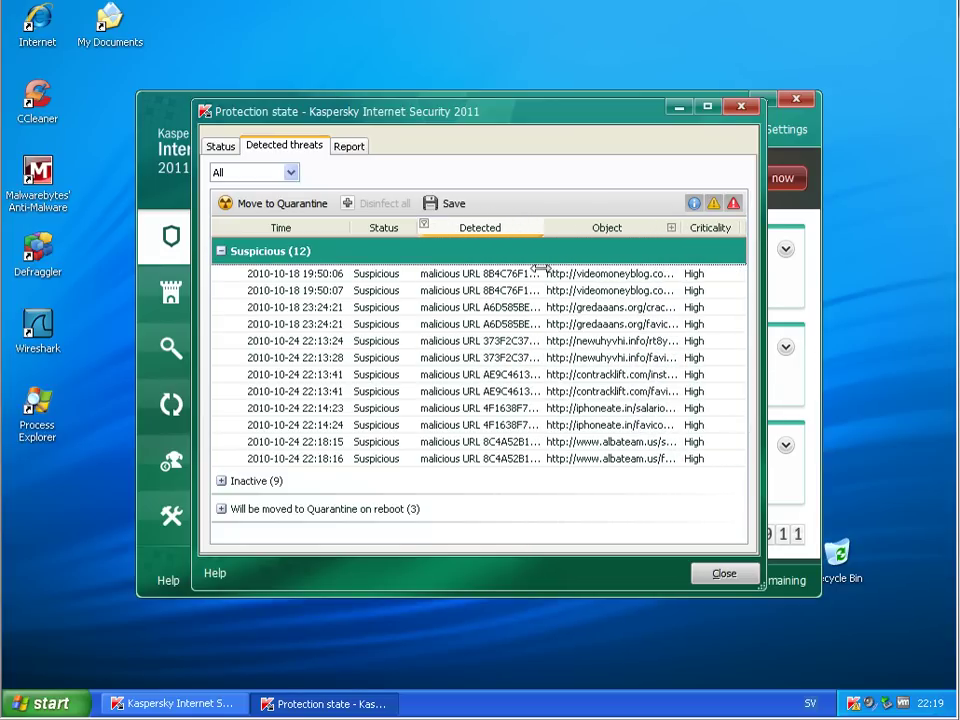
{"action": "left_click", "coordinate": [220, 251]}
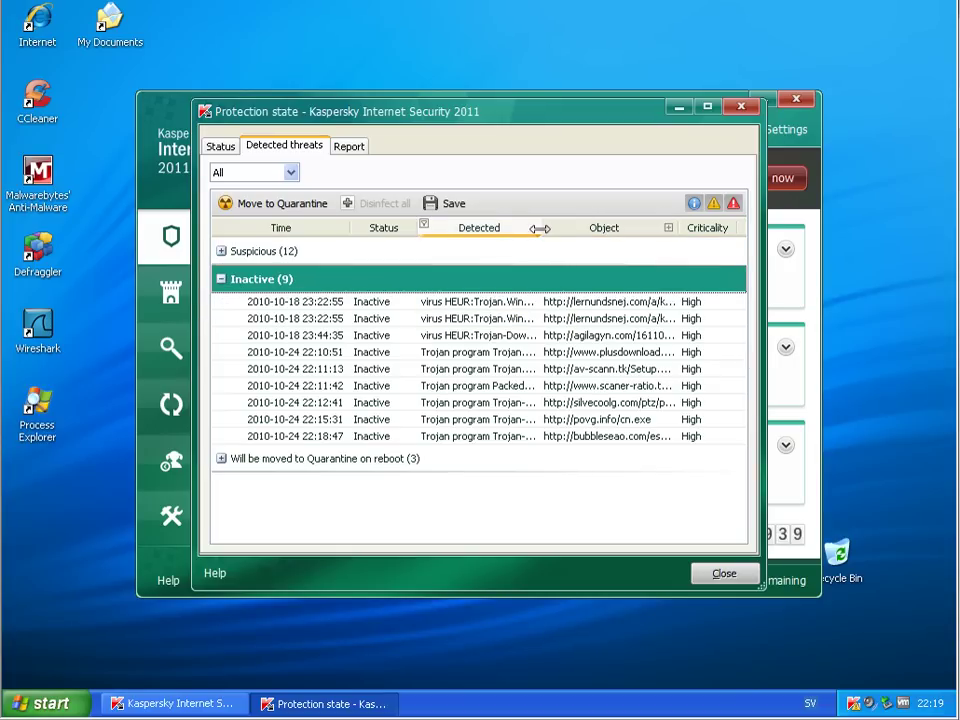
{"action": "left_click_drag", "start_coordinate": [540, 228], "coordinate": [638, 229]}
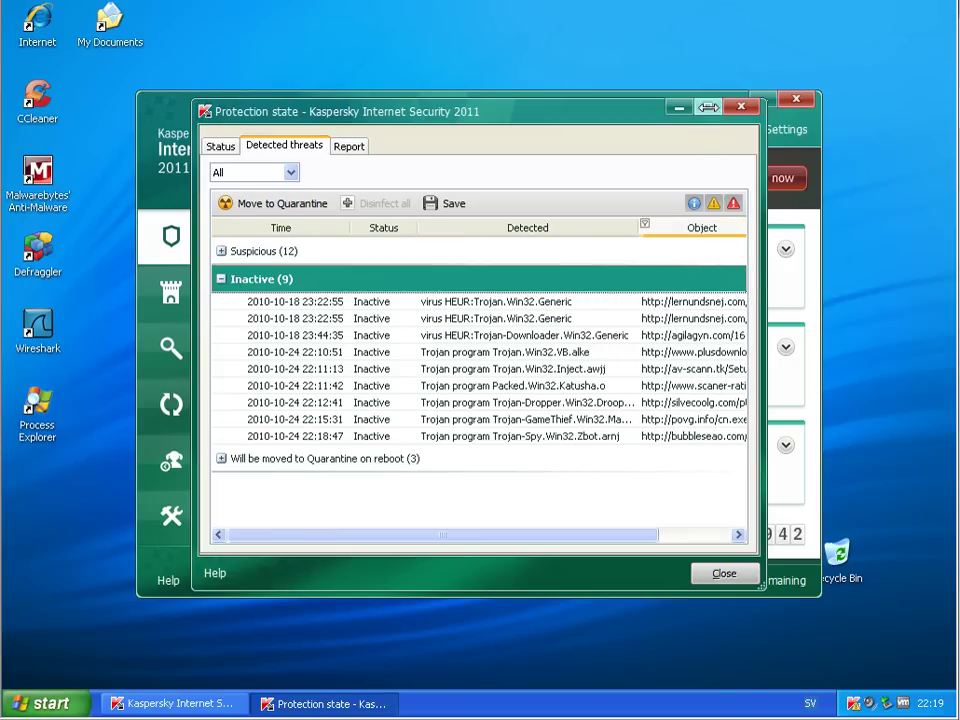
Step: Maximize the report, expand the three threats awaiting quarantine on reboot, widen columns, and close it
{"action": "left_click", "coordinate": [707, 107]}
{"action": "left_click", "coordinate": [32, 361]}
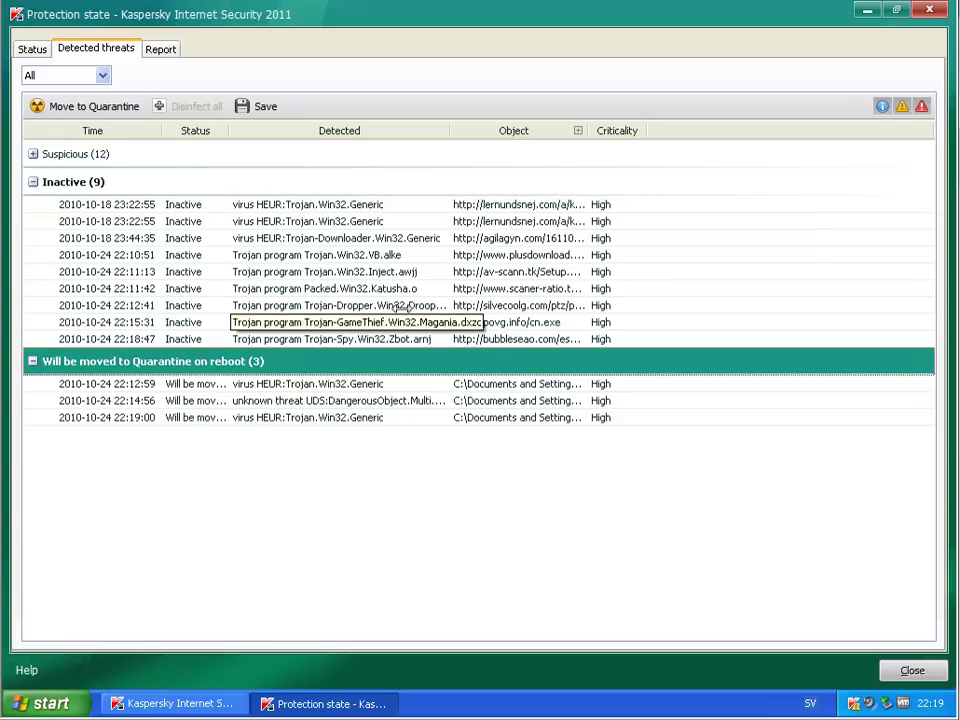
{"action": "left_click_drag", "start_coordinate": [452, 133], "coordinate": [514, 133]}
{"action": "left_click_drag", "start_coordinate": [234, 125], "coordinate": [377, 179]}
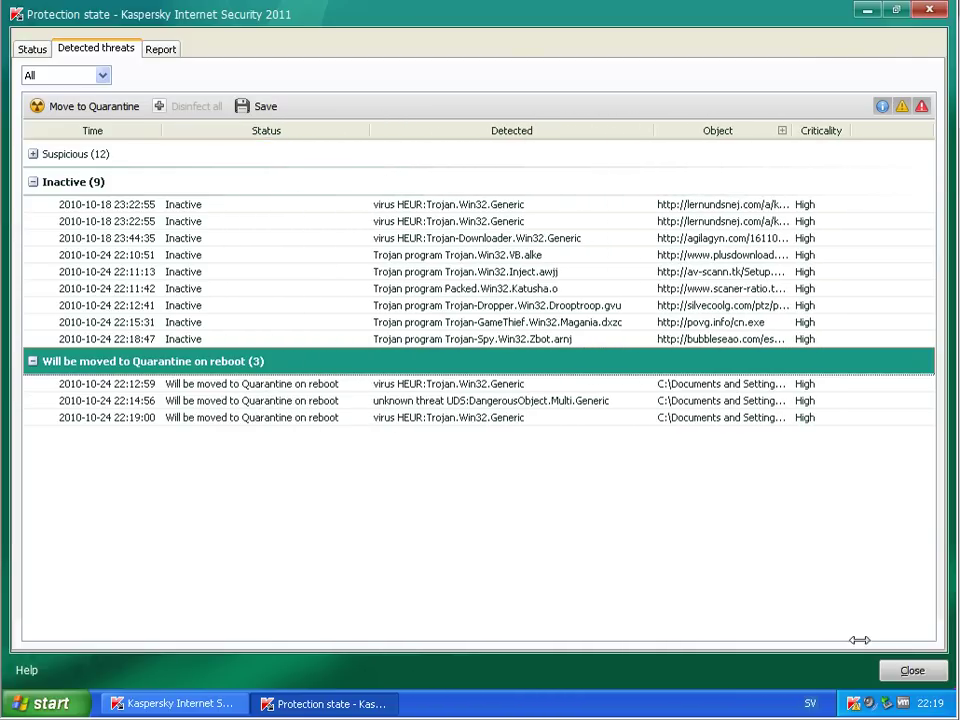
{"action": "left_click", "coordinate": [912, 670]}
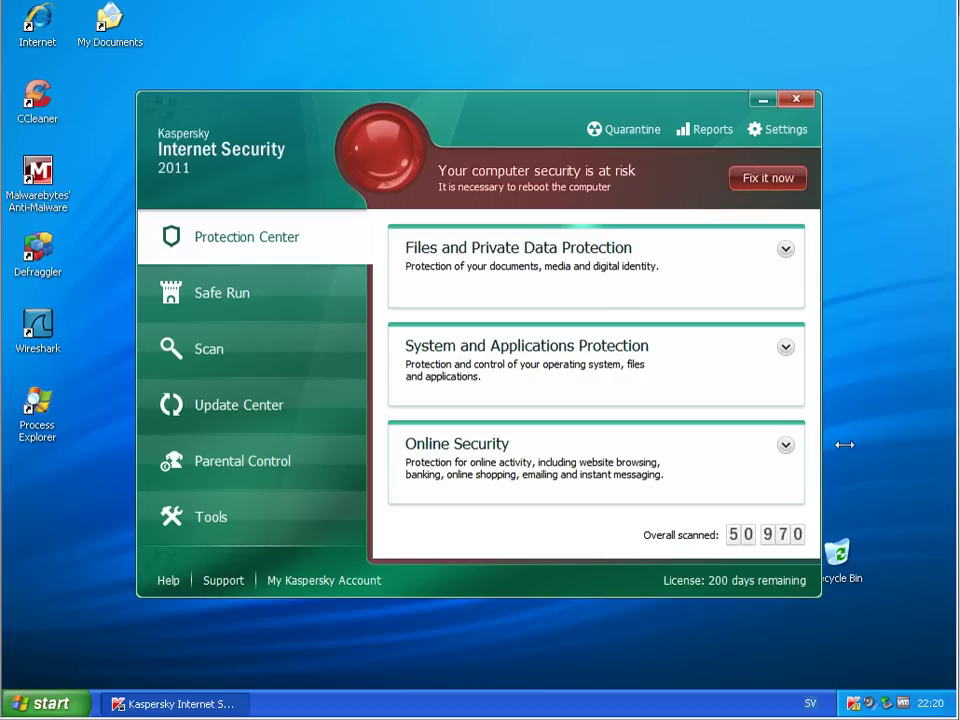
Step: Fix the pending threats with a reboot, then reopen the protection state report
{"action": "left_click", "coordinate": [767, 178]}
{"action": "left_click", "coordinate": [447, 397]}
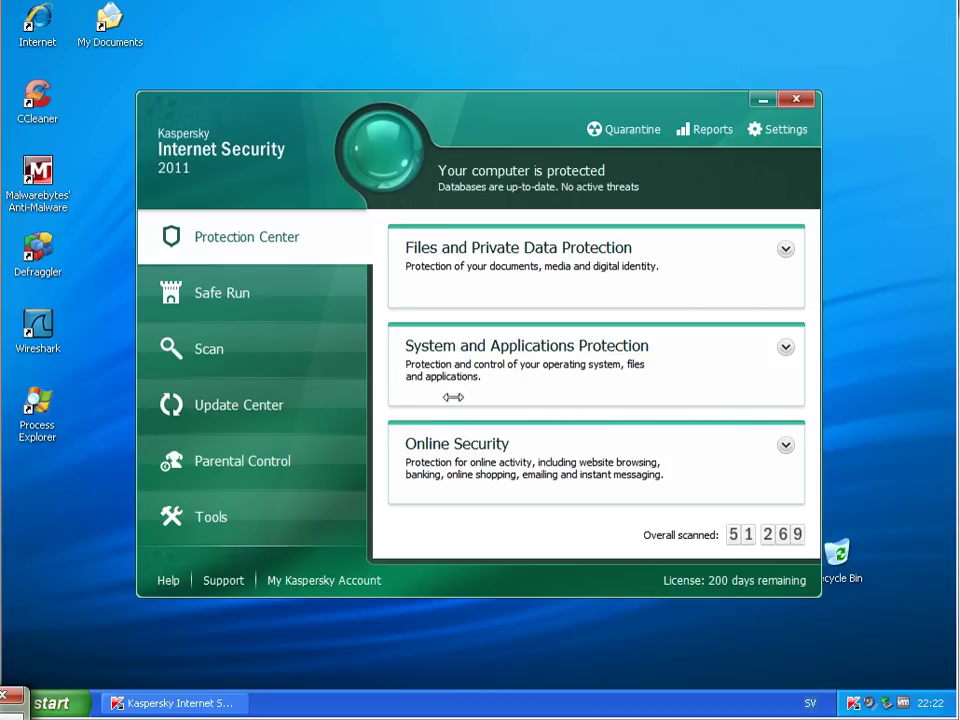
{"action": "left_click", "coordinate": [390, 165]}
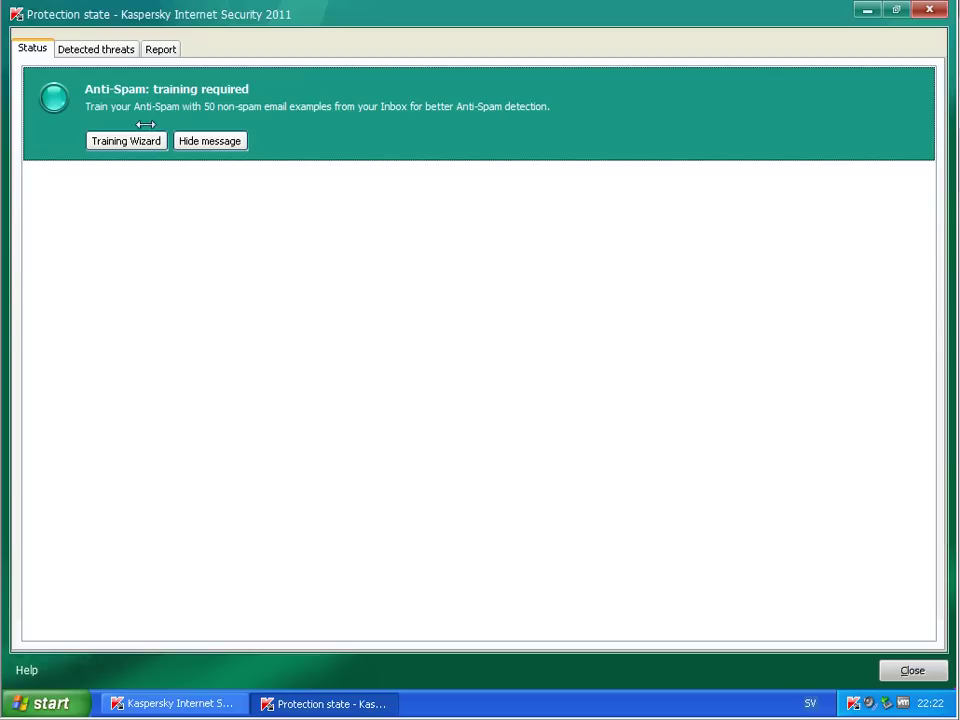
{"action": "left_click", "coordinate": [210, 141]}
Step: Check that the three threats are listed as Quarantined, then close the report
{"action": "left_click", "coordinate": [122, 48]}
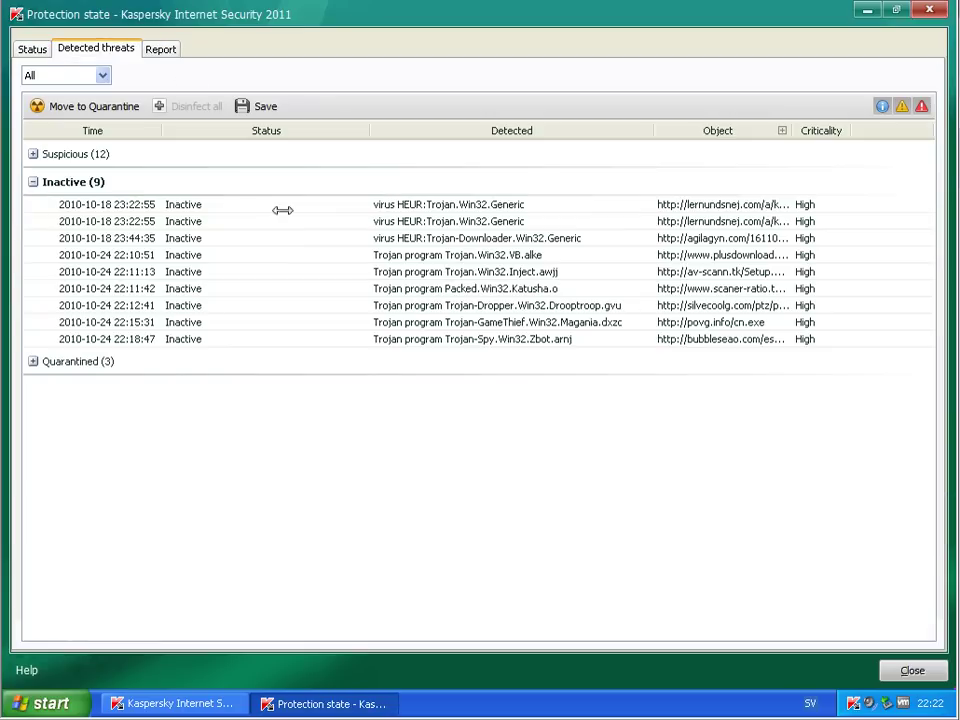
{"action": "left_click", "coordinate": [33, 361]}
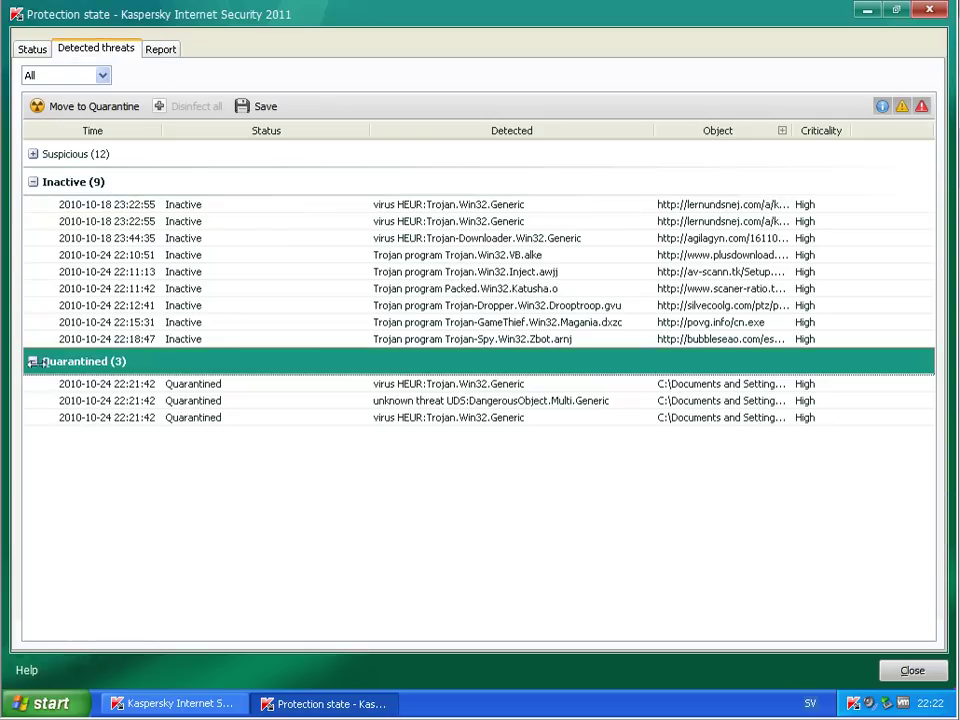
{"action": "left_click", "coordinate": [32, 153]}
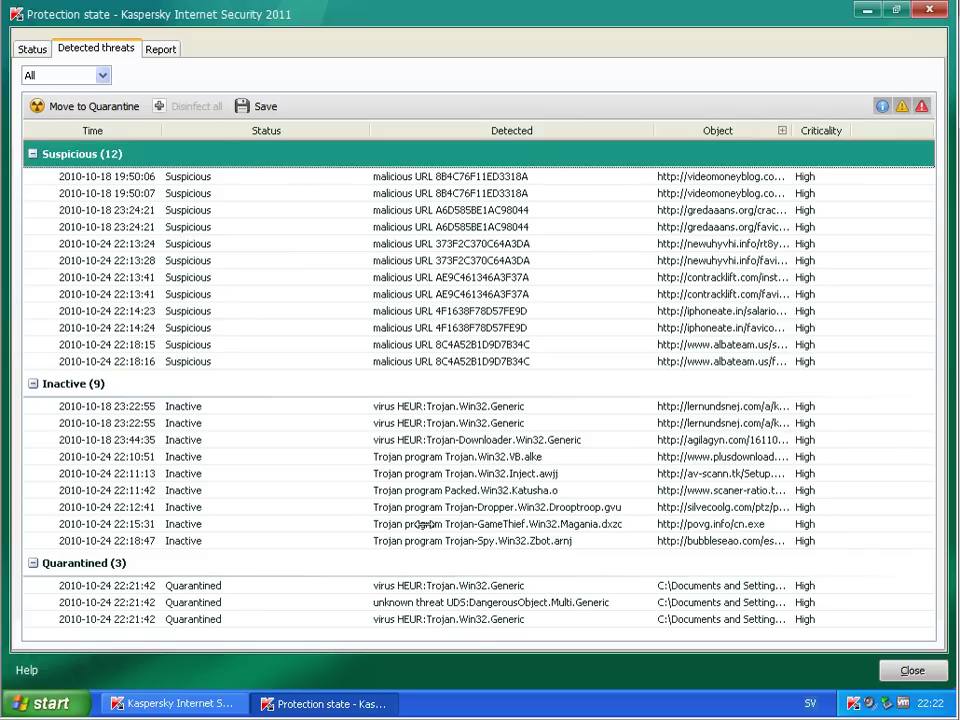
{"action": "left_click", "coordinate": [928, 663]}
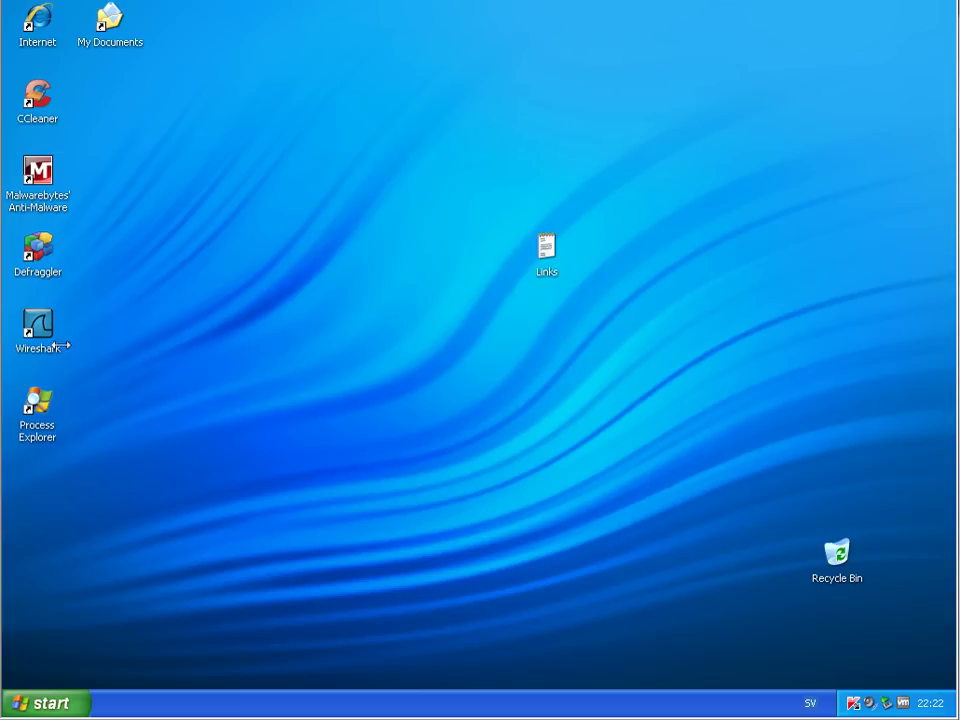
{"action": "left_click", "coordinate": [44, 430]}
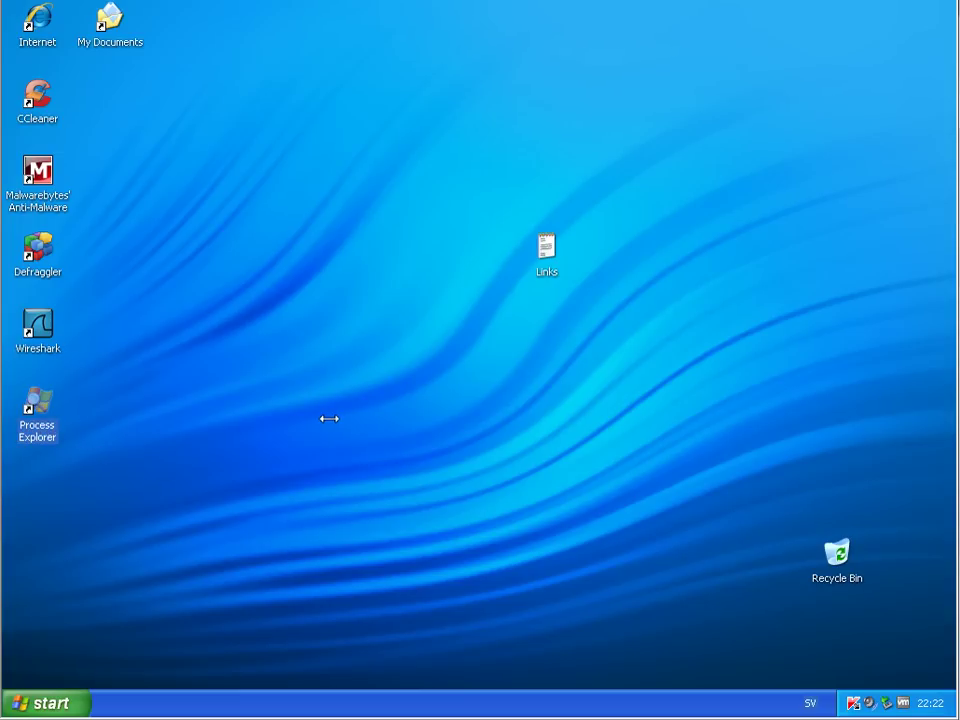
{"action": "key", "text": "Return"}
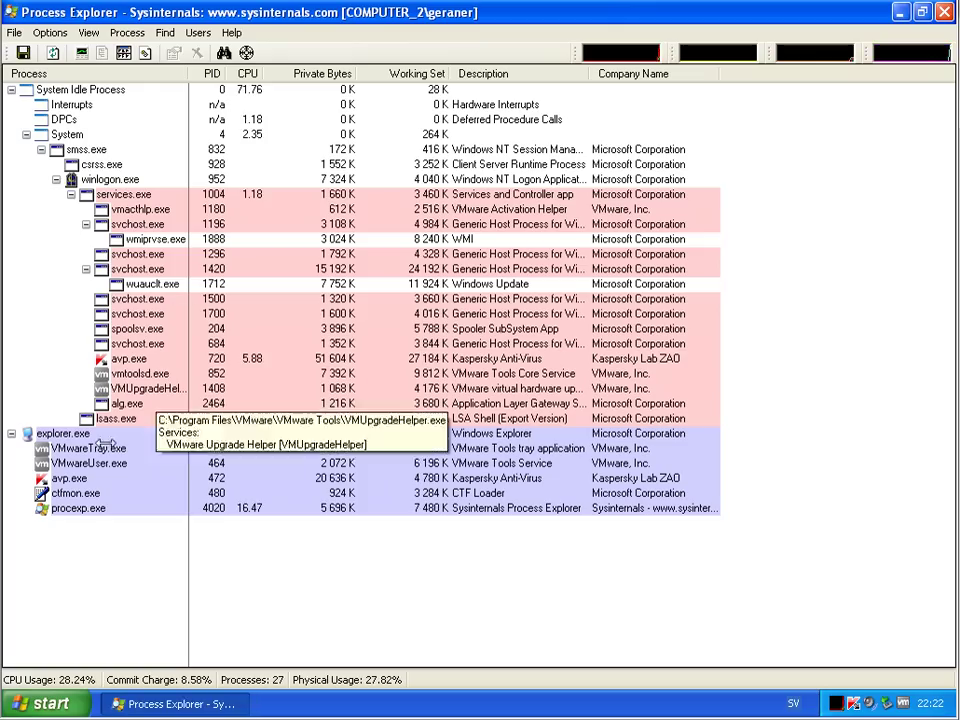
{"action": "left_click", "coordinate": [942, 14]}
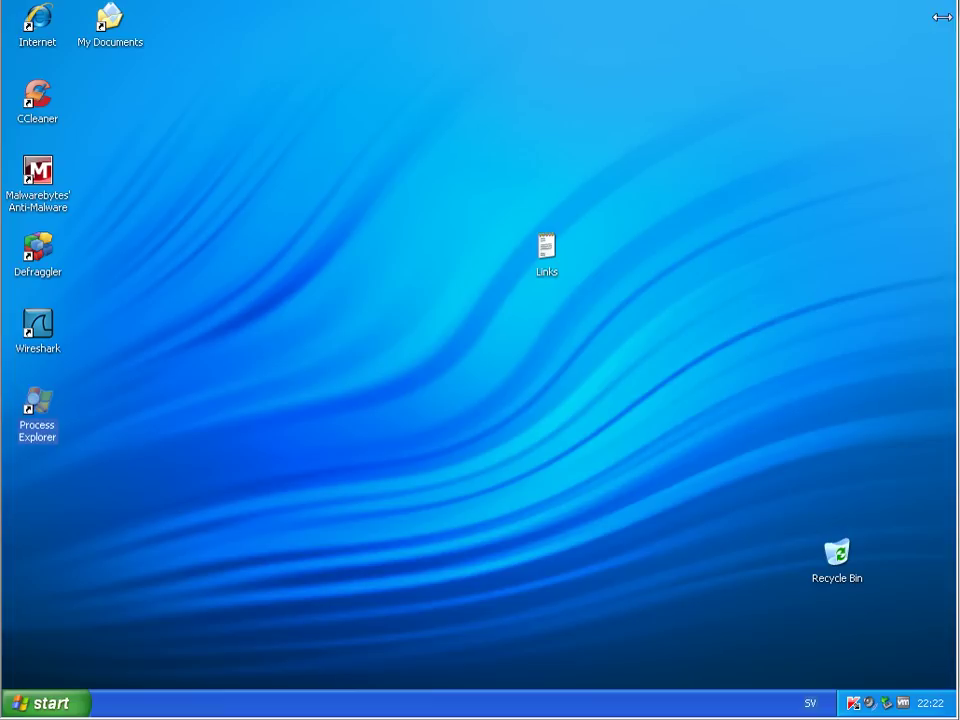
{"action": "left_click", "coordinate": [37, 100]}
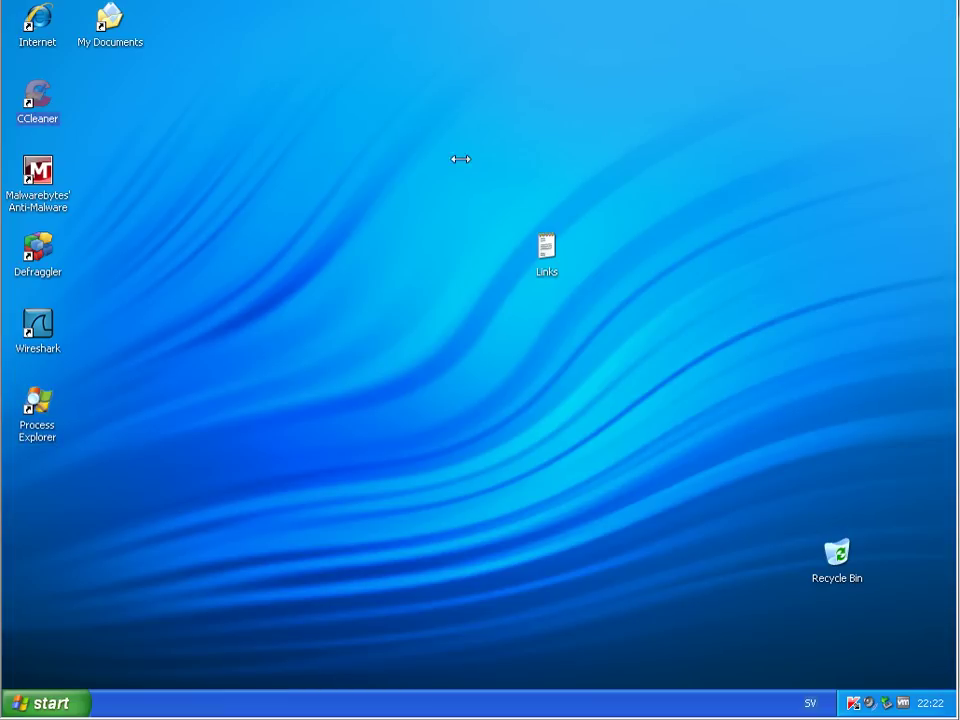
Step: Analyze and clean IE files, recent documents and temp files in CCleaner (76,0 MB), then close it
{"action": "key", "text": "Return"}
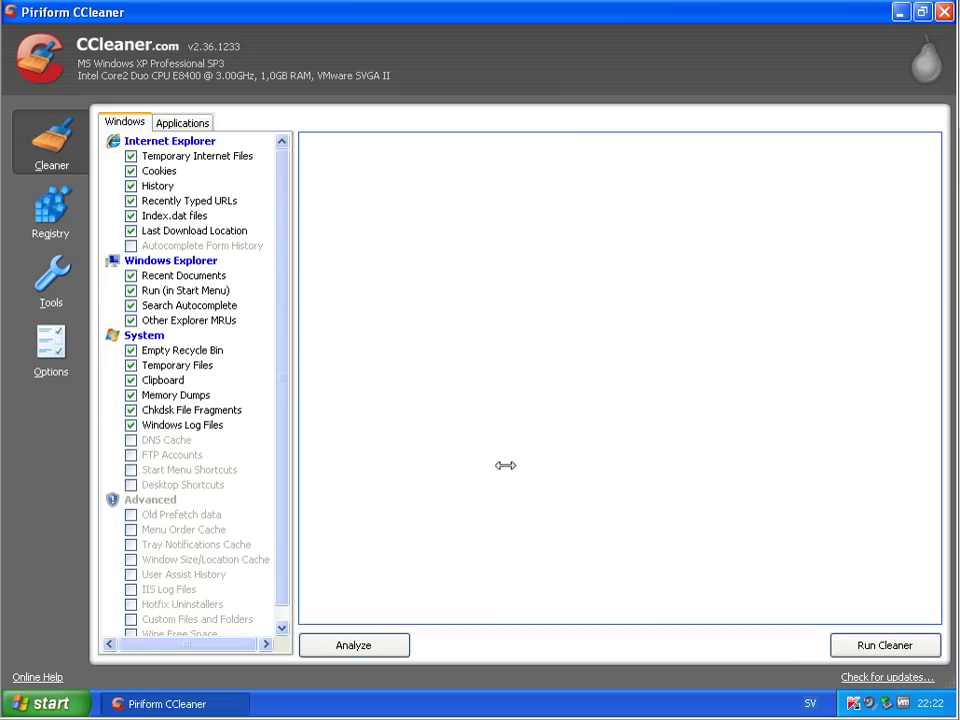
{"action": "left_click", "coordinate": [351, 645]}
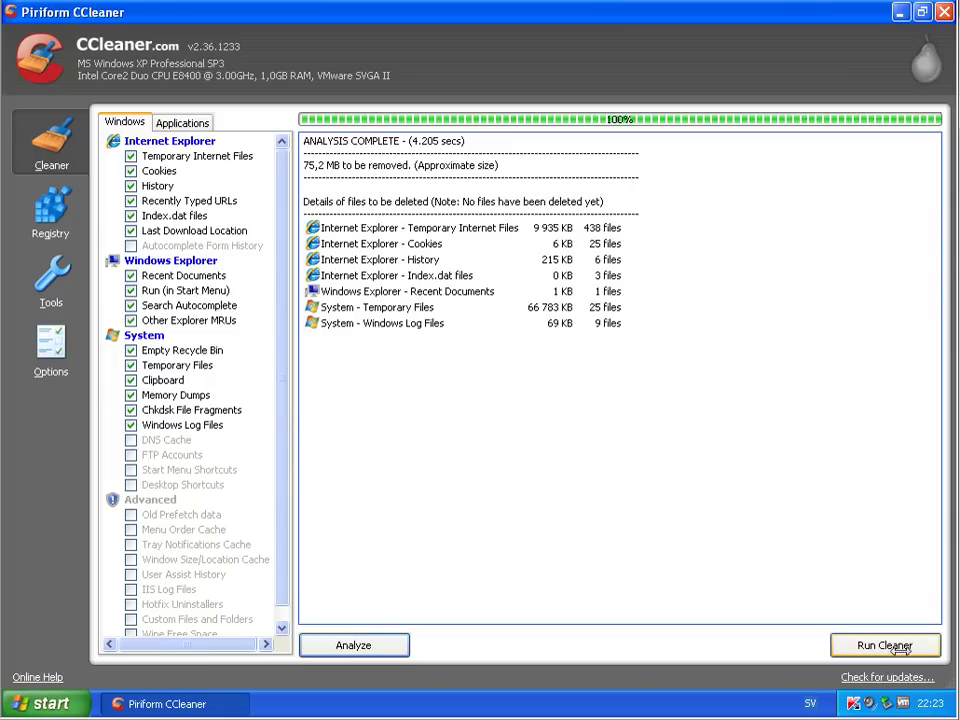
{"action": "left_click", "coordinate": [885, 645]}
{"action": "left_click", "coordinate": [622, 314]}
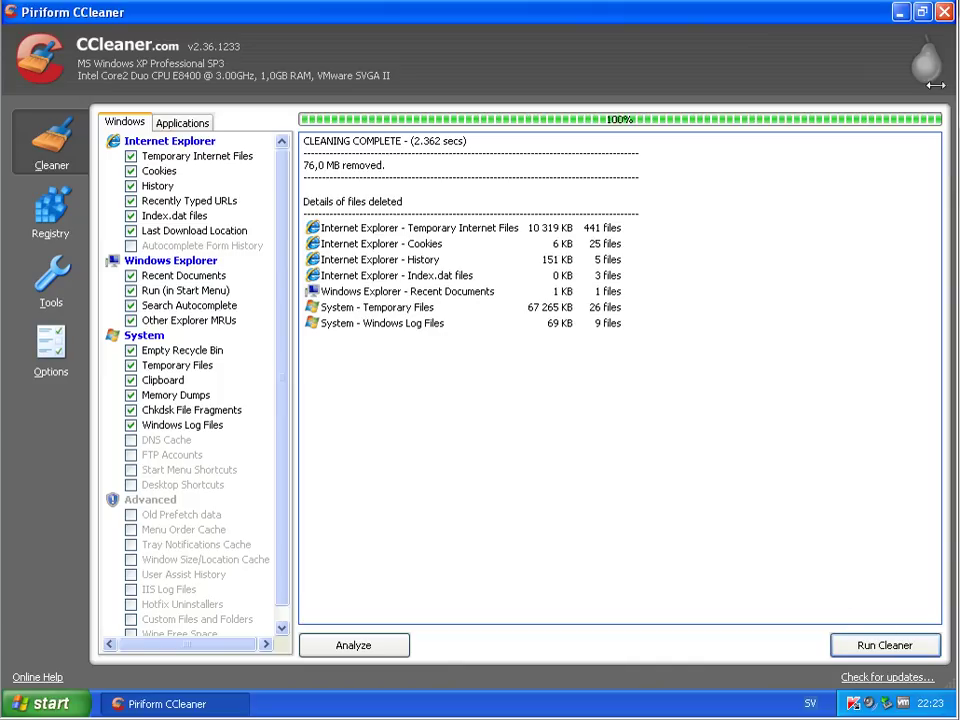
{"action": "left_click", "coordinate": [944, 12]}
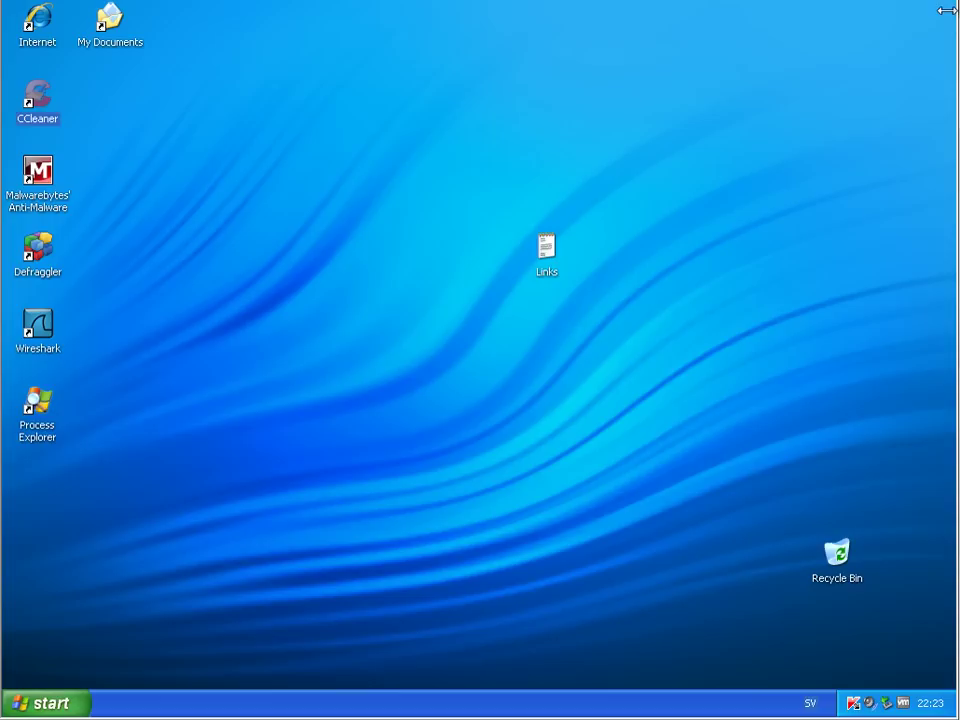
Step: Run a Kaspersky Full Scan, which checks 42110 objects with 1 detection
{"action": "double_click", "coordinate": [850, 703]}
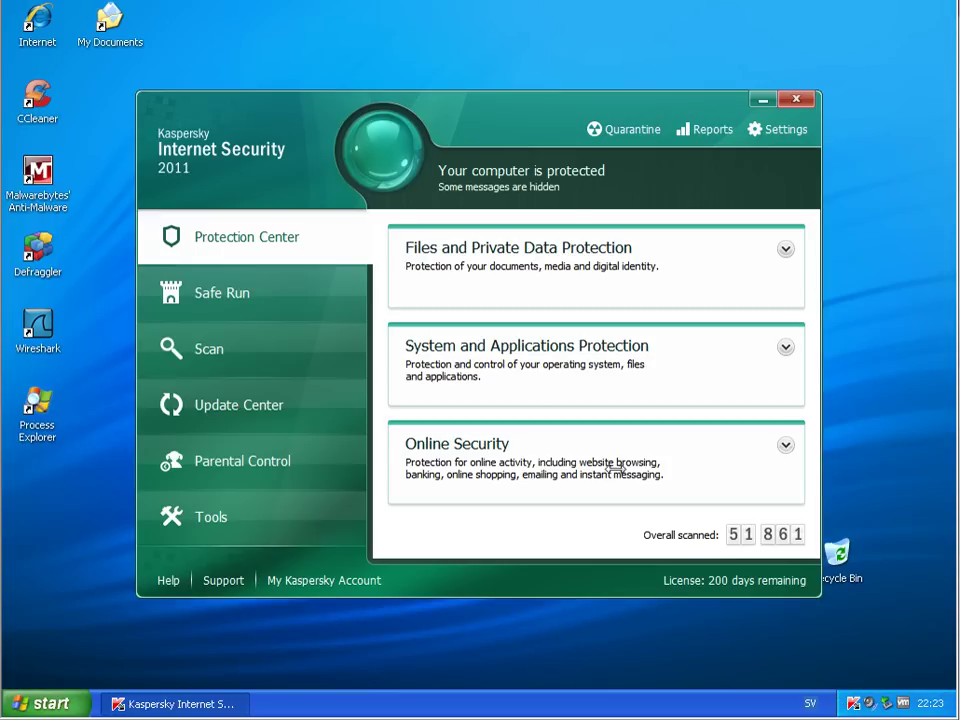
{"action": "left_click", "coordinate": [253, 366]}
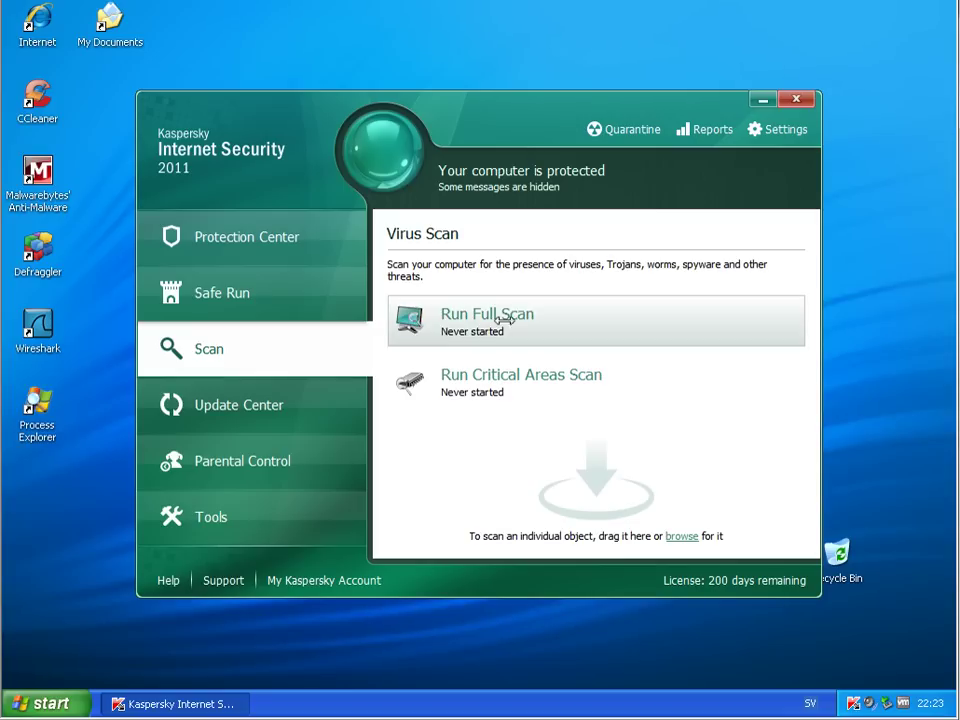
{"action": "left_click", "coordinate": [501, 317]}
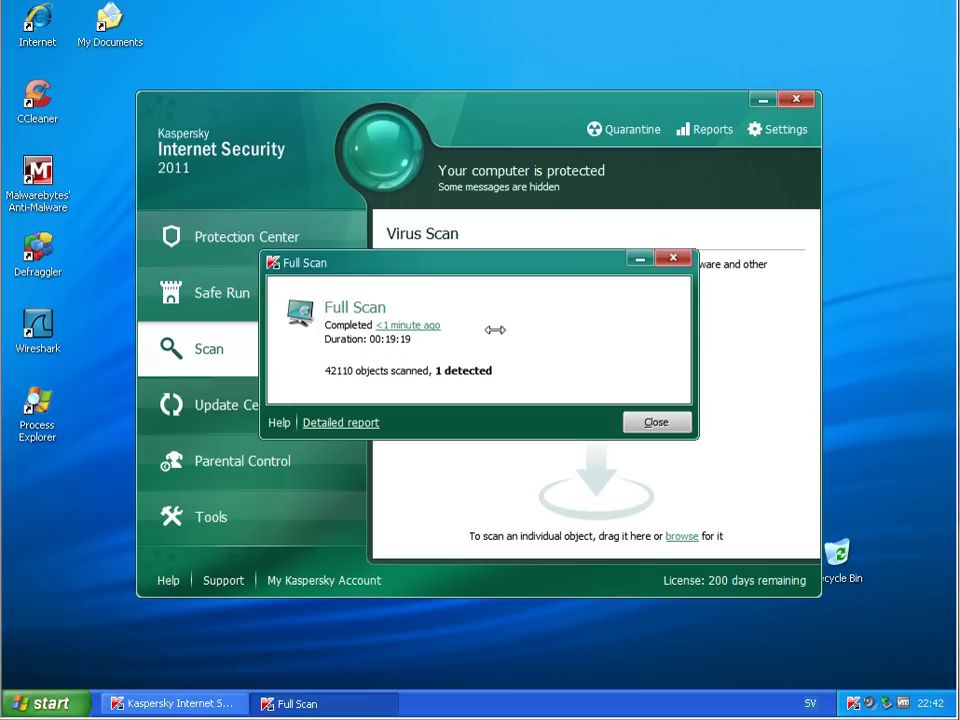
{"action": "left_click", "coordinate": [656, 422]}
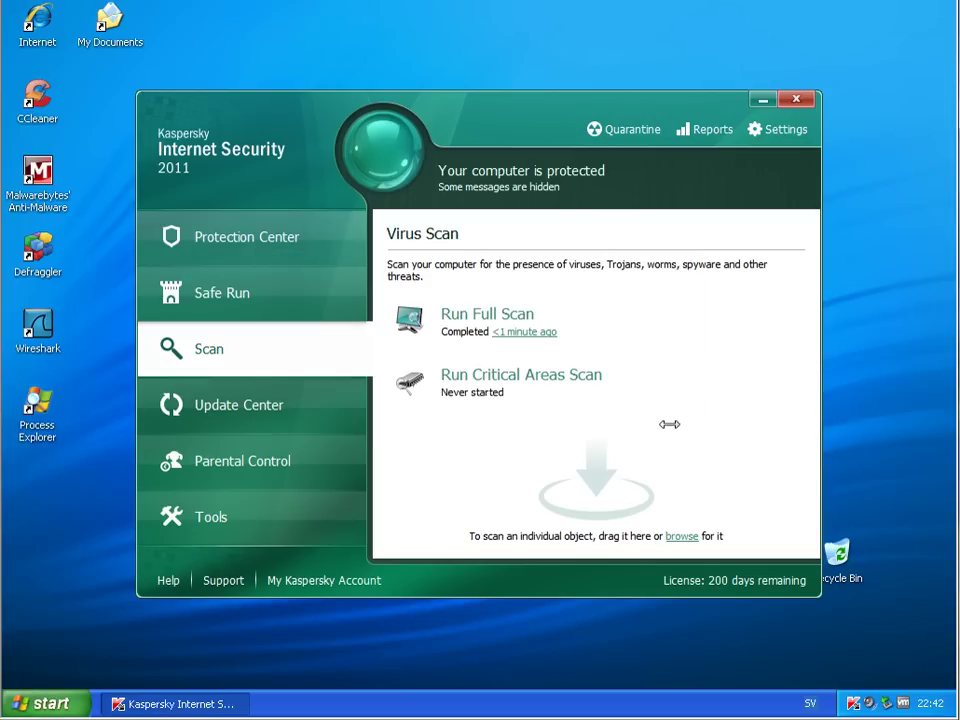
Step: Confirm the FakeAV trojan appears under Deleted detected threats, then close the report
{"action": "left_click", "coordinate": [381, 173]}
{"action": "left_click", "coordinate": [96, 45]}
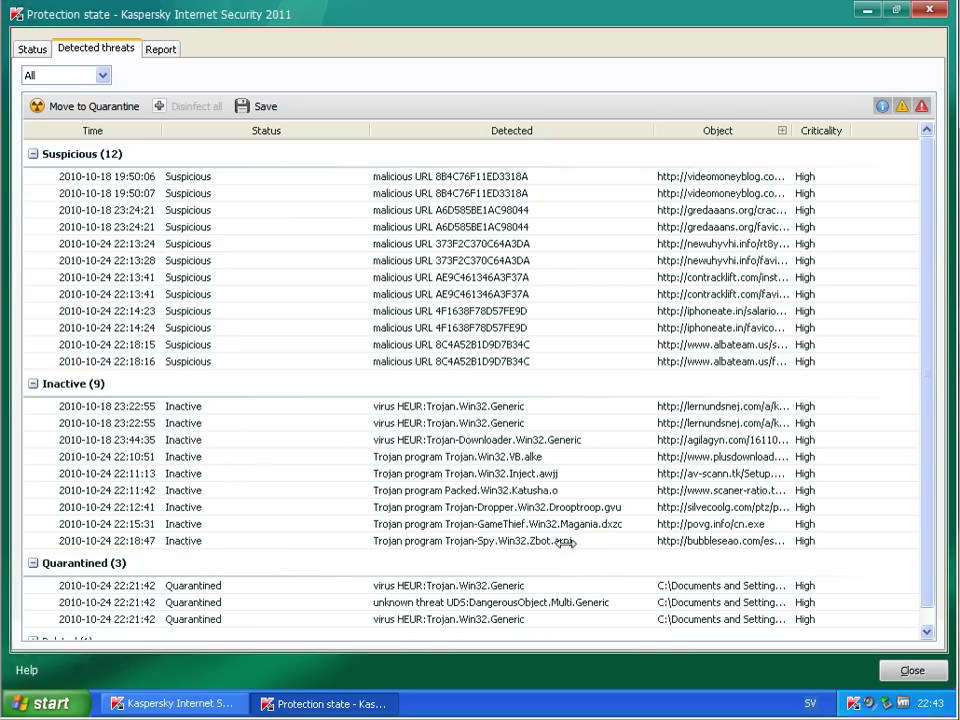
{"action": "scroll", "coordinate": [690, 541], "scroll_direction": "down", "scroll_amount": 1}
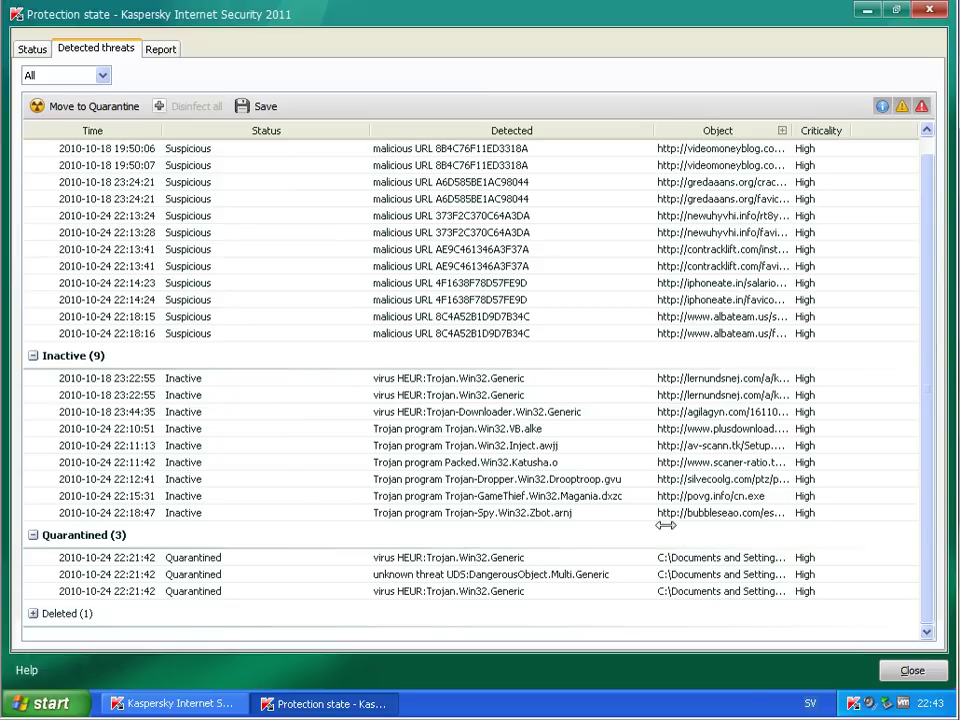
{"action": "left_click", "coordinate": [40, 613]}
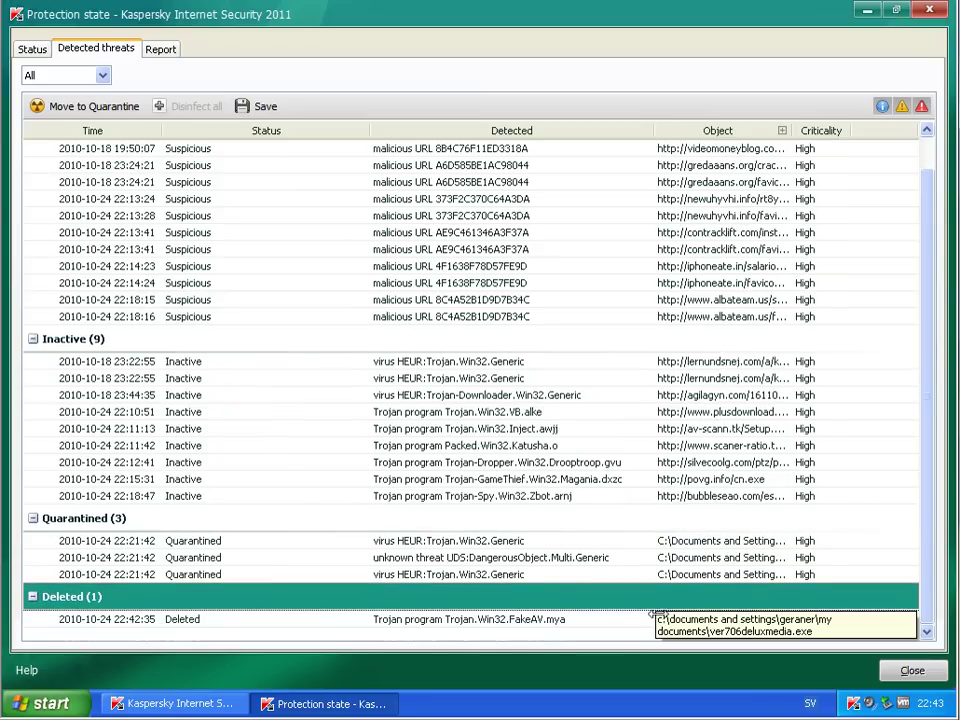
{"action": "key", "text": "alt+F4"}
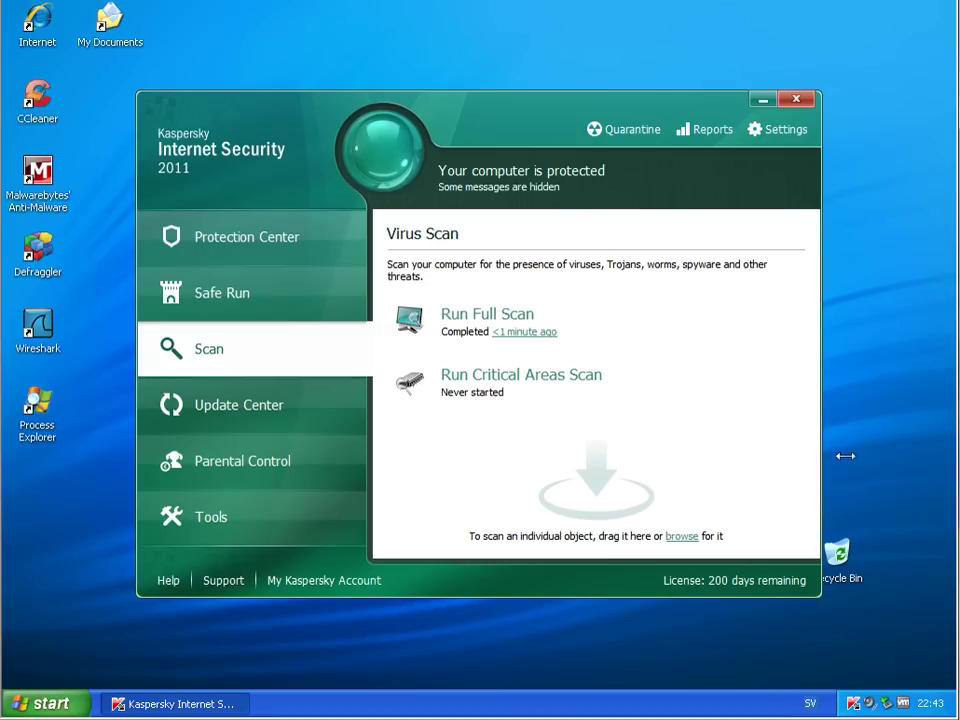
Step: Close the Kaspersky main window and the My Documents folder
{"action": "left_click", "coordinate": [268, 250]}
{"action": "left_click", "coordinate": [785, 98]}
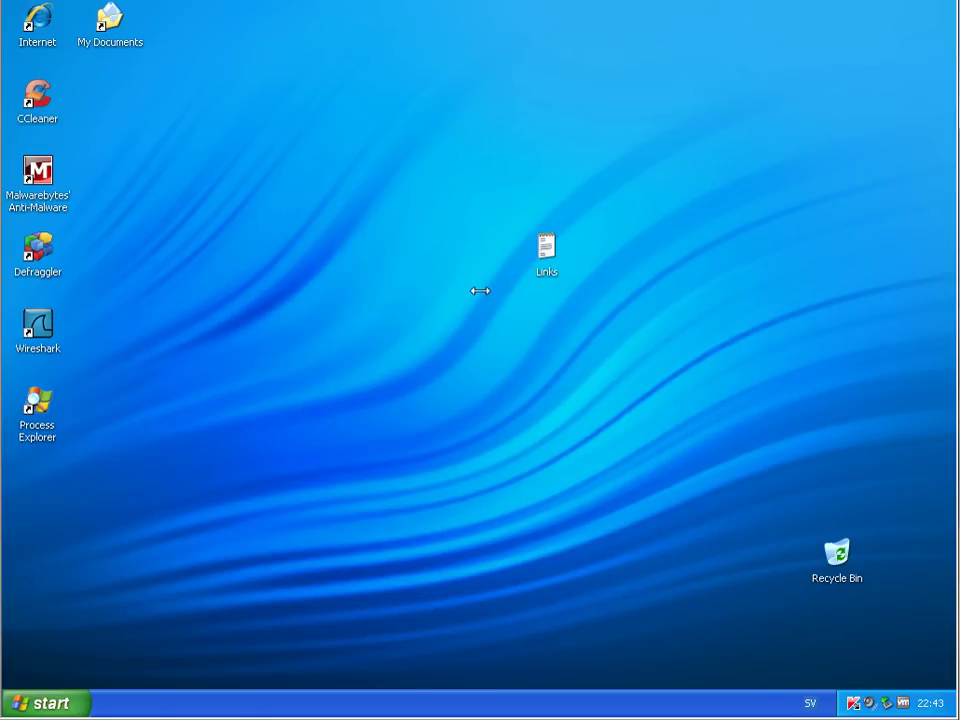
{"action": "key", "text": "Return"}
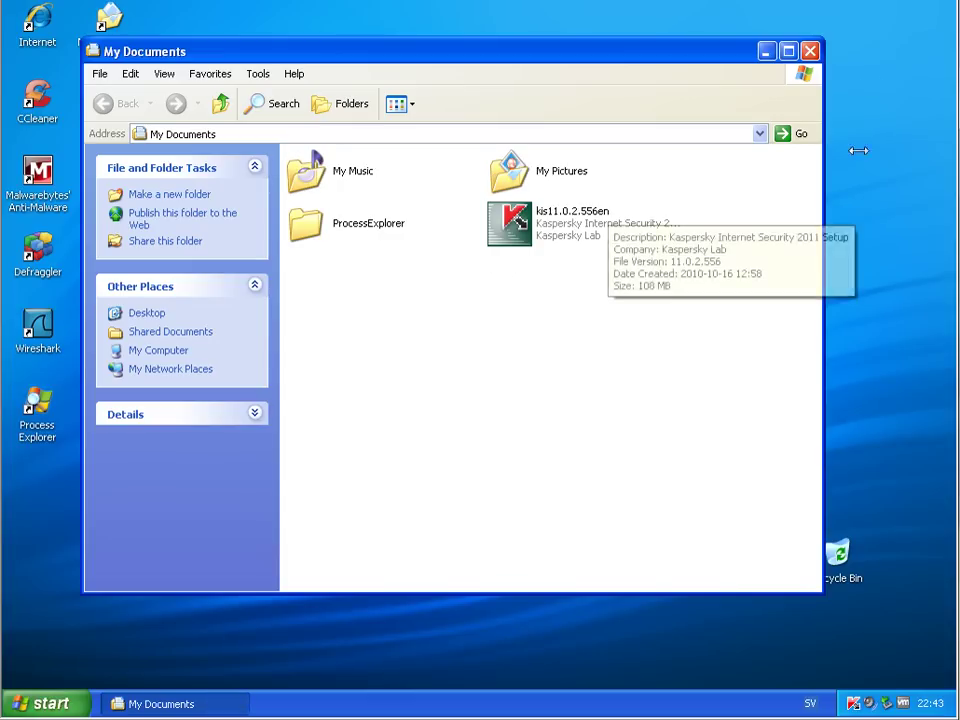
{"action": "left_click", "coordinate": [811, 50]}
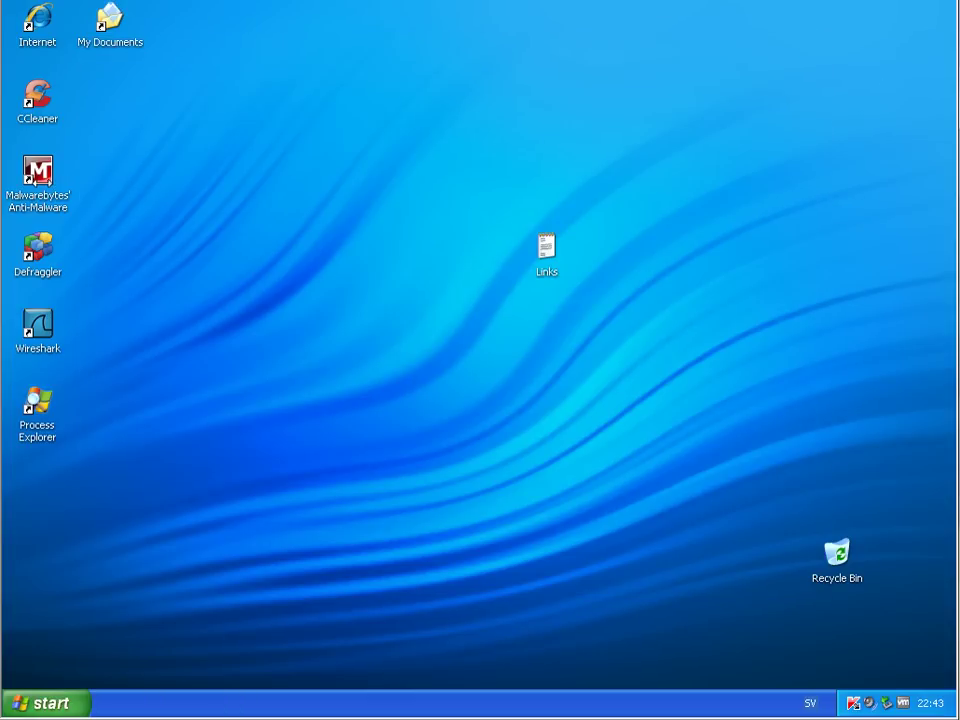
Step: Update Malwarebytes' Anti-Malware and run a quick scan finding 0 infected among 124219 objects
{"action": "left_click", "coordinate": [38, 175]}
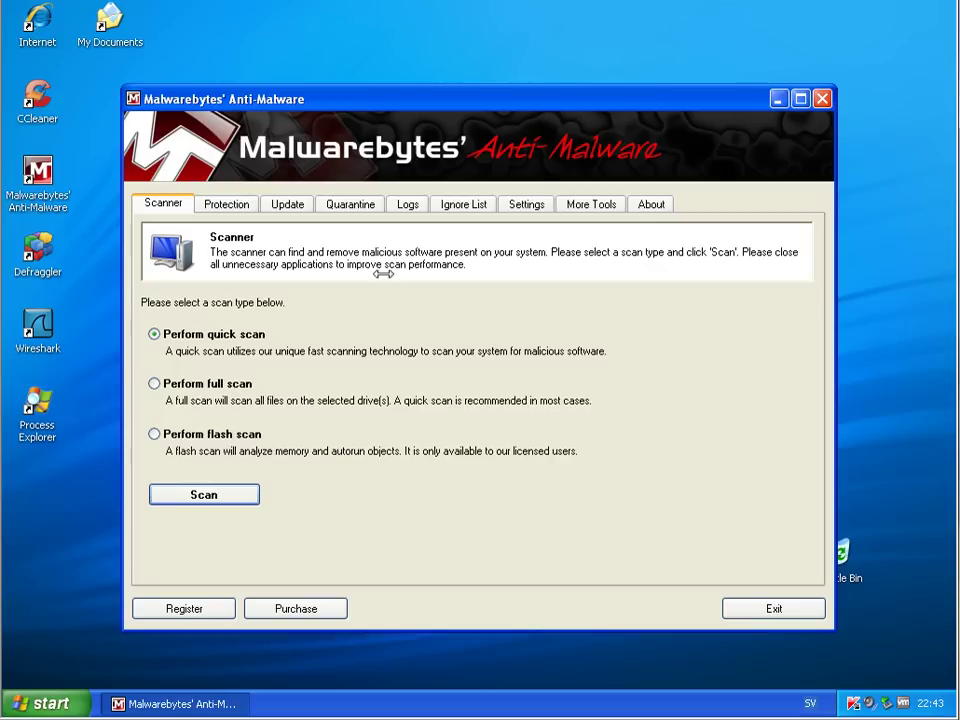
{"action": "left_click", "coordinate": [283, 203]}
{"action": "left_click", "coordinate": [188, 389]}
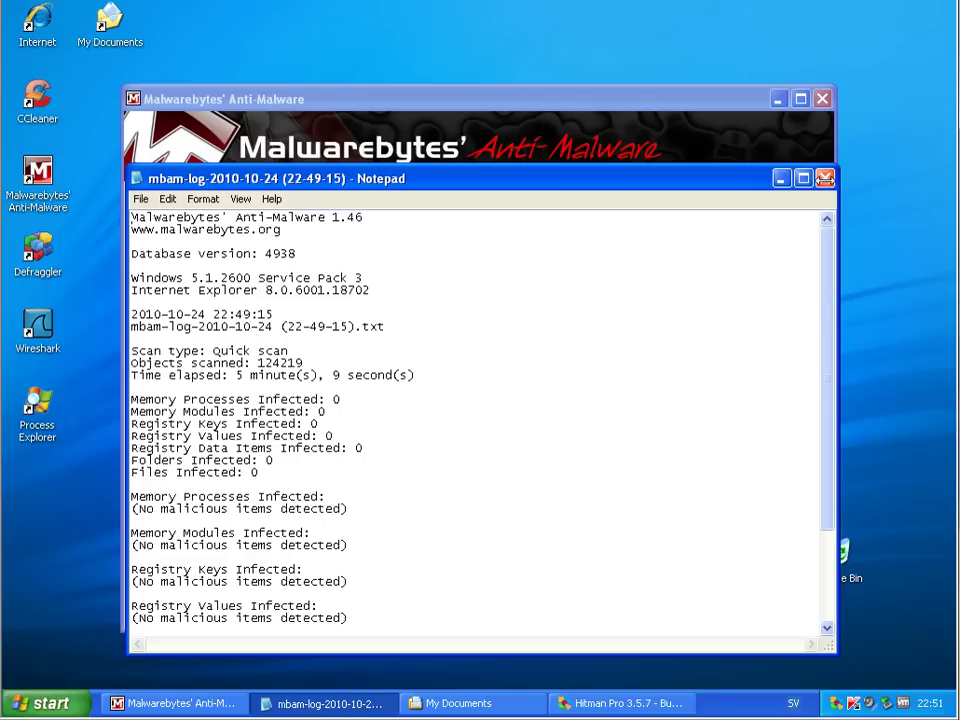
{"action": "left_click", "coordinate": [825, 178]}
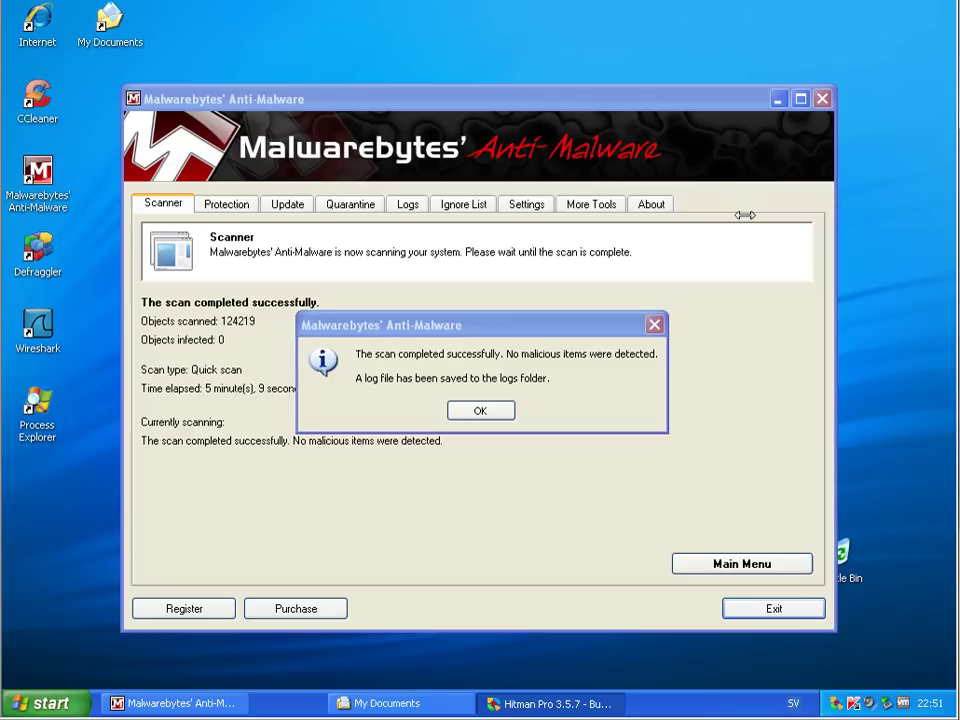
{"action": "left_click", "coordinate": [480, 410]}
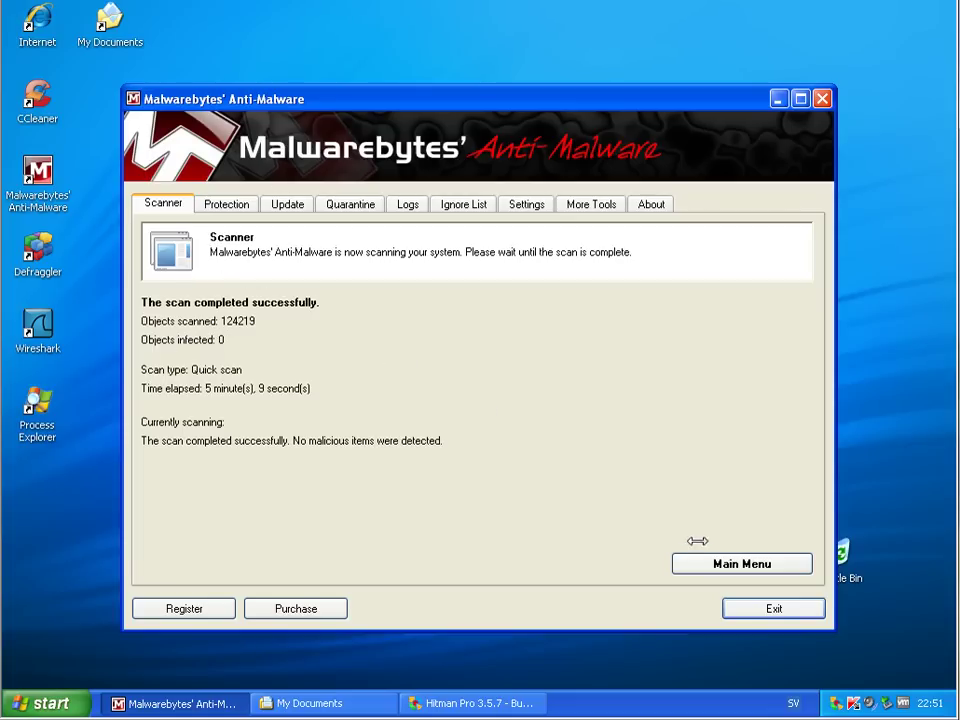
Step: Exit Malwarebytes and accept the Hitman Pro 3.5 license terms
{"action": "left_click", "coordinate": [770, 609]}
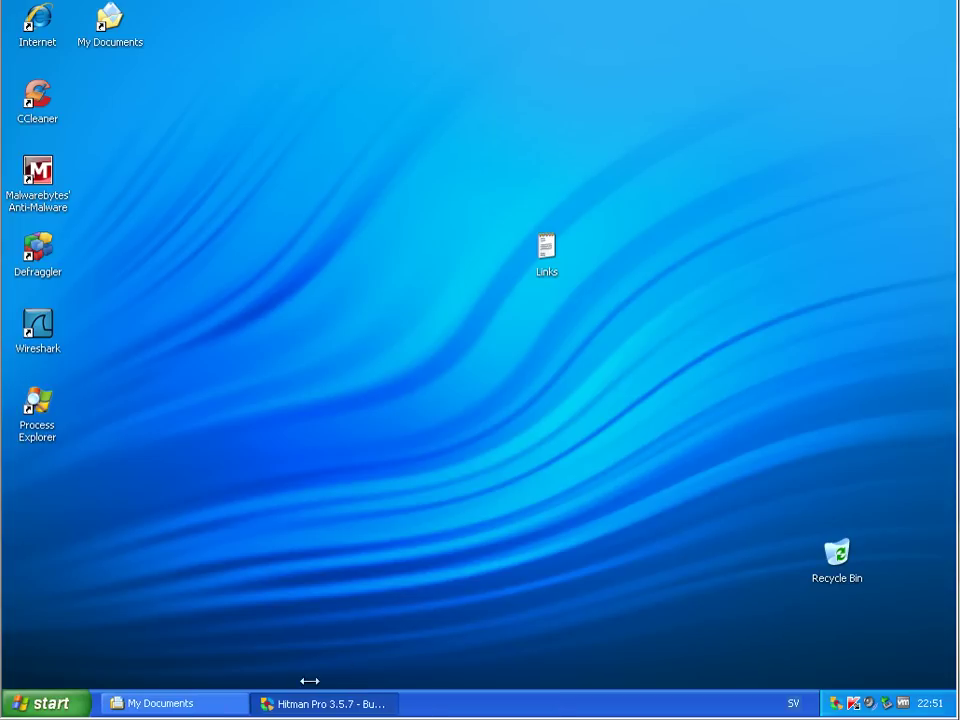
{"action": "left_click", "coordinate": [333, 704]}
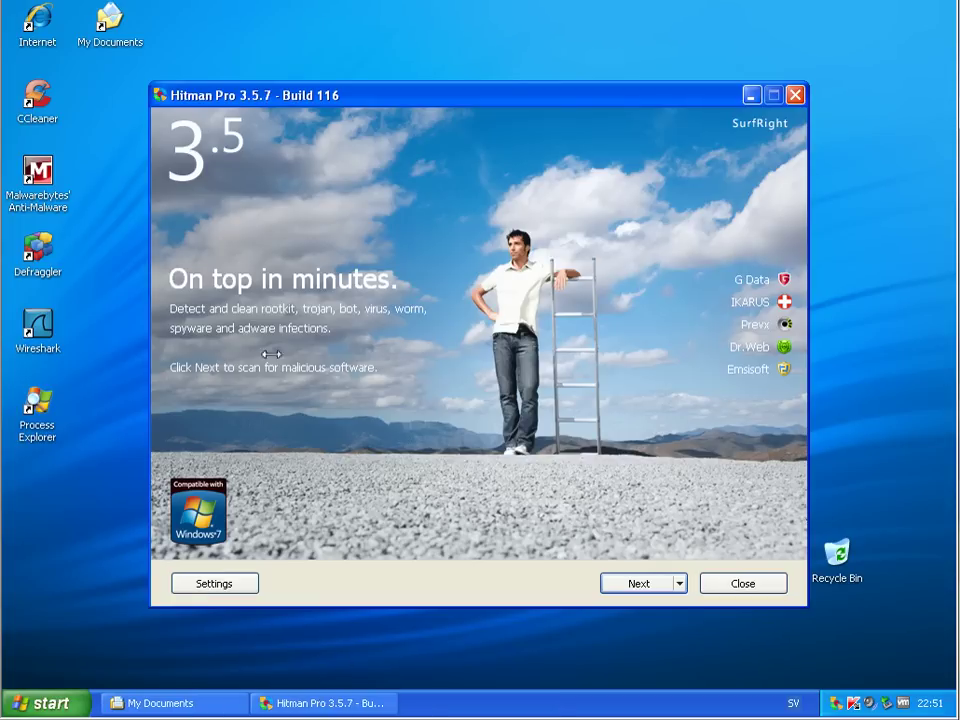
{"action": "left_click", "coordinate": [645, 582]}
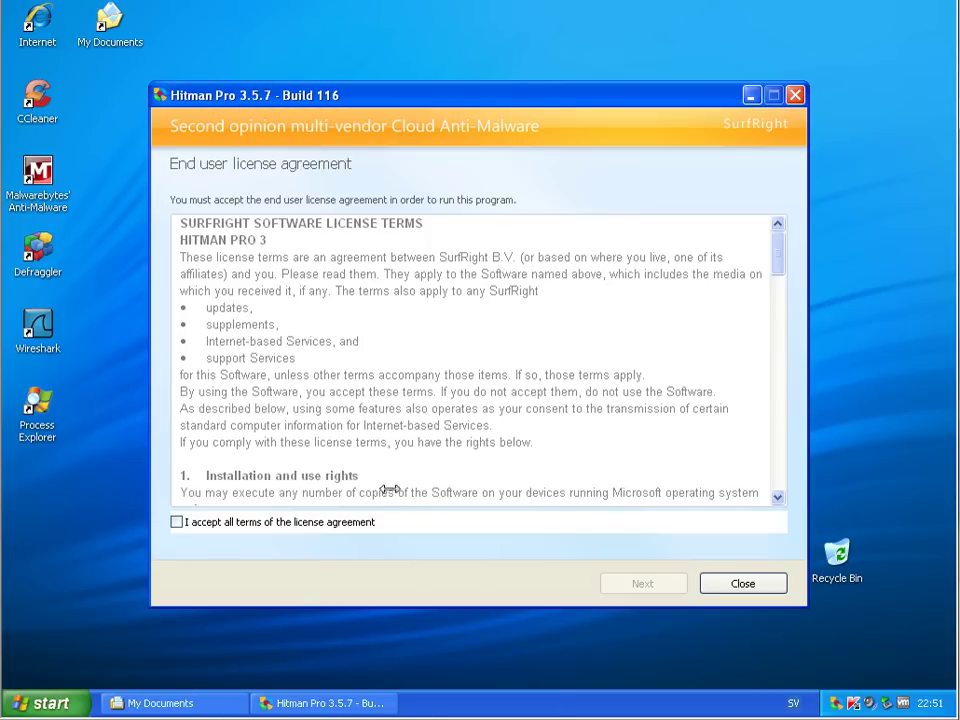
{"action": "left_click", "coordinate": [245, 523]}
{"action": "left_click", "coordinate": [642, 583]}
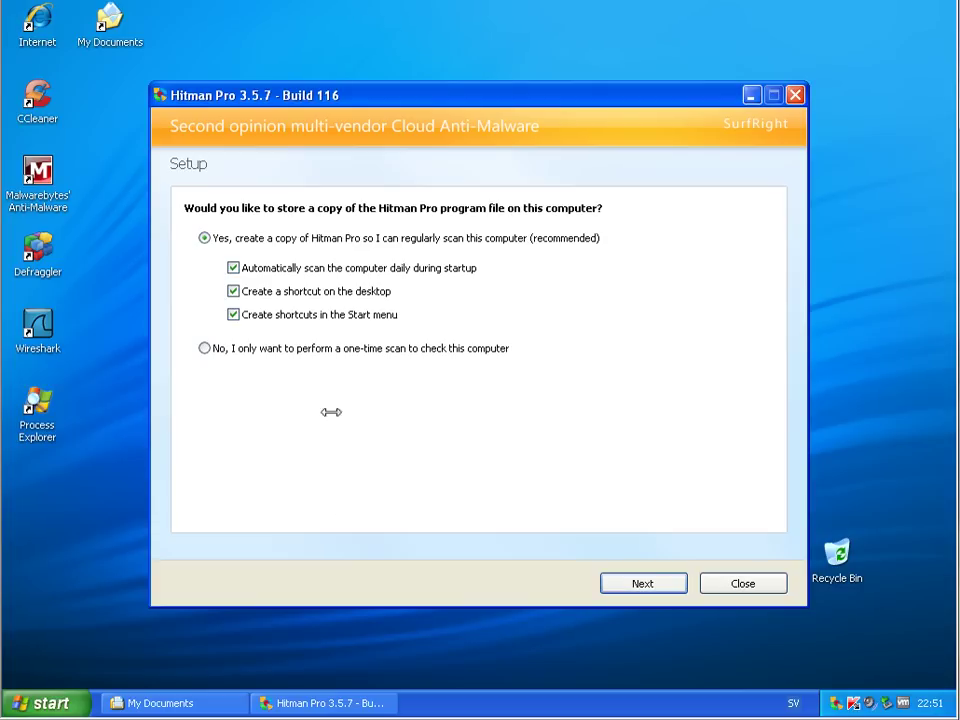
Step: Run a Hitman Pro one-time scan and delete the revsci.net tracking cookie
{"action": "left_click", "coordinate": [273, 346]}
{"action": "left_click", "coordinate": [670, 588]}
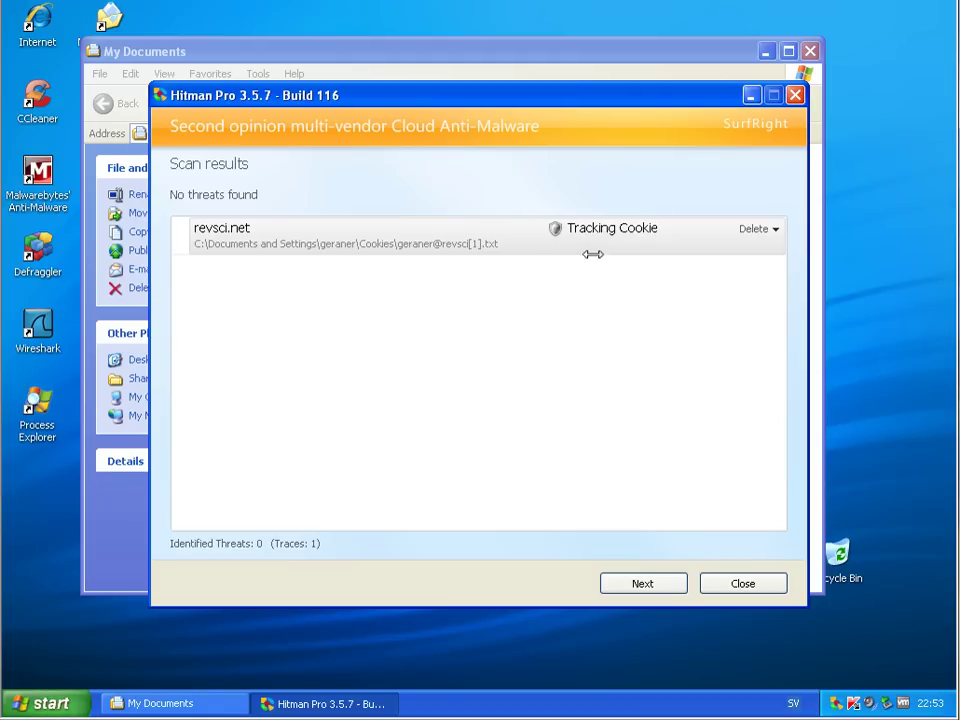
{"action": "left_click", "coordinate": [648, 583]}
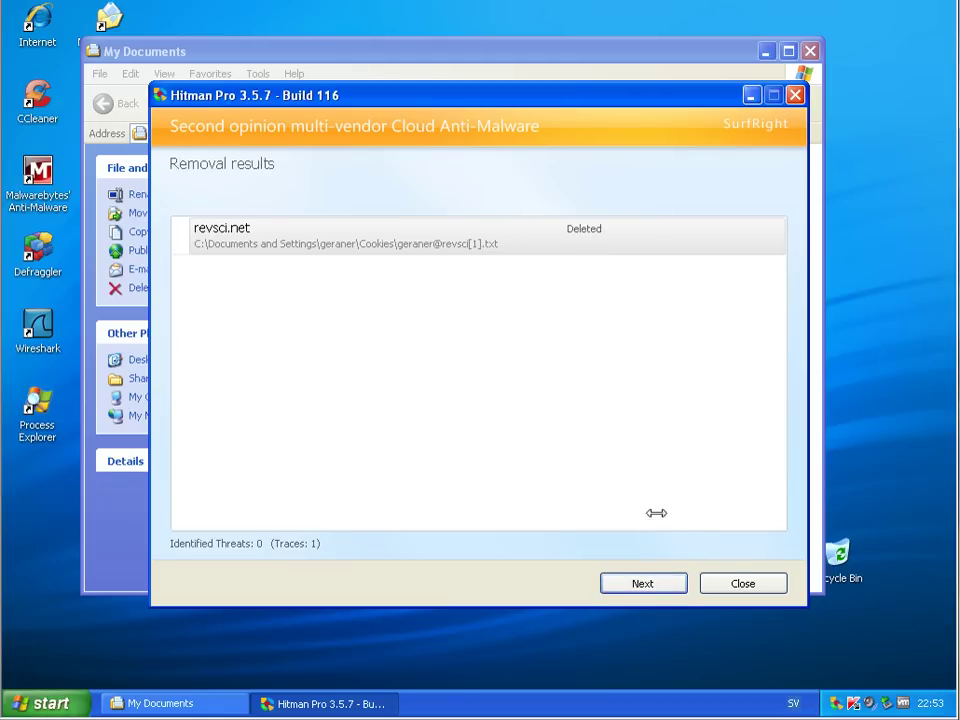
{"action": "left_click", "coordinate": [645, 583]}
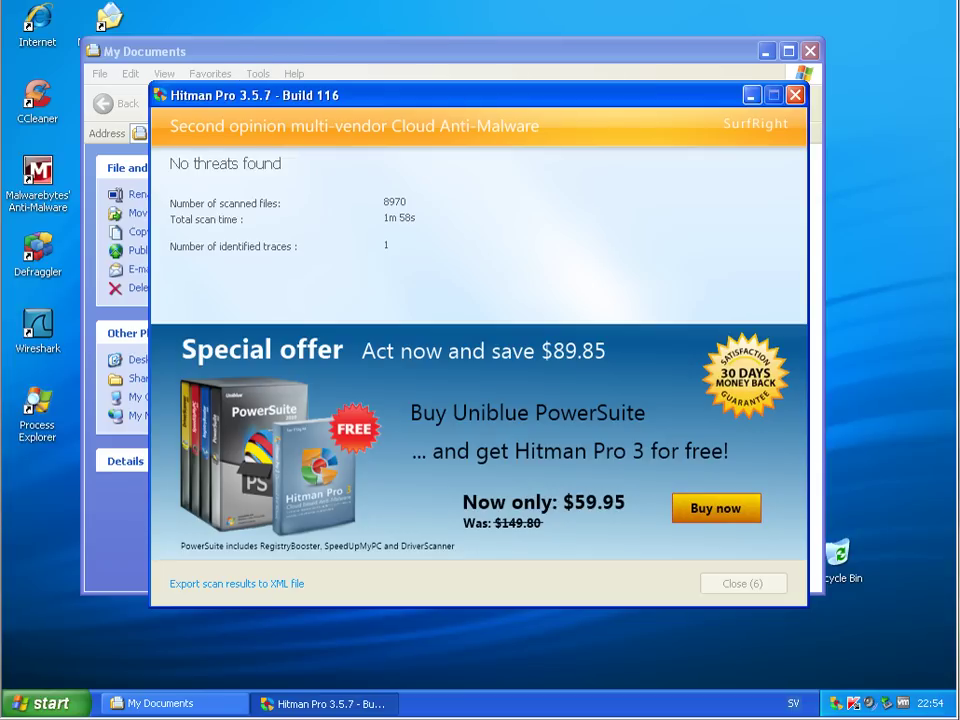
Step: Reposition the My Documents folder and launch Norton Power Eraser from it
{"action": "left_click", "coordinate": [681, 53]}
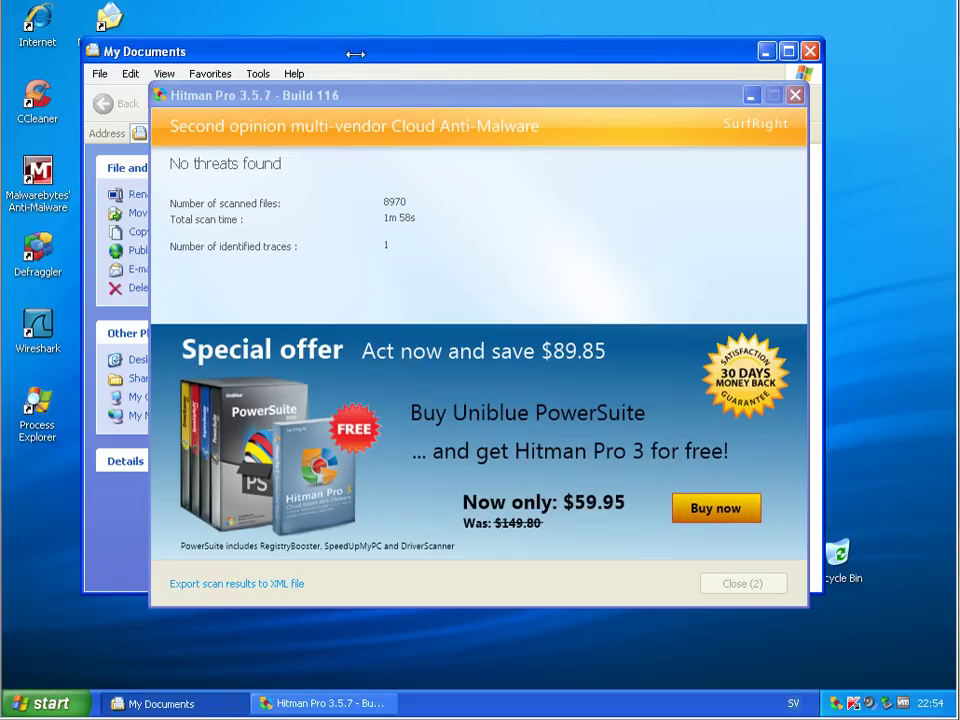
{"action": "left_click_drag", "start_coordinate": [355, 53], "coordinate": [332, 508]}
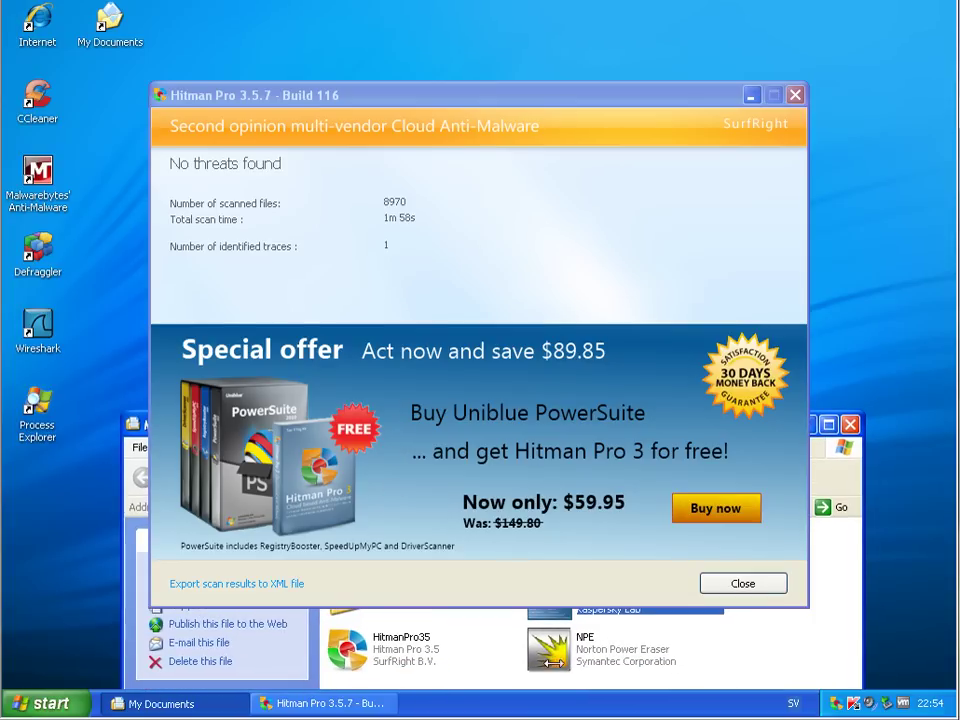
{"action": "left_click", "coordinate": [553, 661]}
{"action": "double_click", "coordinate": [627, 658]}
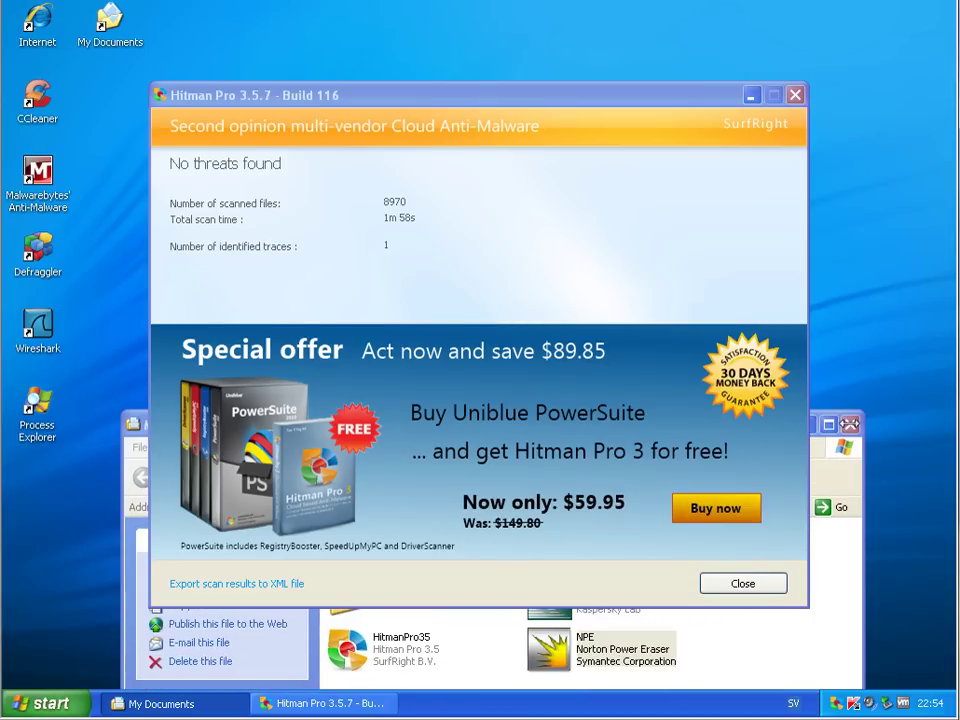
Step: Close Hitman Pro, allow Norton Power Eraser to run, and close My Documents
{"action": "left_click", "coordinate": [743, 583]}
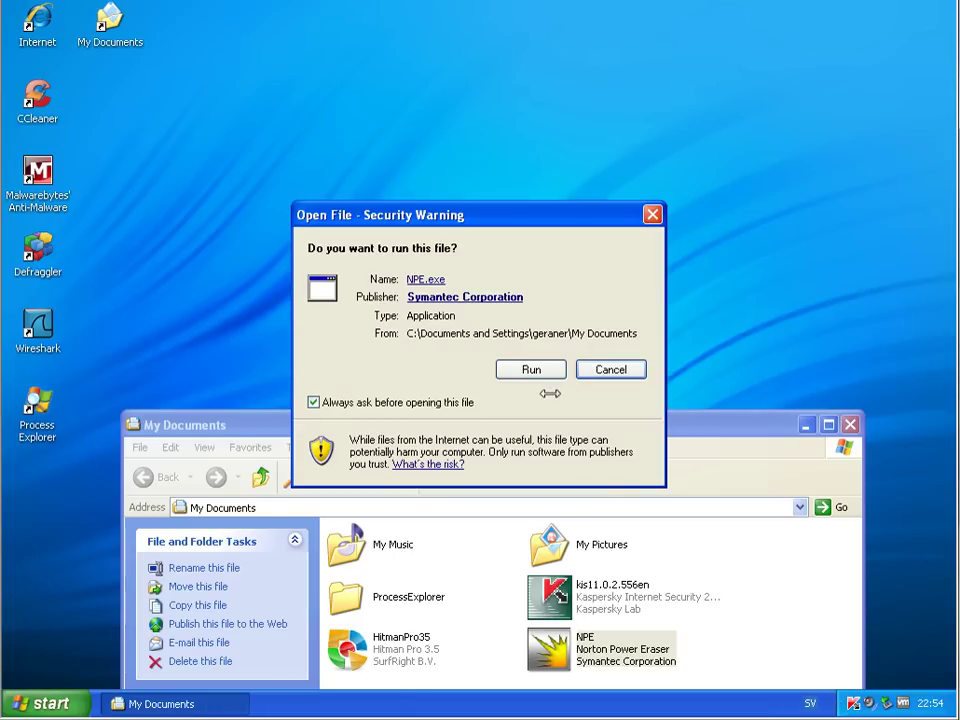
{"action": "left_click", "coordinate": [531, 369]}
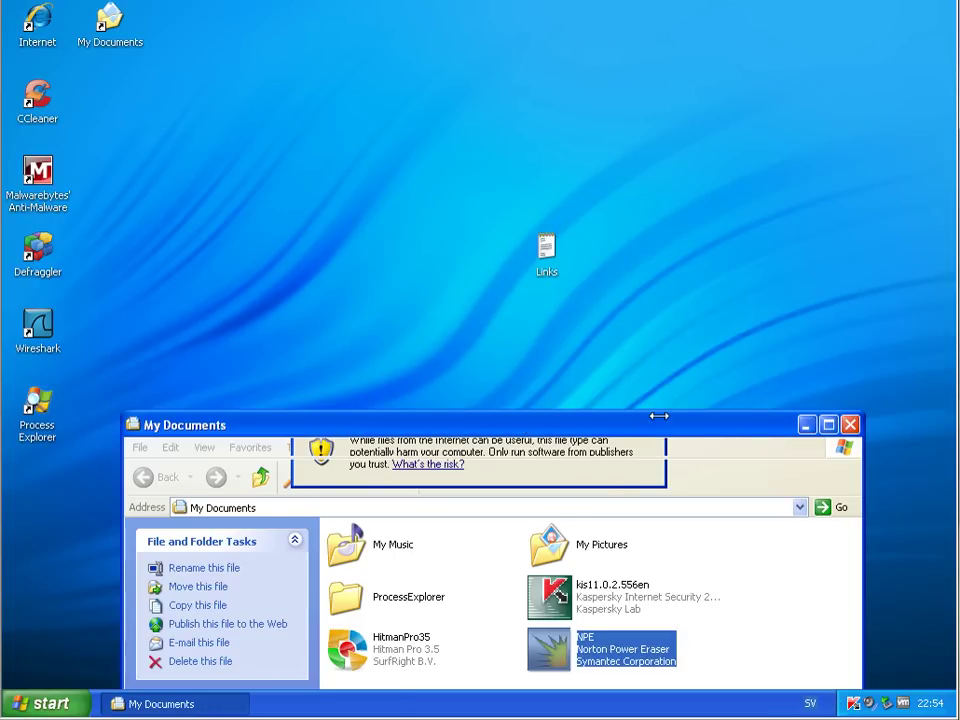
{"action": "left_click_drag", "start_coordinate": [658, 414], "coordinate": [776, 156]}
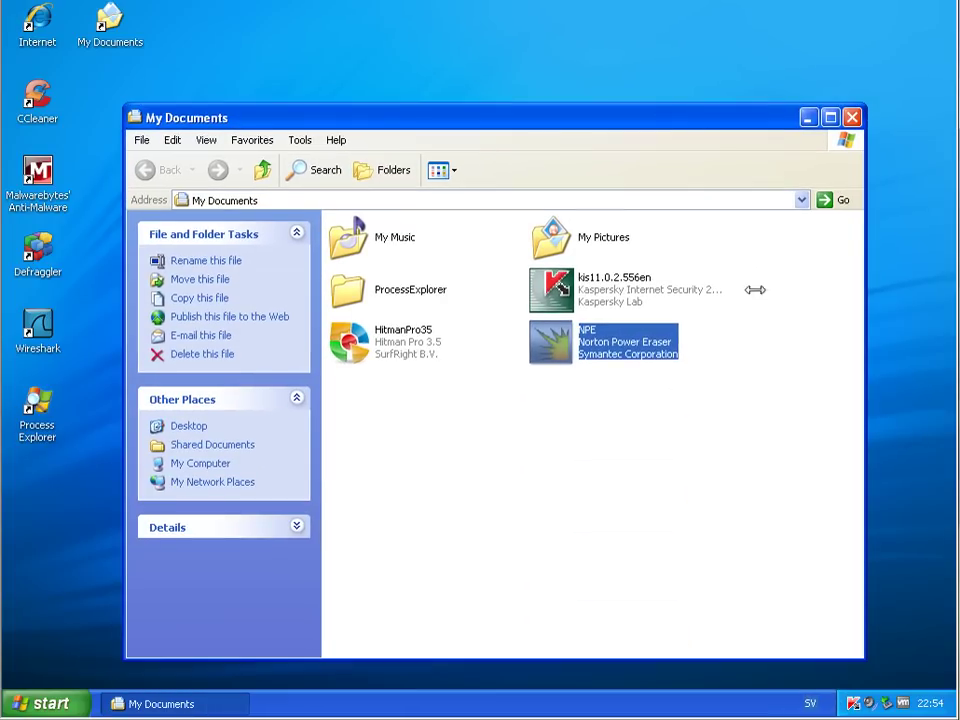
{"action": "left_click", "coordinate": [848, 115]}
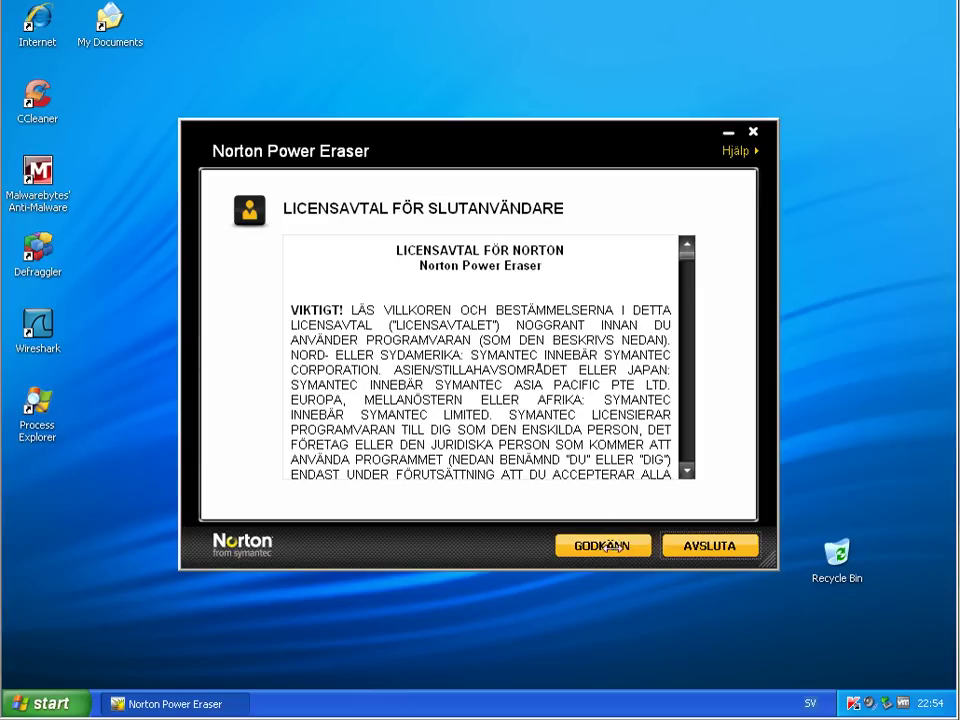
Step: Accept the Norton licence (GODKÄNN) and run a risk scan that finds no risks
{"action": "left_click", "coordinate": [608, 545]}
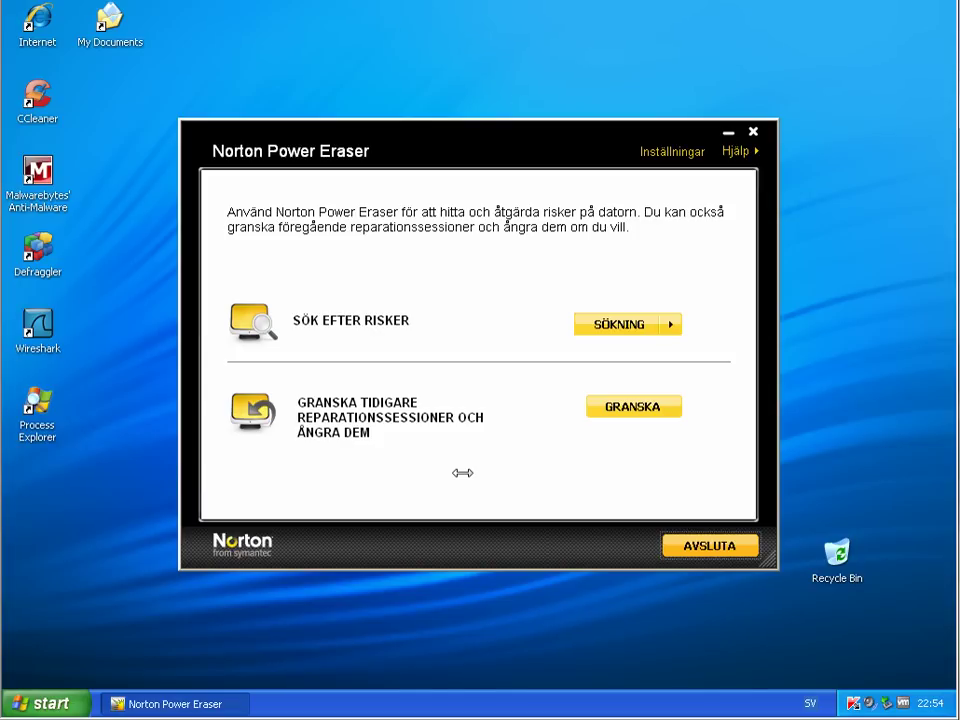
{"action": "left_click", "coordinate": [592, 331]}
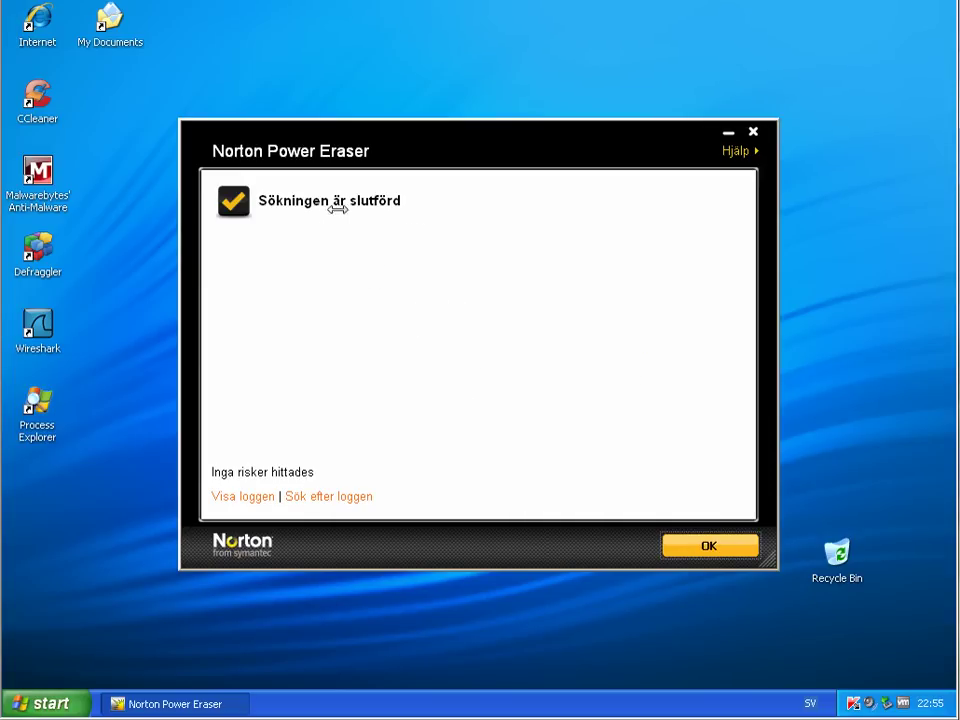
{"action": "left_click", "coordinate": [704, 549]}
Step: Exit Norton Power Eraser and review Kaspersky's Scan and Update pages before returning to Protection Center
{"action": "left_click", "coordinate": [742, 548]}
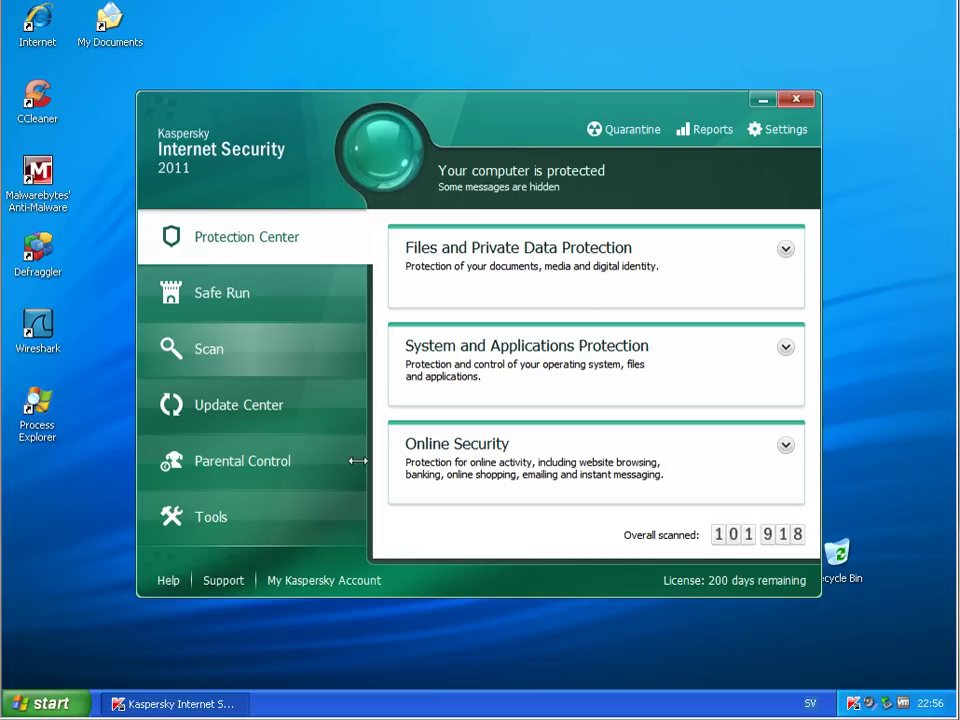
{"action": "left_click", "coordinate": [289, 308]}
{"action": "left_click", "coordinate": [281, 345]}
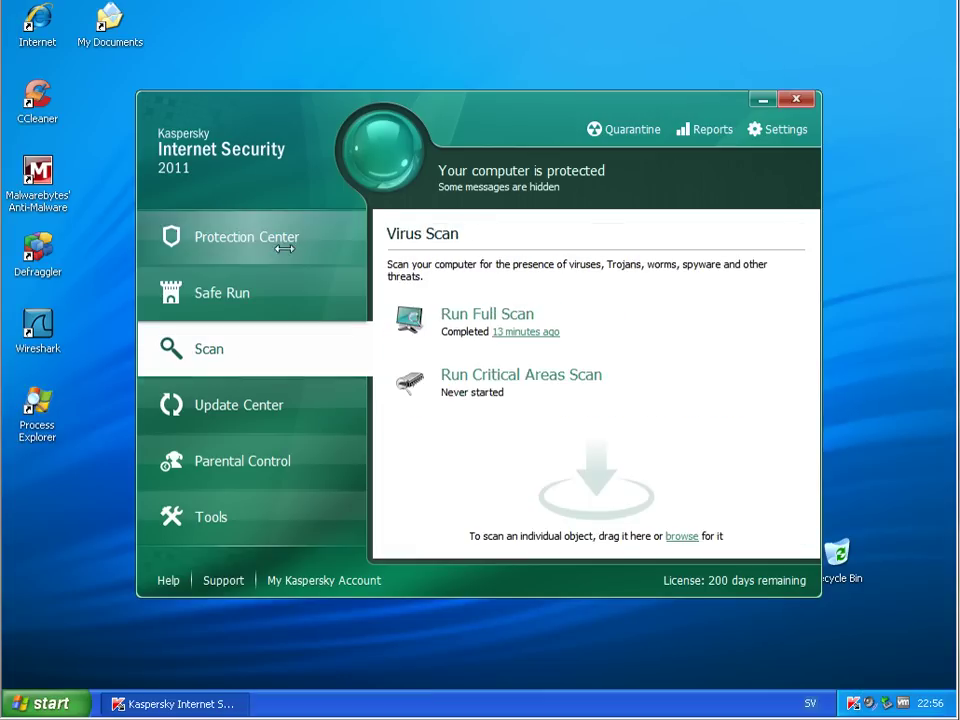
{"action": "left_click", "coordinate": [298, 251]}
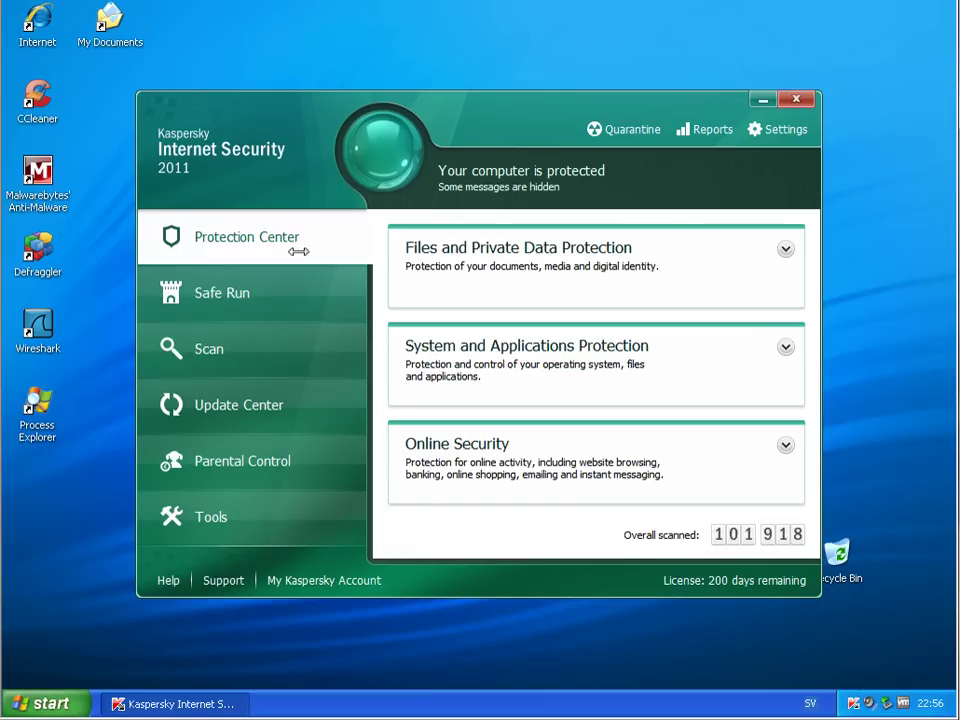
{"action": "left_click", "coordinate": [335, 355]}
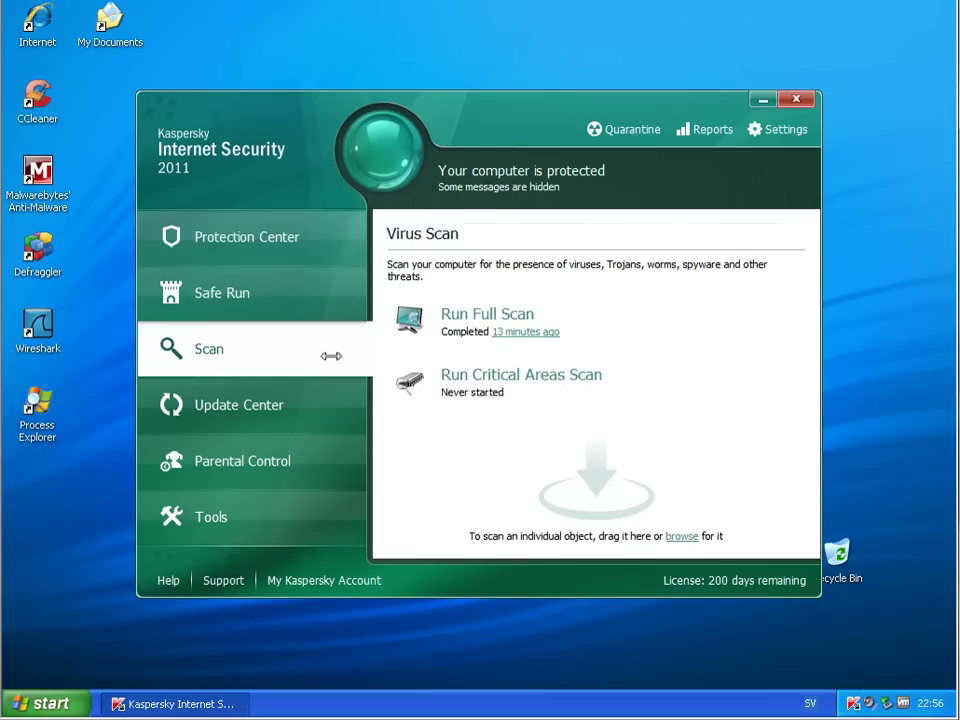
{"action": "left_click", "coordinate": [306, 401]}
{"action": "left_click", "coordinate": [210, 245]}
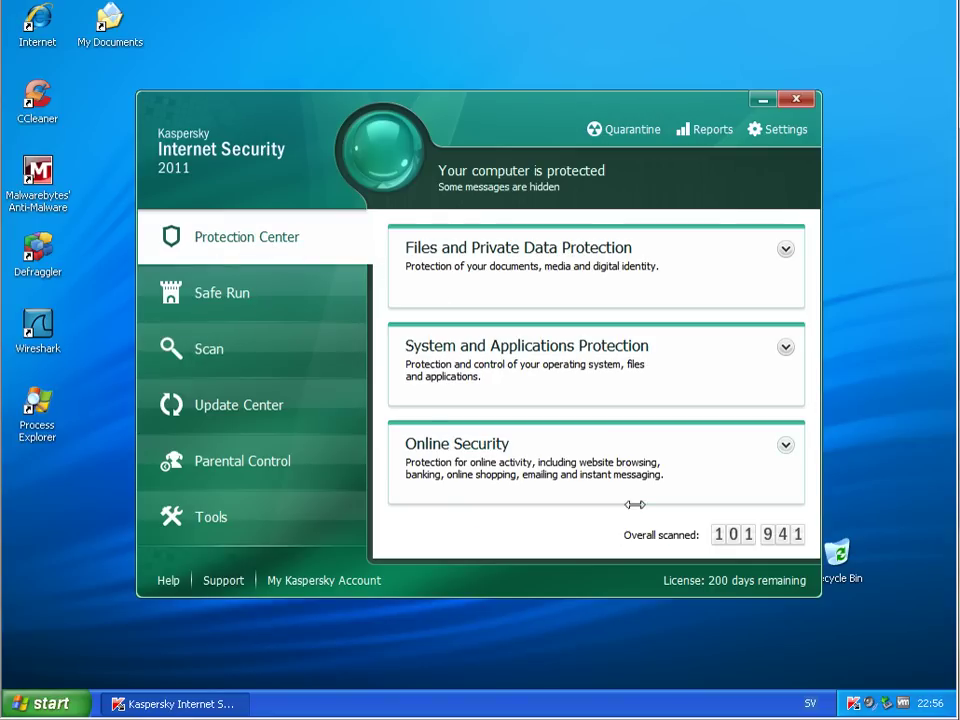